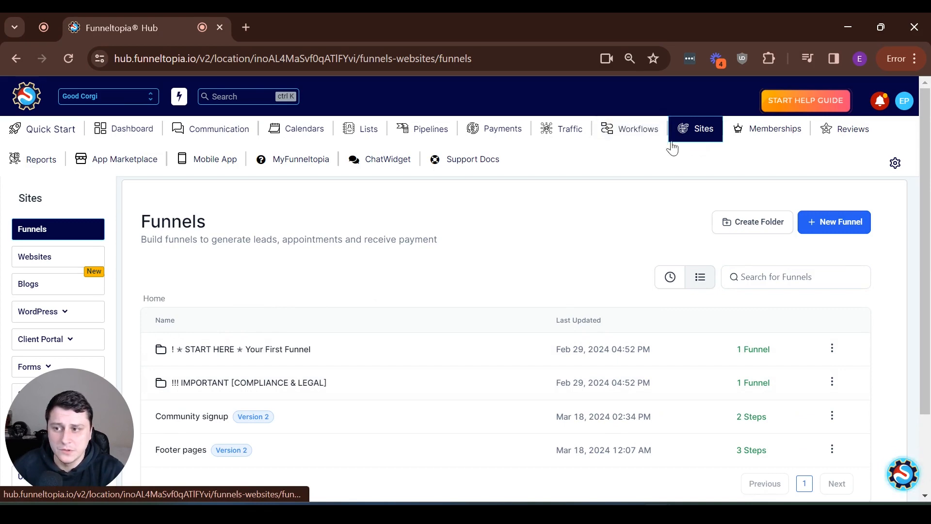
Start a new funnel from a template and continue to the Template Library
{"action": "left_click", "coordinate": [856, 223]}
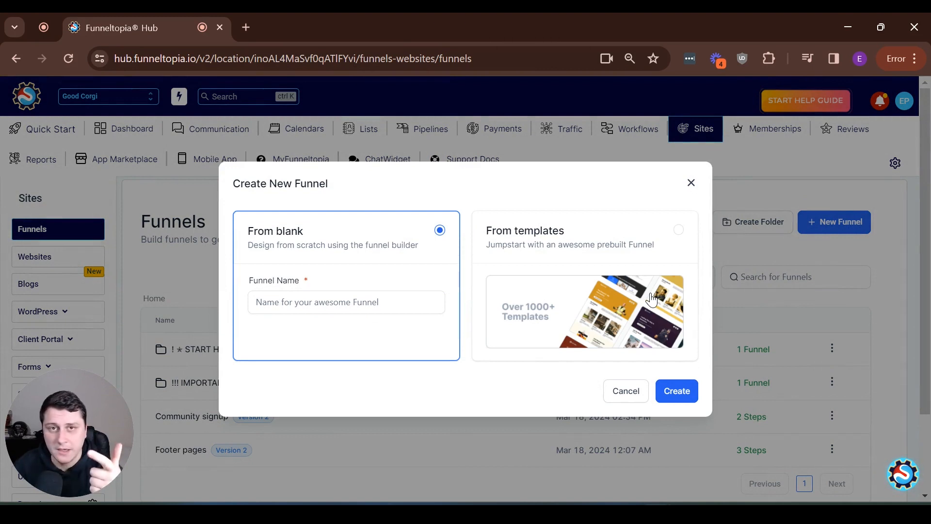
{"action": "left_click", "coordinate": [551, 298]}
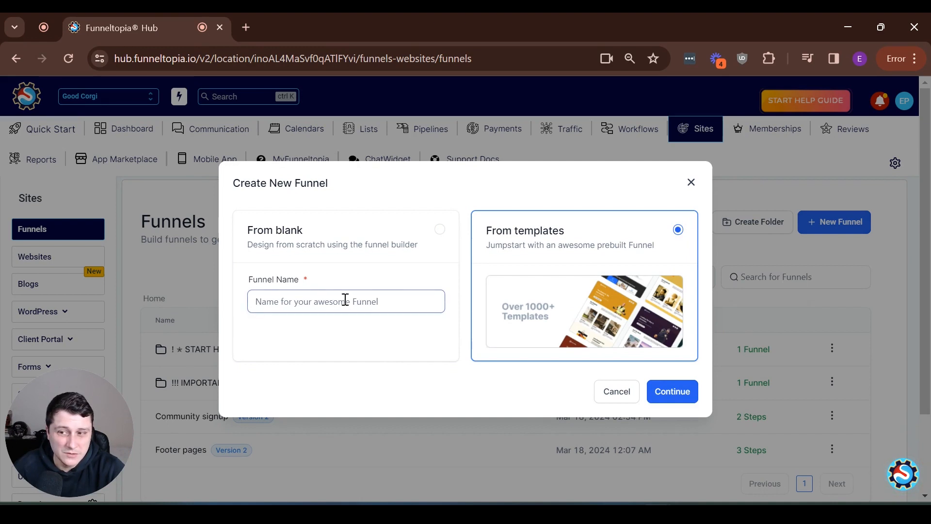
{"action": "left_click", "coordinate": [672, 391]}
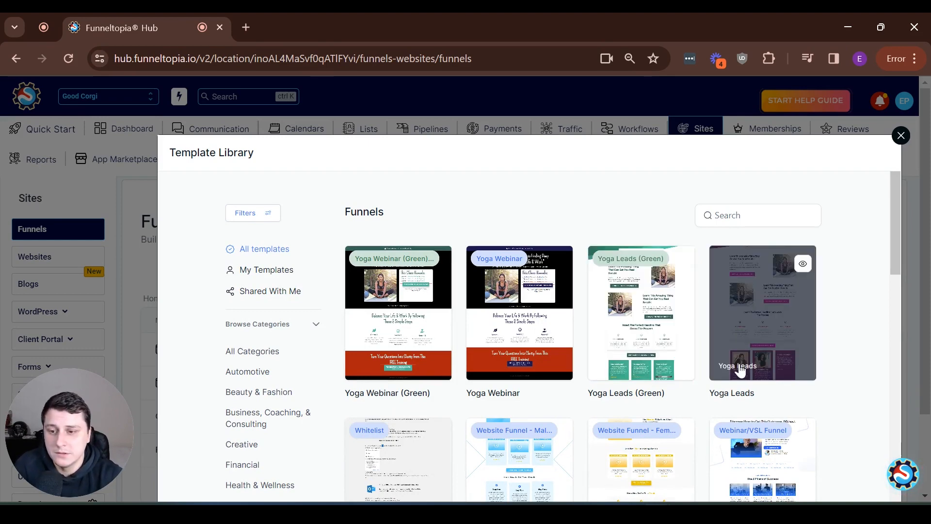
Browse the Template Library, then search the templates for 'course'
{"action": "scroll", "coordinate": [611, 391], "scroll_direction": "down", "scroll_amount": 3}
{"action": "scroll", "coordinate": [597, 402], "scroll_direction": "down", "scroll_amount": 5}
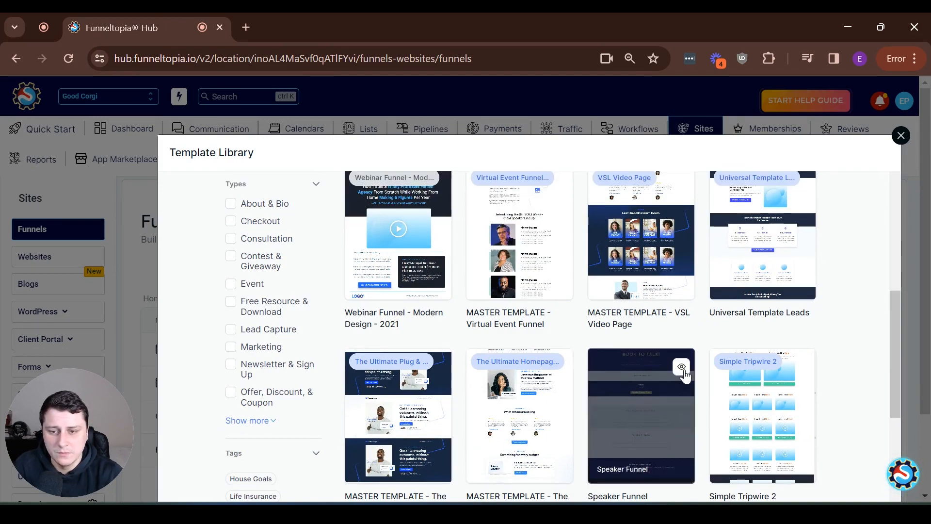
{"action": "scroll", "coordinate": [714, 356], "scroll_direction": "up", "scroll_amount": 8}
{"action": "scroll", "coordinate": [714, 355], "scroll_direction": "up", "scroll_amount": 1}
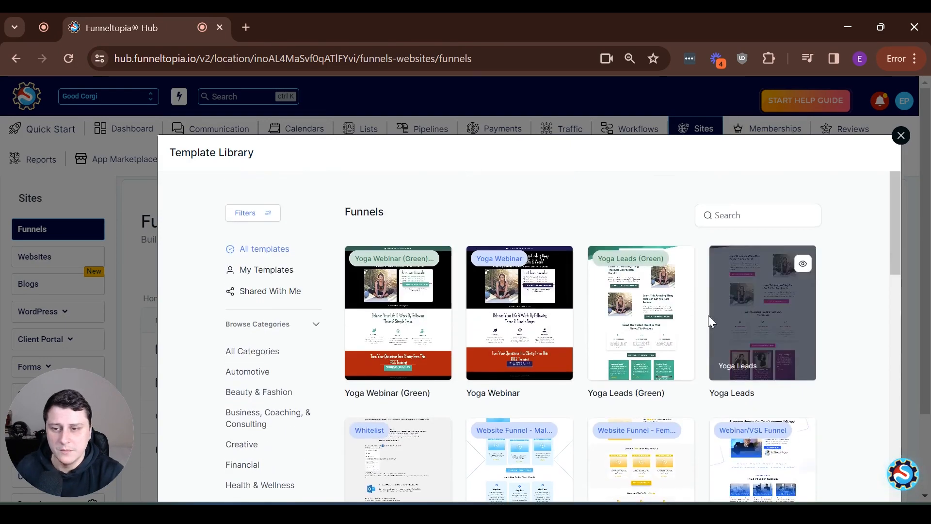
{"action": "scroll", "coordinate": [283, 352], "scroll_direction": "down", "scroll_amount": 3}
{"action": "scroll", "coordinate": [283, 352], "scroll_direction": "down", "scroll_amount": 1}
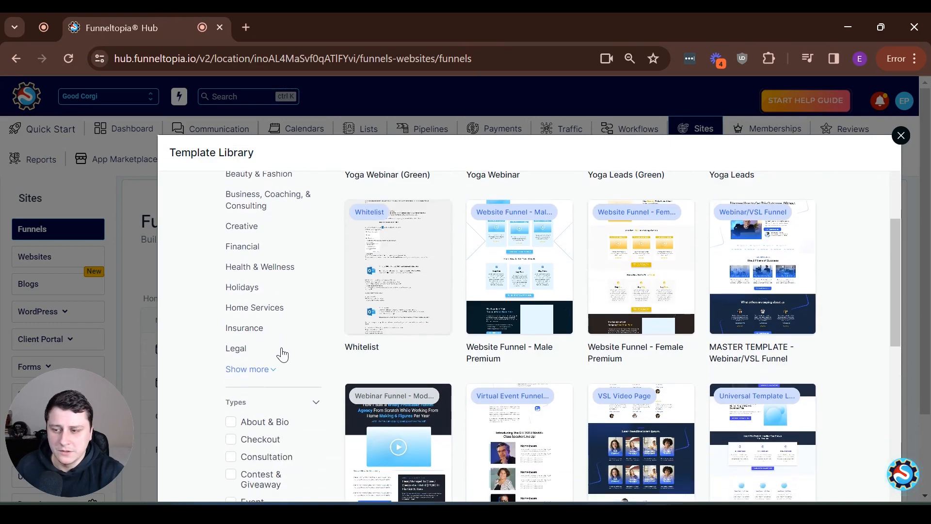
{"action": "scroll", "coordinate": [237, 332], "scroll_direction": "down", "scroll_amount": 5}
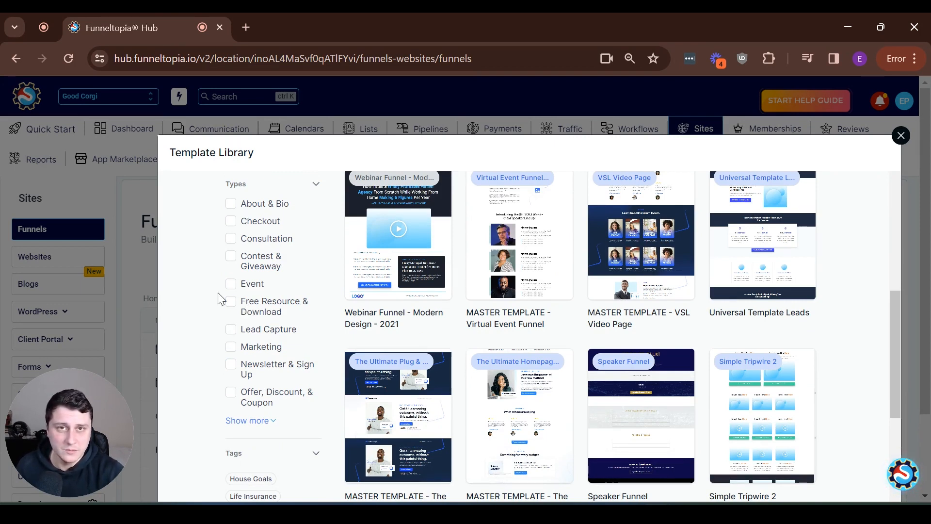
{"action": "scroll", "coordinate": [219, 298], "scroll_direction": "up", "scroll_amount": 2}
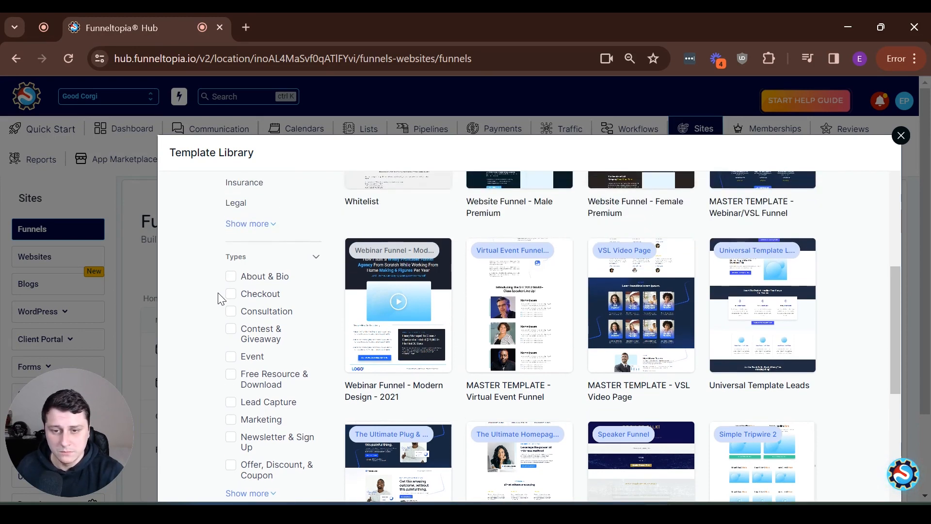
{"action": "scroll", "coordinate": [219, 298], "scroll_direction": "up", "scroll_amount": 2}
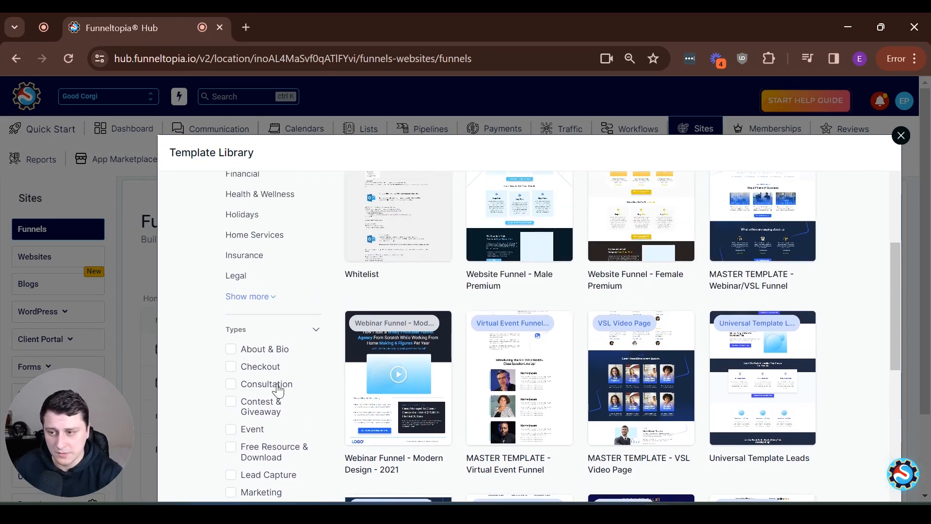
{"action": "scroll", "coordinate": [277, 396], "scroll_direction": "up", "scroll_amount": 5}
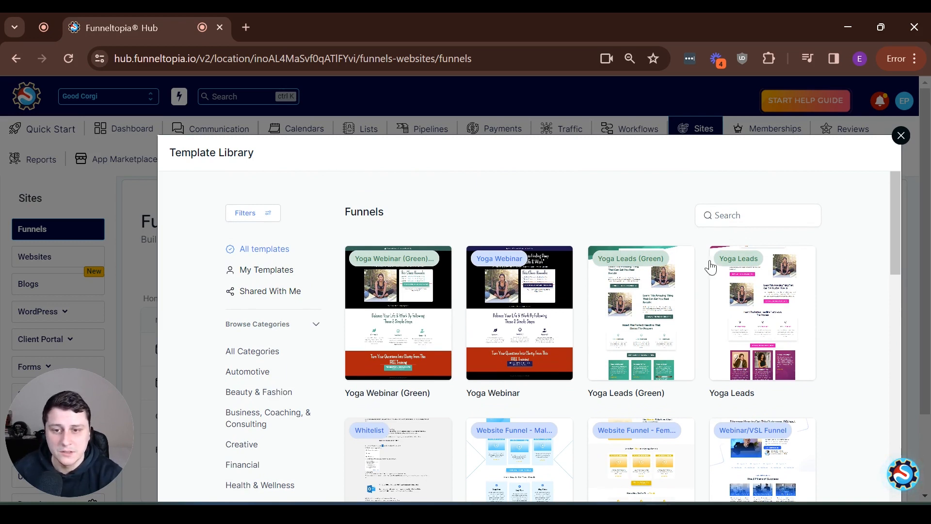
{"action": "mouse_move", "coordinate": [759, 287]}
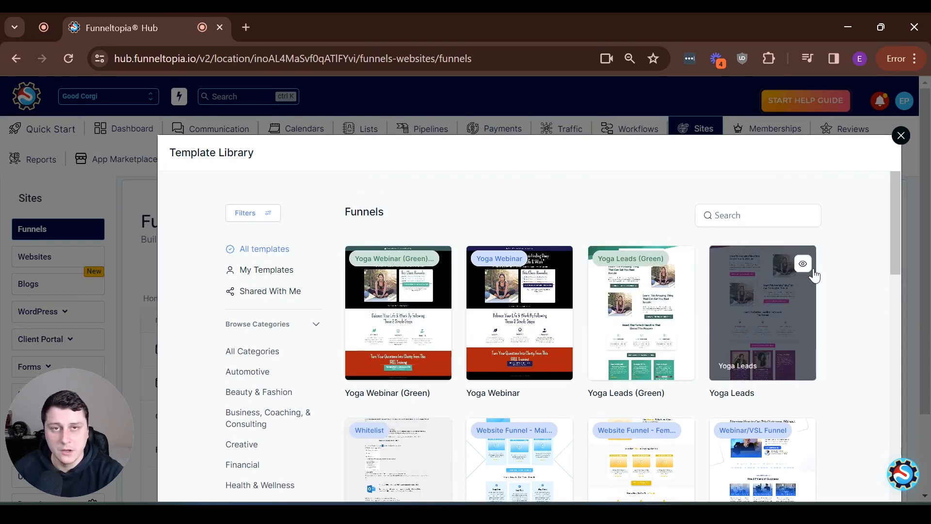
{"action": "left_click", "coordinate": [770, 213]}
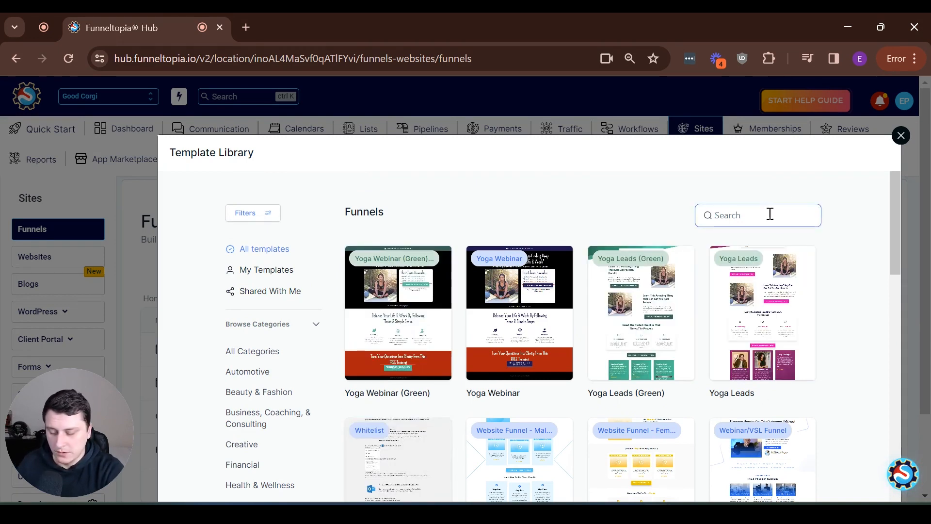
{"action": "type", "text": "course"}
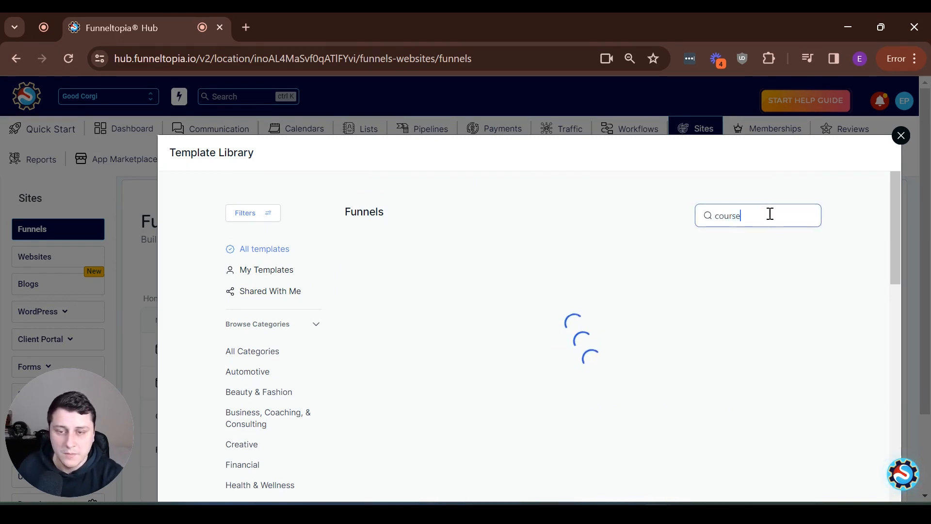
Preview the Life Advisors Courses template from the 'course' search results
{"action": "scroll", "coordinate": [758, 311], "scroll_direction": "down", "scroll_amount": 3}
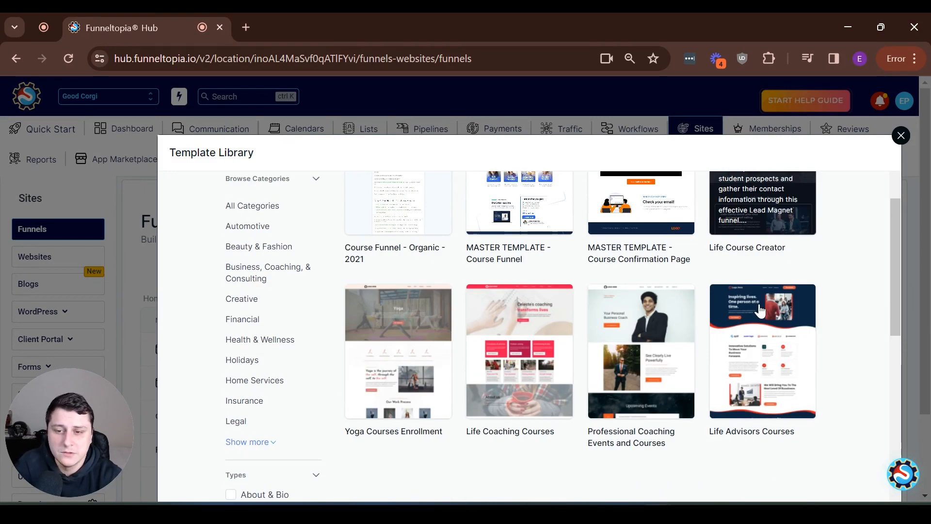
{"action": "scroll", "coordinate": [670, 321], "scroll_direction": "down", "scroll_amount": 1}
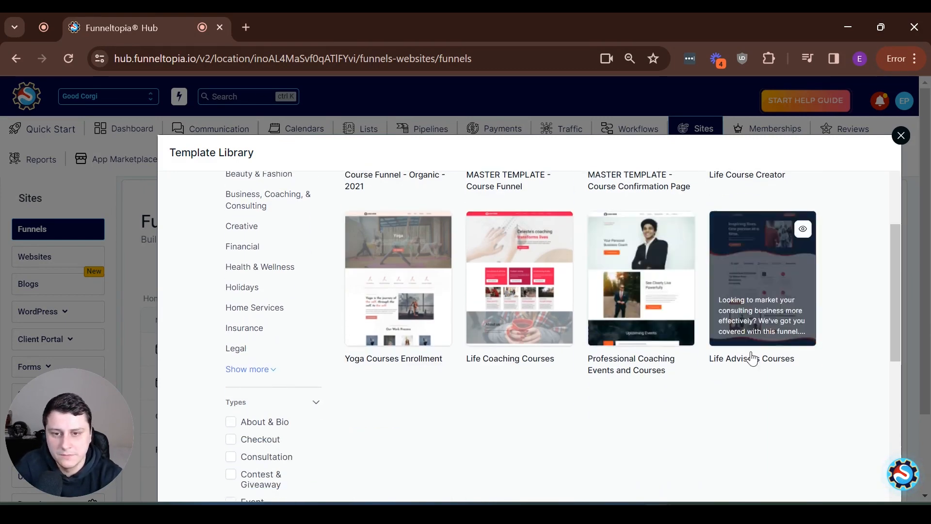
{"action": "scroll", "coordinate": [766, 360], "scroll_direction": "up", "scroll_amount": 4}
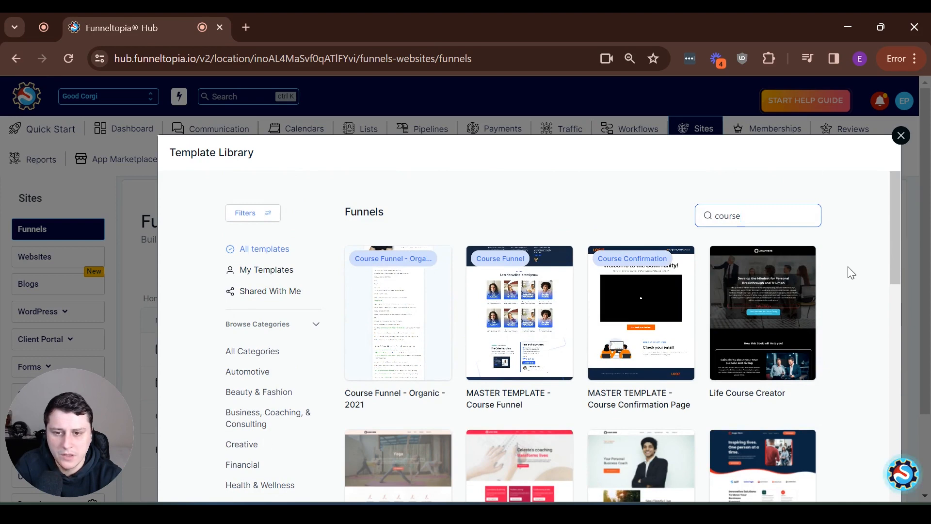
{"action": "scroll", "coordinate": [852, 273], "scroll_direction": "down", "scroll_amount": 3}
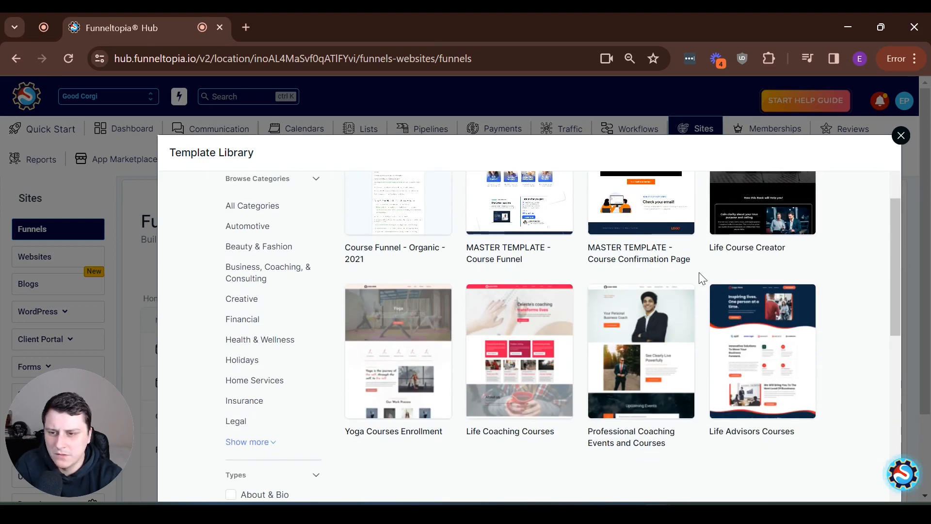
{"action": "mouse_move", "coordinate": [759, 340]}
{"action": "left_click", "coordinate": [768, 362]}
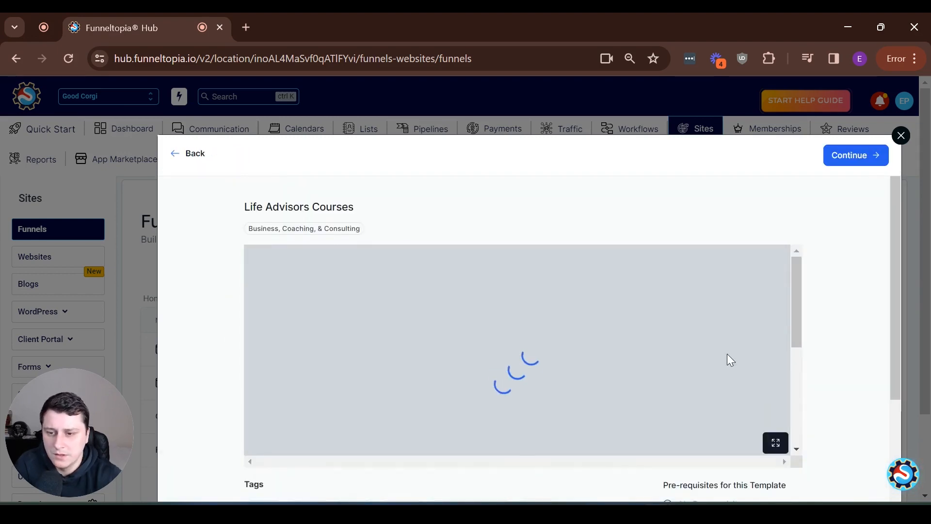
Import the Life Advisors Courses template so its Landing Page Clone loads in the builder
{"action": "scroll", "coordinate": [727, 352], "scroll_direction": "down", "scroll_amount": 3}
{"action": "left_click_drag", "start_coordinate": [784, 276], "coordinate": [763, 251]}
{"action": "scroll", "coordinate": [294, 252], "scroll_direction": "down", "scroll_amount": 2}
{"action": "scroll", "coordinate": [223, 335], "scroll_direction": "down", "scroll_amount": 4}
{"action": "scroll", "coordinate": [228, 337], "scroll_direction": "up", "scroll_amount": 3}
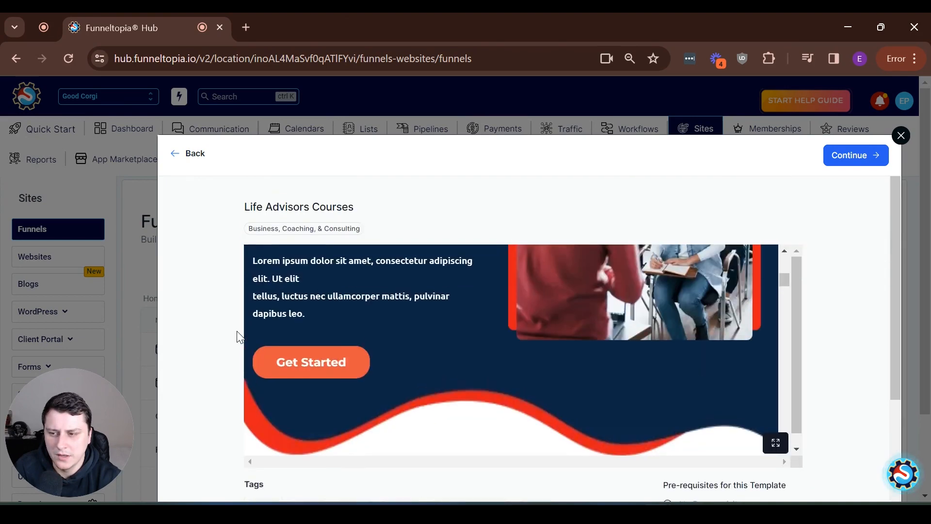
{"action": "left_click", "coordinate": [852, 157]}
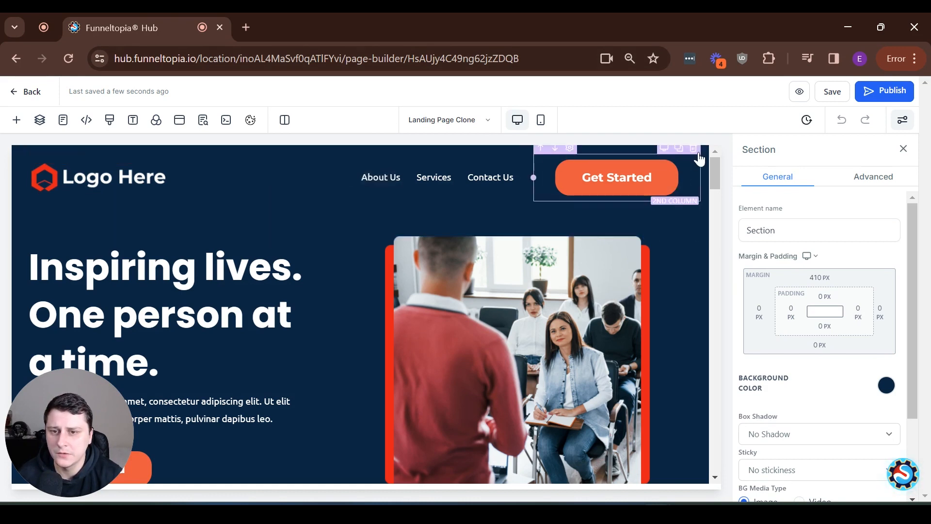
Delete the header's Get Started button, navigation menu and the emptied header column
{"action": "left_click", "coordinate": [694, 149]}
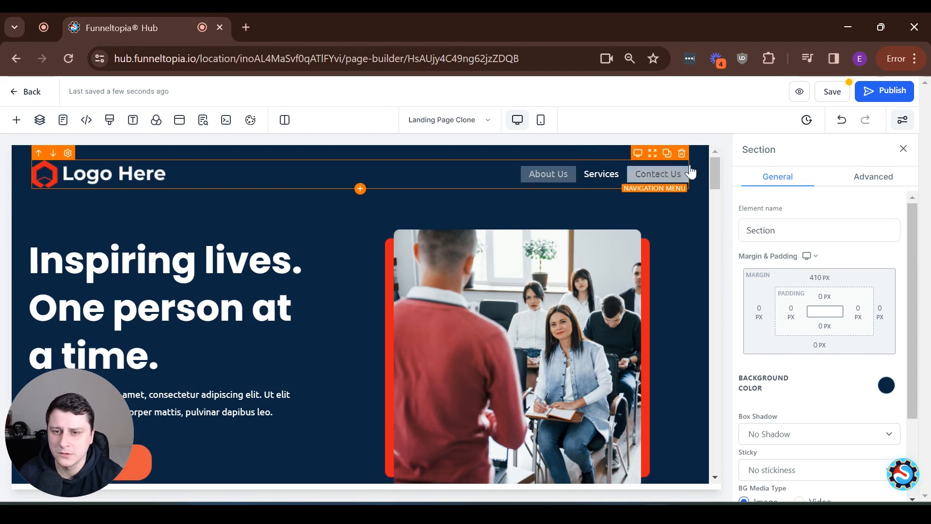
{"action": "left_click", "coordinate": [680, 154]}
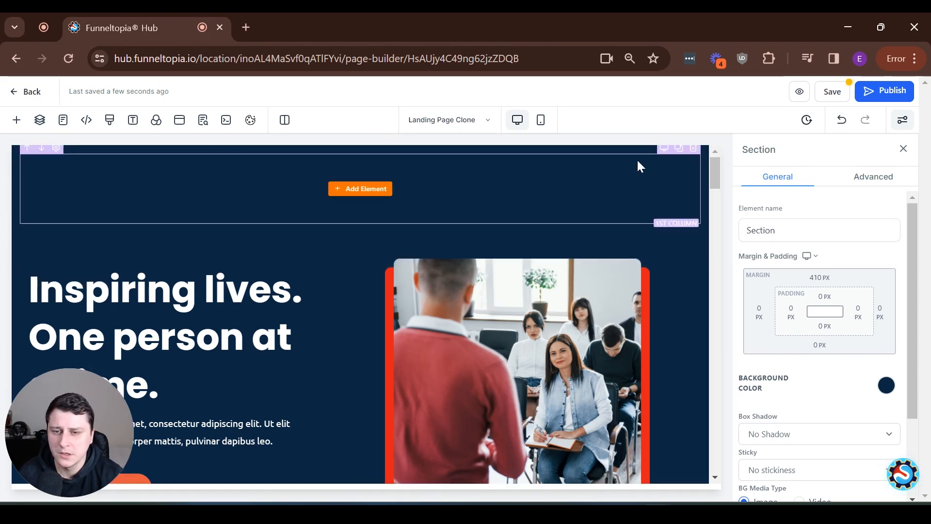
{"action": "left_click", "coordinate": [694, 150]}
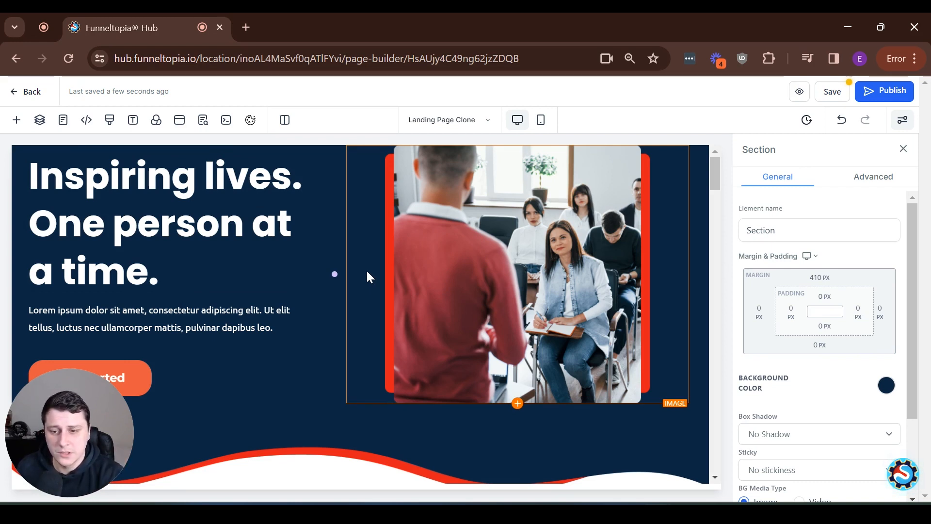
Scroll through the landing page from the Inspiring lives hero down to the FAQ section
{"action": "scroll", "coordinate": [384, 271], "scroll_direction": "down", "scroll_amount": 2}
{"action": "scroll", "coordinate": [384, 270], "scroll_direction": "down", "scroll_amount": 4}
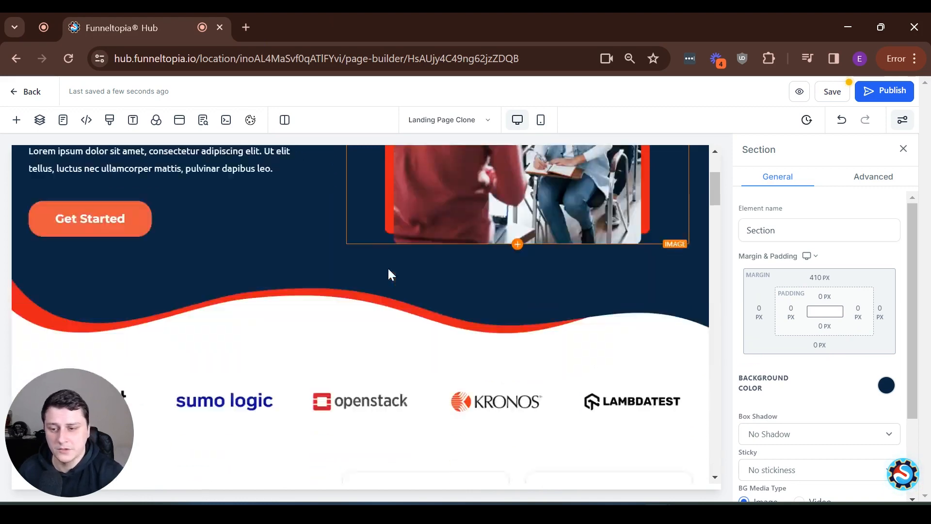
{"action": "scroll", "coordinate": [393, 255], "scroll_direction": "down", "scroll_amount": 4}
{"action": "scroll", "coordinate": [436, 260], "scroll_direction": "up", "scroll_amount": 12}
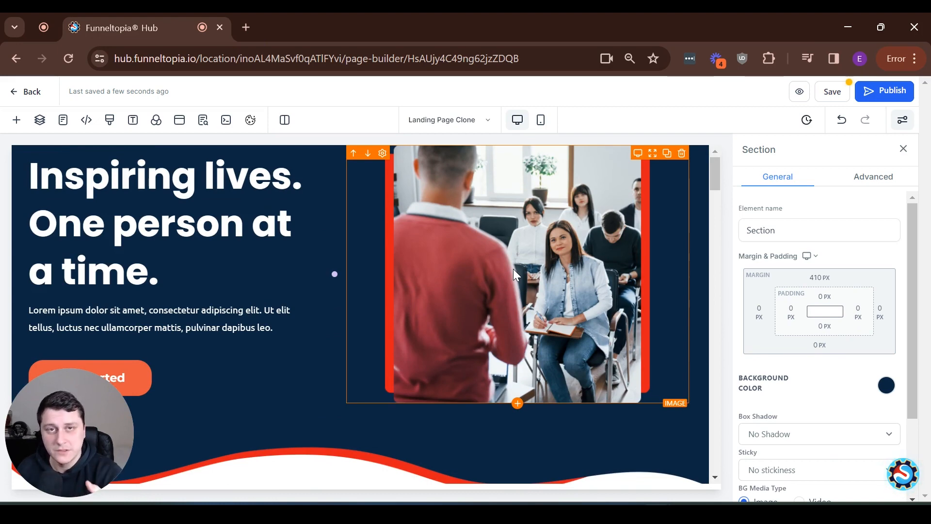
{"action": "scroll", "coordinate": [581, 273], "scroll_direction": "down", "scroll_amount": 1}
{"action": "scroll", "coordinate": [581, 273], "scroll_direction": "up", "scroll_amount": 1}
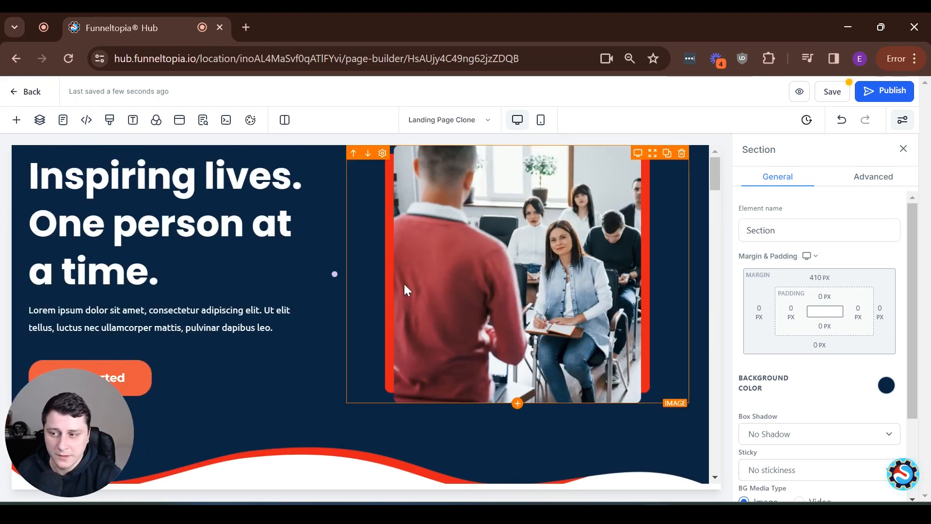
{"action": "scroll", "coordinate": [358, 289], "scroll_direction": "down", "scroll_amount": 1}
{"action": "scroll", "coordinate": [358, 288], "scroll_direction": "up", "scroll_amount": 1}
{"action": "scroll", "coordinate": [369, 287], "scroll_direction": "down", "scroll_amount": 12}
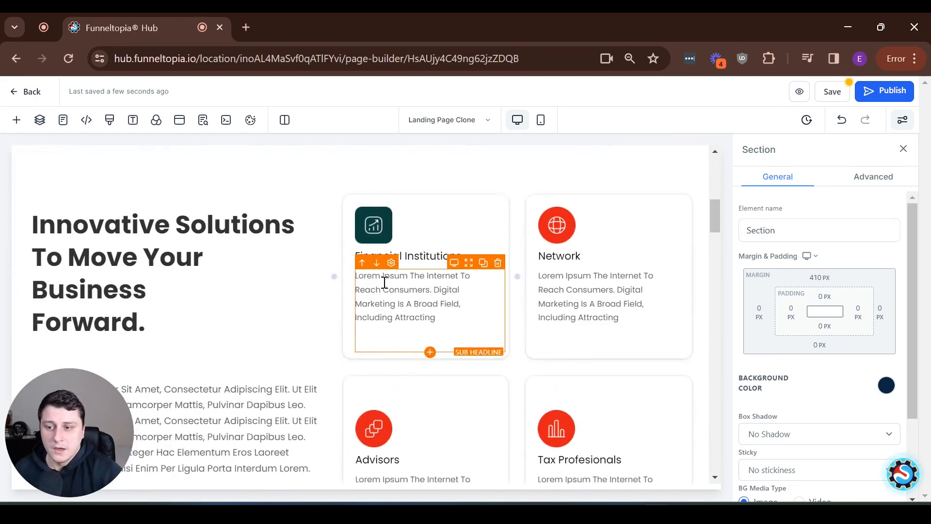
{"action": "scroll", "coordinate": [384, 282], "scroll_direction": "down", "scroll_amount": 20}
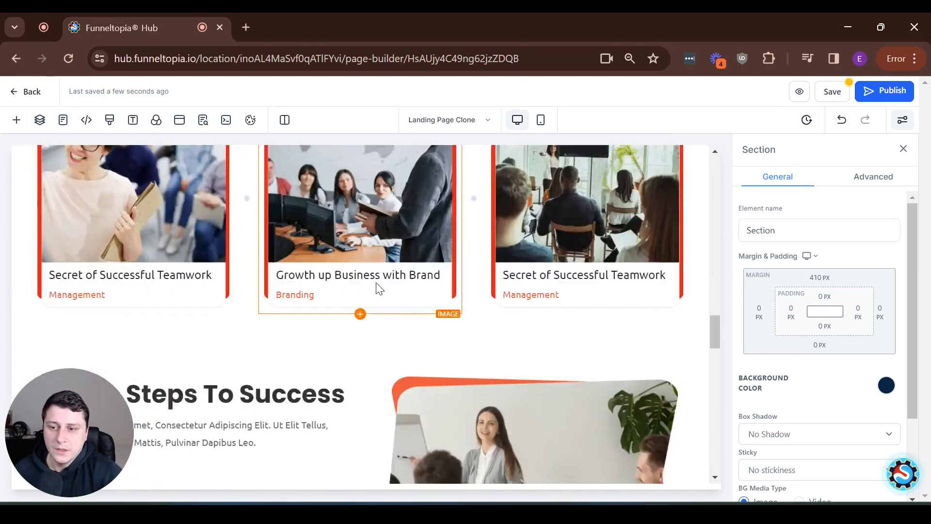
{"action": "scroll", "coordinate": [388, 283], "scroll_direction": "down", "scroll_amount": 4}
{"action": "scroll", "coordinate": [392, 286], "scroll_direction": "up", "scroll_amount": 10}
{"action": "scroll", "coordinate": [418, 284], "scroll_direction": "down", "scroll_amount": 10}
{"action": "scroll", "coordinate": [420, 284], "scroll_direction": "up", "scroll_amount": 20}
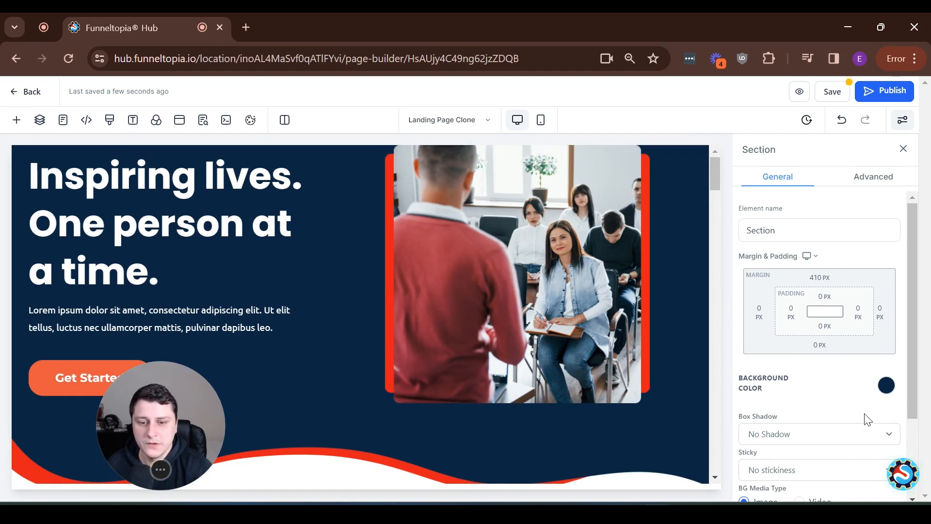
Delete the hero's classroom photo and bring up Add an Element for the empty second column
{"action": "left_click", "coordinate": [17, 123]}
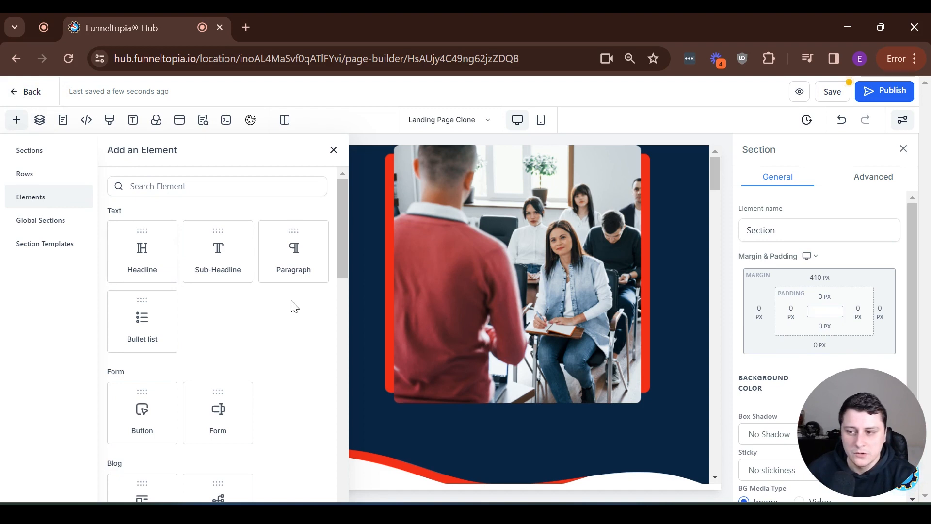
{"action": "left_click", "coordinate": [334, 150]}
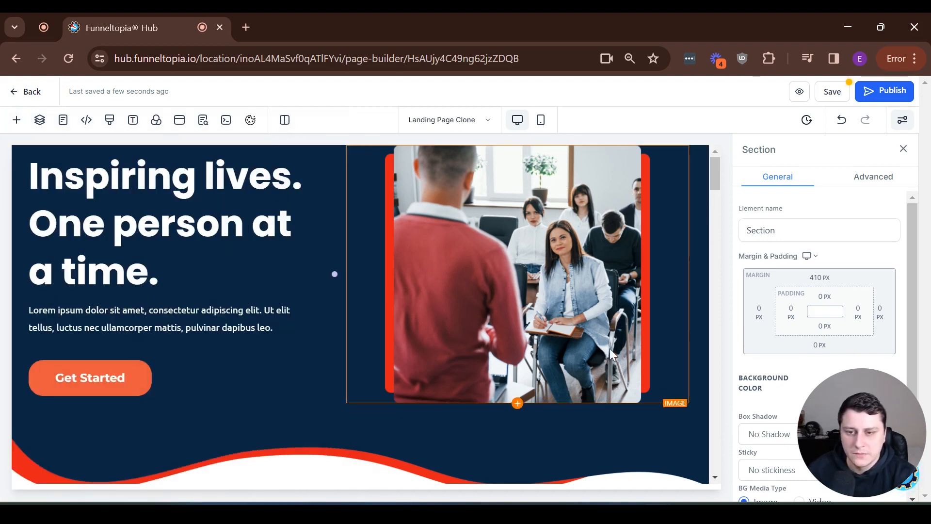
{"action": "left_click", "coordinate": [613, 304]}
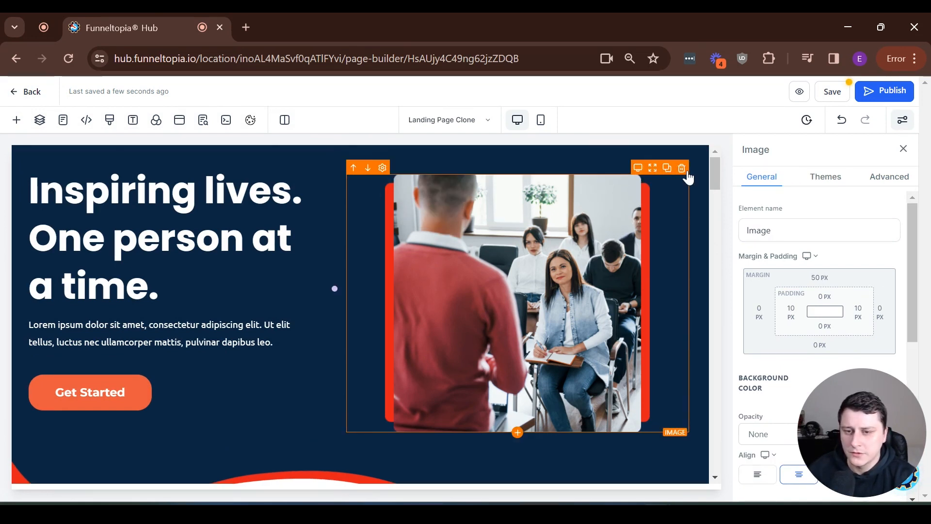
{"action": "left_click", "coordinate": [683, 168]}
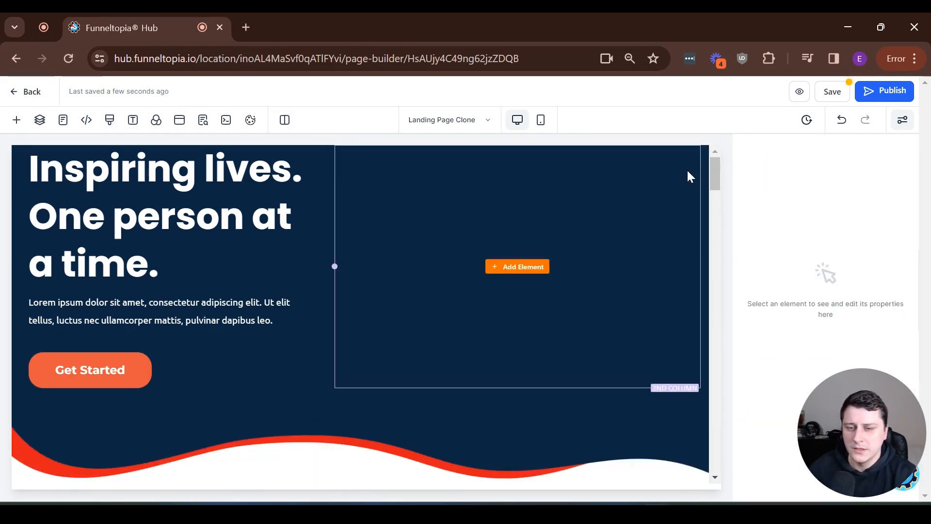
{"action": "left_click", "coordinate": [524, 267]}
{"action": "scroll", "coordinate": [239, 307], "scroll_direction": "down", "scroll_amount": 4}
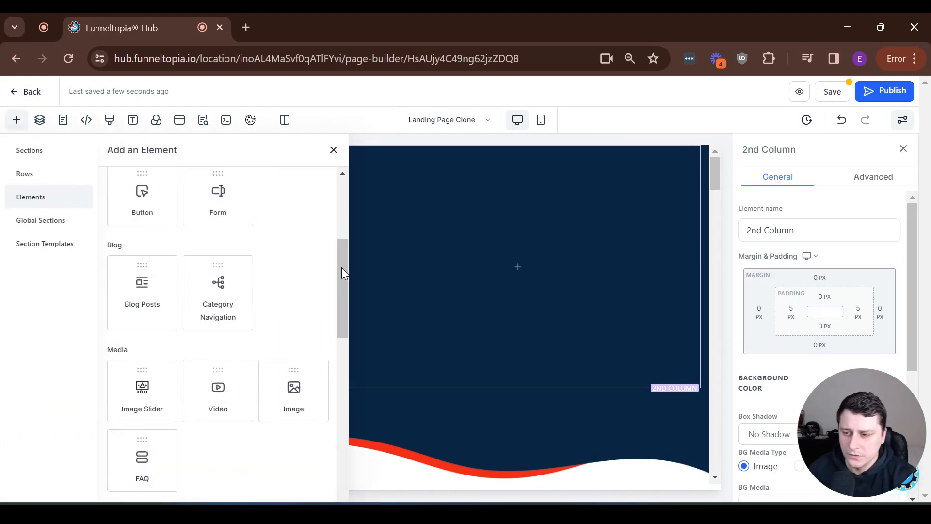
{"action": "left_click_drag", "start_coordinate": [347, 255], "coordinate": [324, 485]}
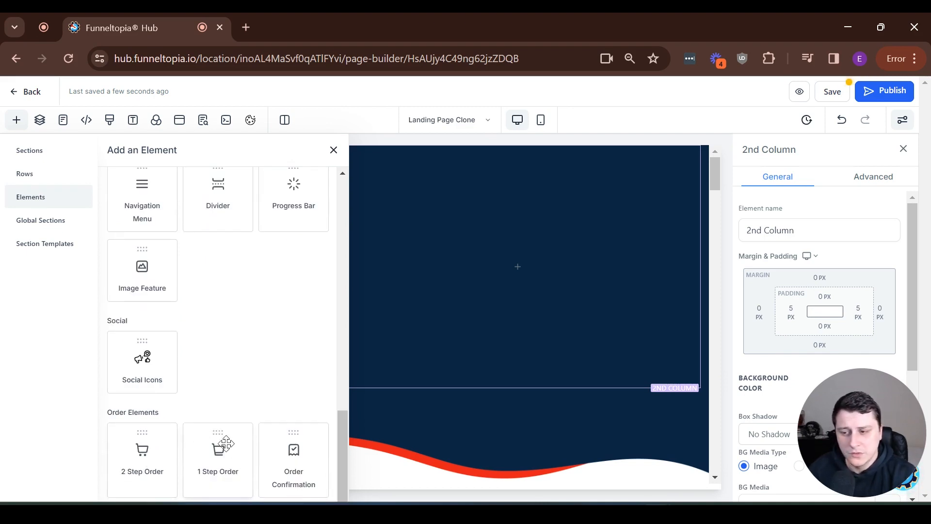
{"action": "left_click_drag", "start_coordinate": [226, 444], "coordinate": [563, 325]}
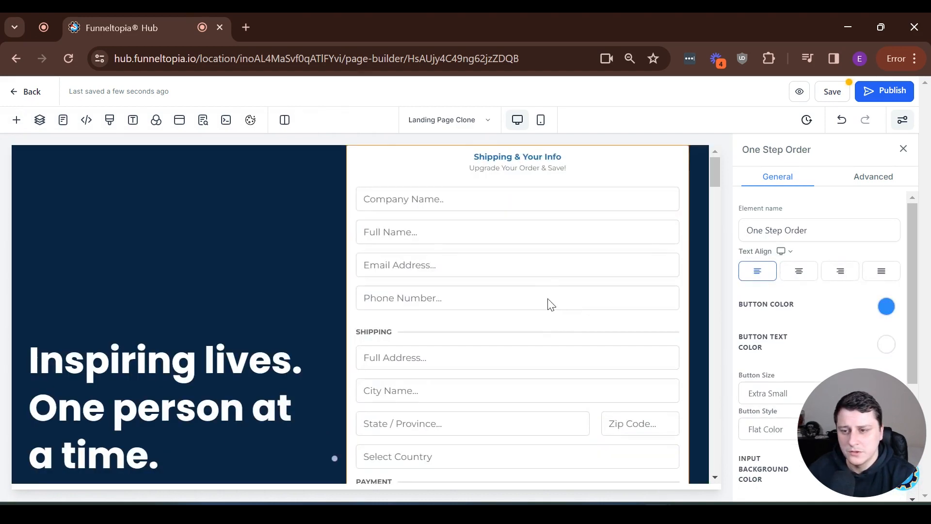
{"action": "scroll", "coordinate": [549, 310], "scroll_direction": "down", "scroll_amount": 3}
{"action": "scroll", "coordinate": [558, 325], "scroll_direction": "down", "scroll_amount": 3}
{"action": "scroll", "coordinate": [572, 325], "scroll_direction": "up", "scroll_amount": 10}
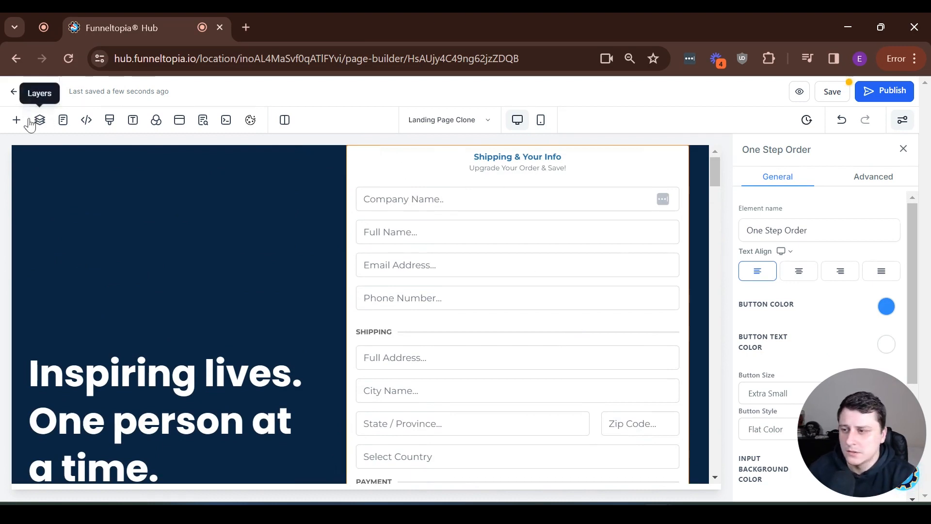
{"action": "left_click", "coordinate": [843, 119]}
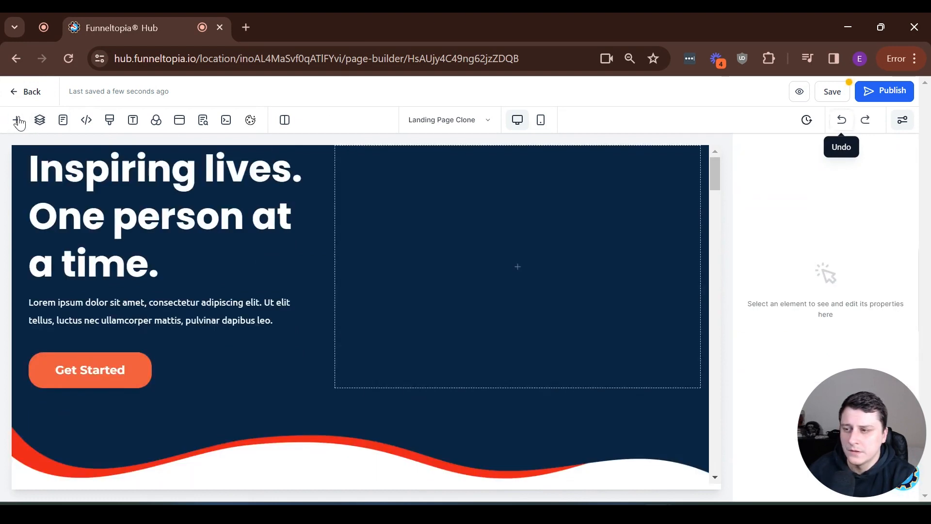
{"action": "left_click", "coordinate": [17, 120]}
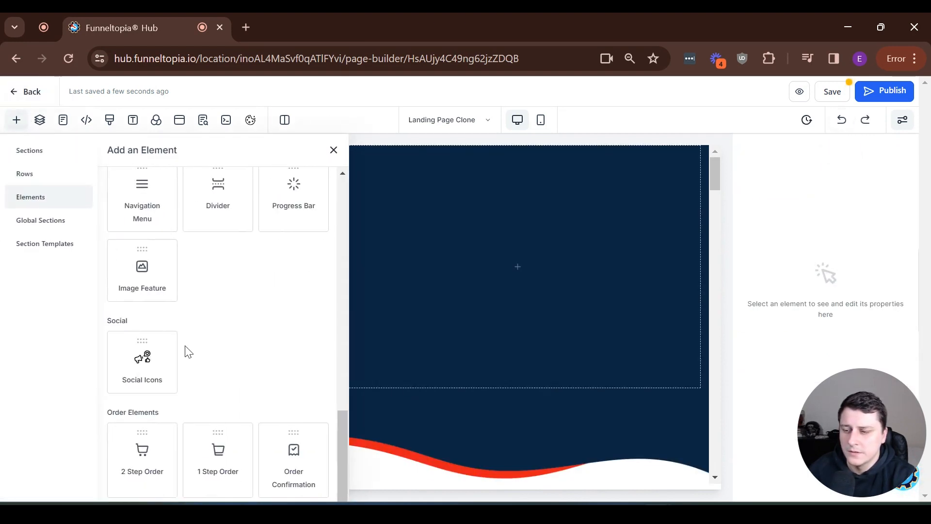
Drag a 2 Step Order form into the hero's second column and select it
{"action": "left_click_drag", "start_coordinate": [138, 450], "coordinate": [485, 271]}
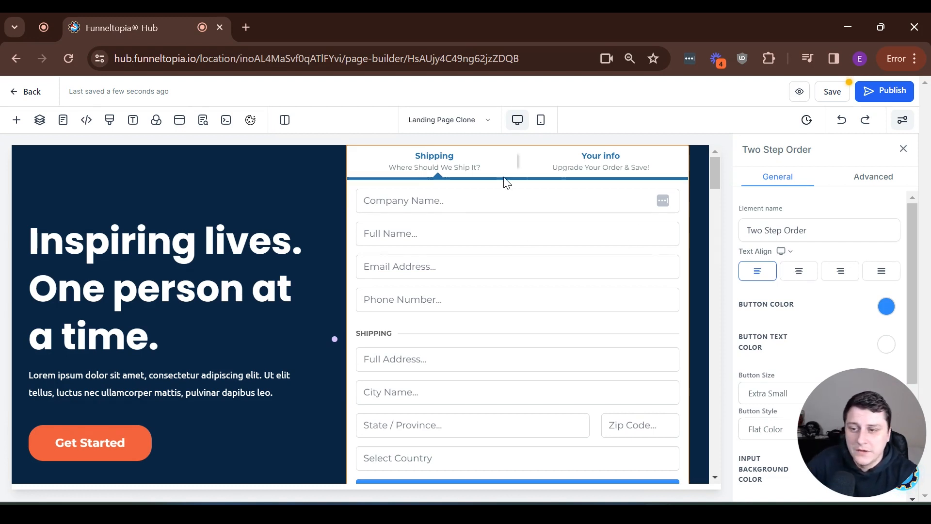
{"action": "left_click", "coordinate": [342, 209]}
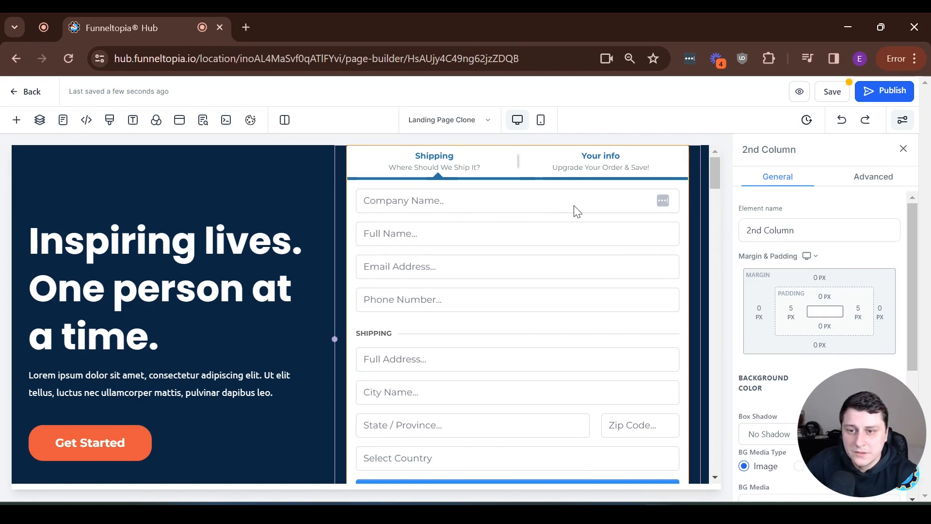
{"action": "left_click", "coordinate": [417, 218]}
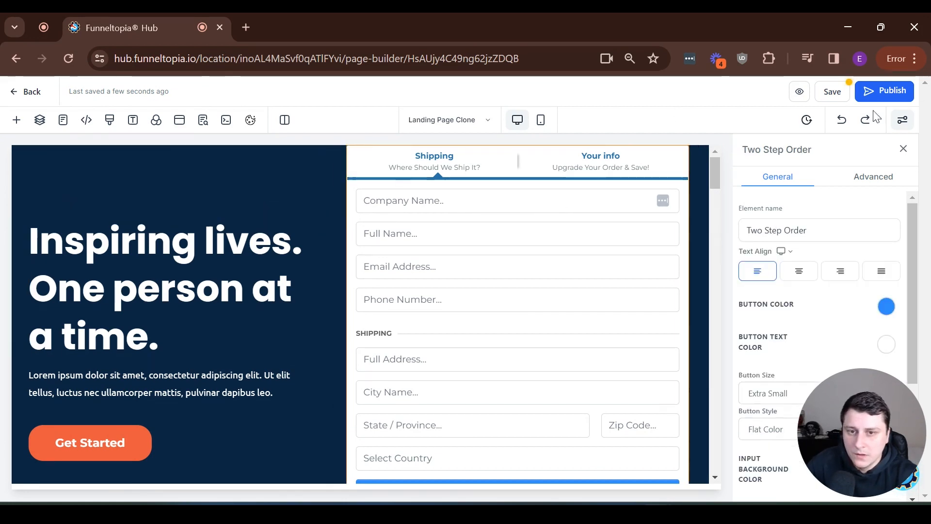
Undo the Two Step Order form and the image deletion, restoring the classroom photo
{"action": "left_click", "coordinate": [843, 128]}
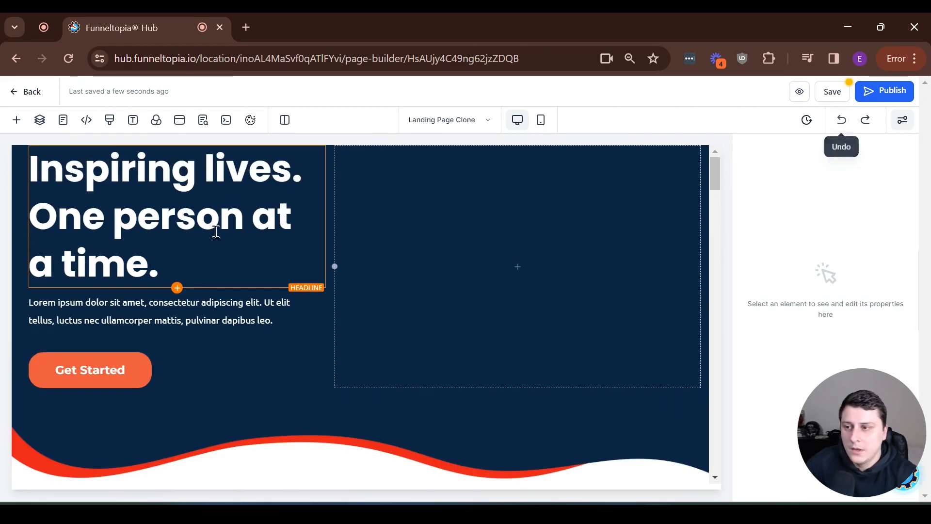
{"action": "left_click", "coordinate": [18, 120]}
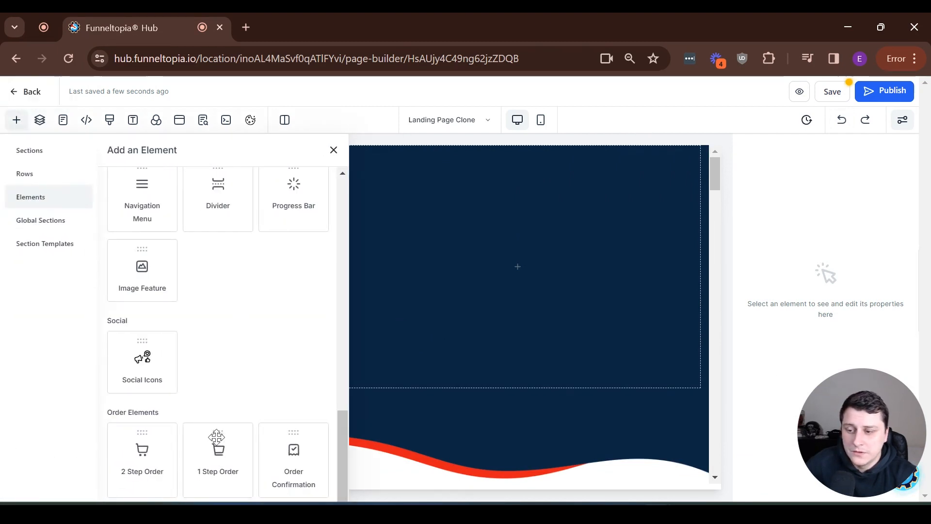
{"action": "left_click", "coordinate": [512, 457]}
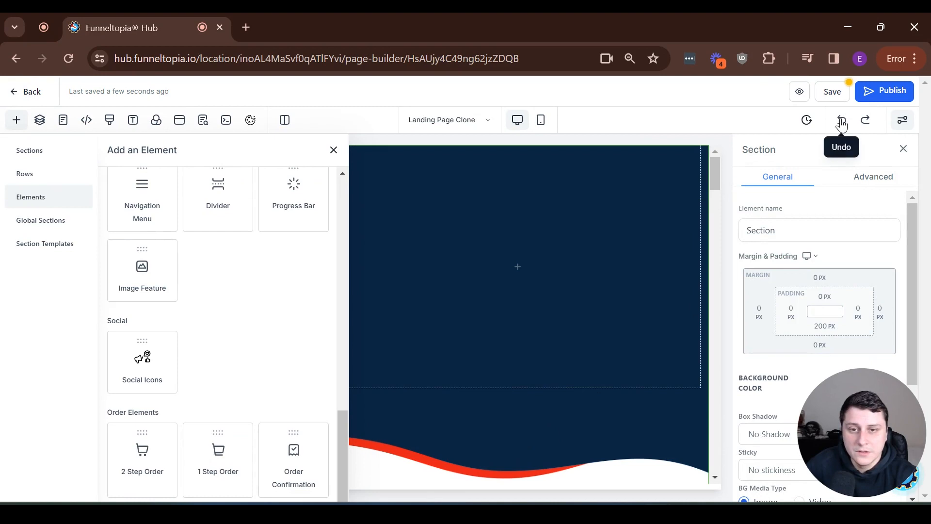
{"action": "left_click", "coordinate": [842, 120]}
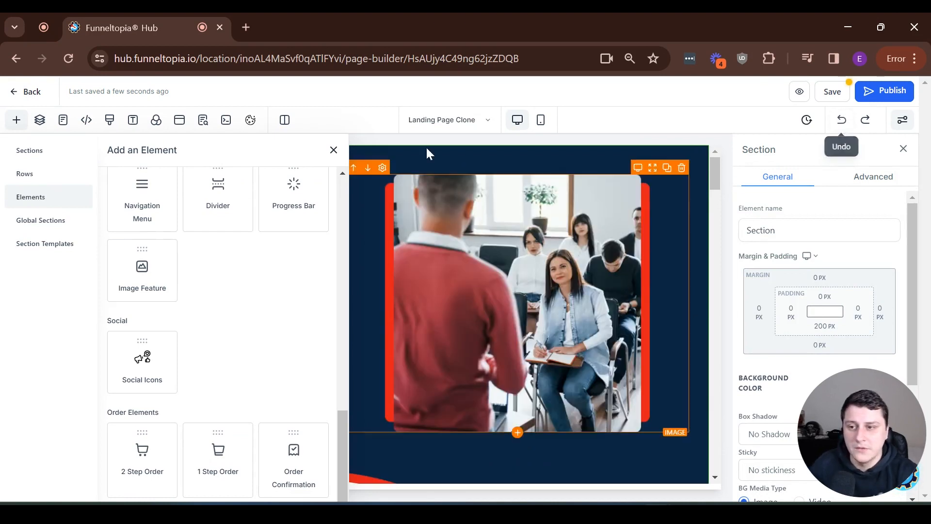
{"action": "left_click", "coordinate": [334, 150]}
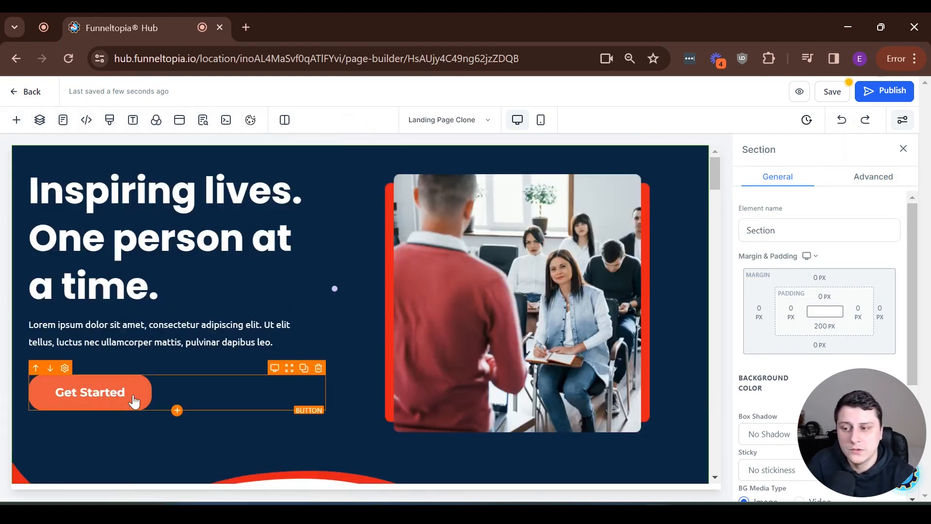
Confirm the Get Started button's action is Open popup, then edit that empty popup
{"action": "left_click", "coordinate": [97, 395]}
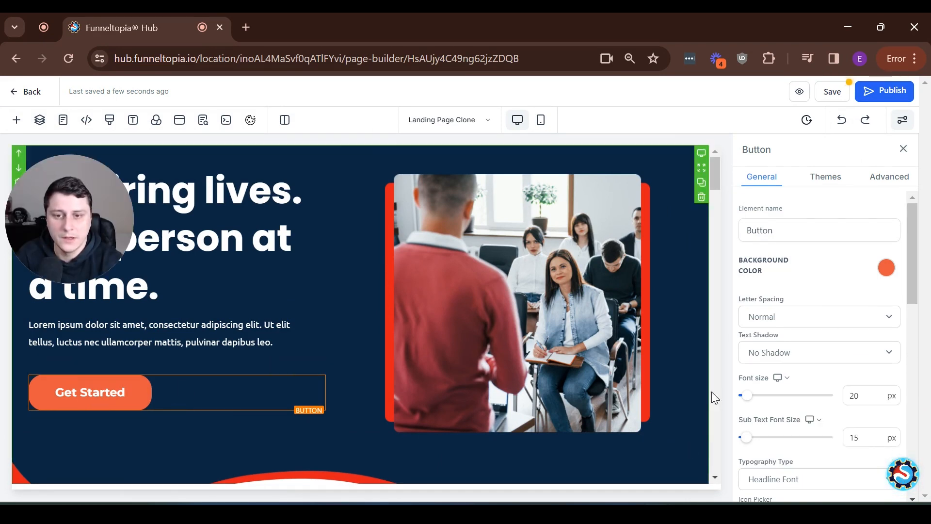
{"action": "scroll", "coordinate": [792, 366], "scroll_direction": "down", "scroll_amount": 8}
{"action": "scroll", "coordinate": [794, 367], "scroll_direction": "down", "scroll_amount": 3}
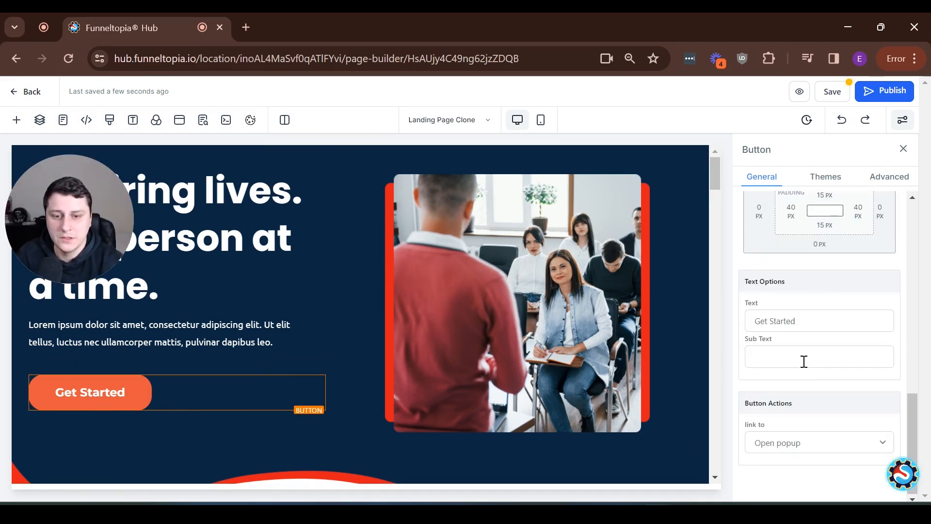
{"action": "left_click", "coordinate": [792, 441]}
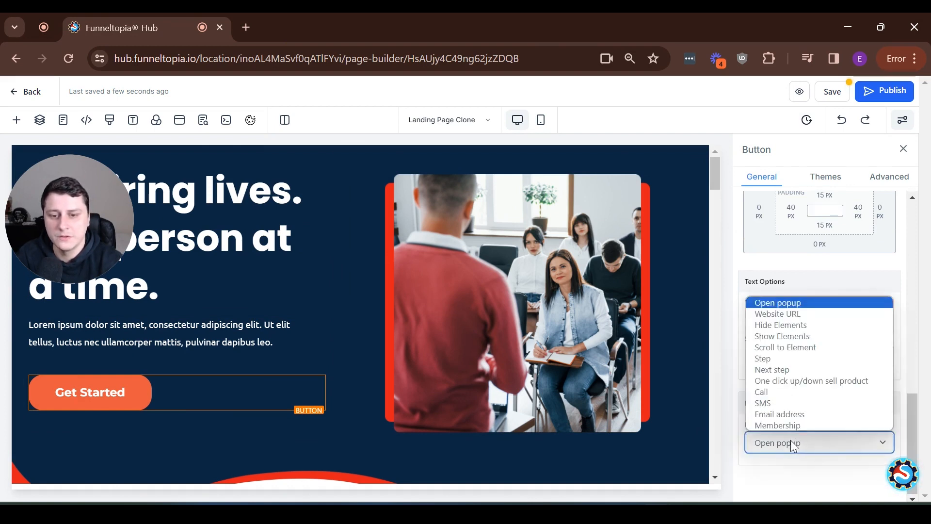
{"action": "left_click", "coordinate": [818, 450]}
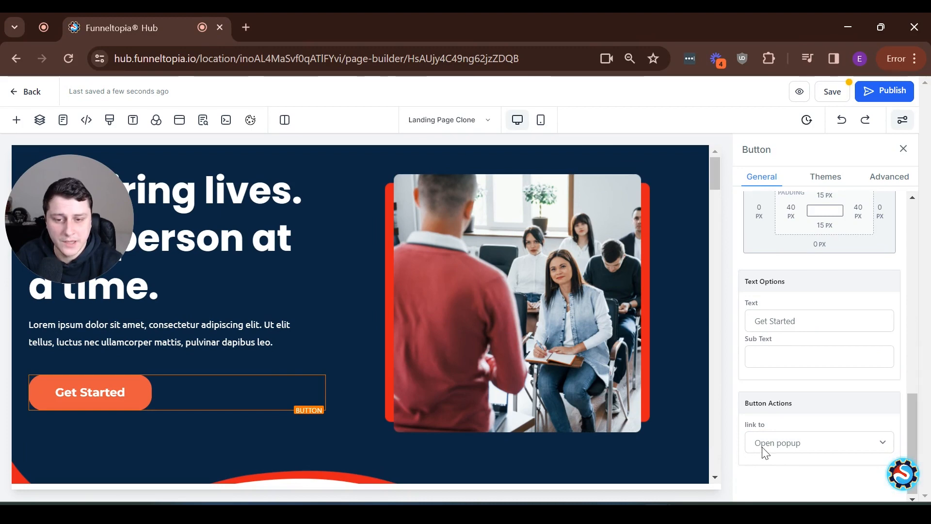
{"action": "left_click", "coordinate": [180, 122]}
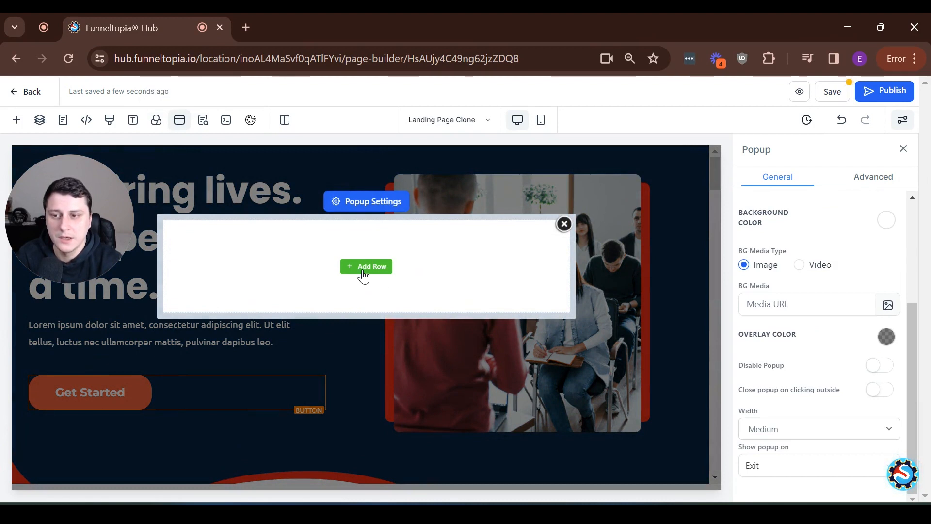
Add a 1 Column row to the popup containing a 1 Step Order form
{"action": "left_click", "coordinate": [364, 268]}
{"action": "left_click", "coordinate": [202, 196]}
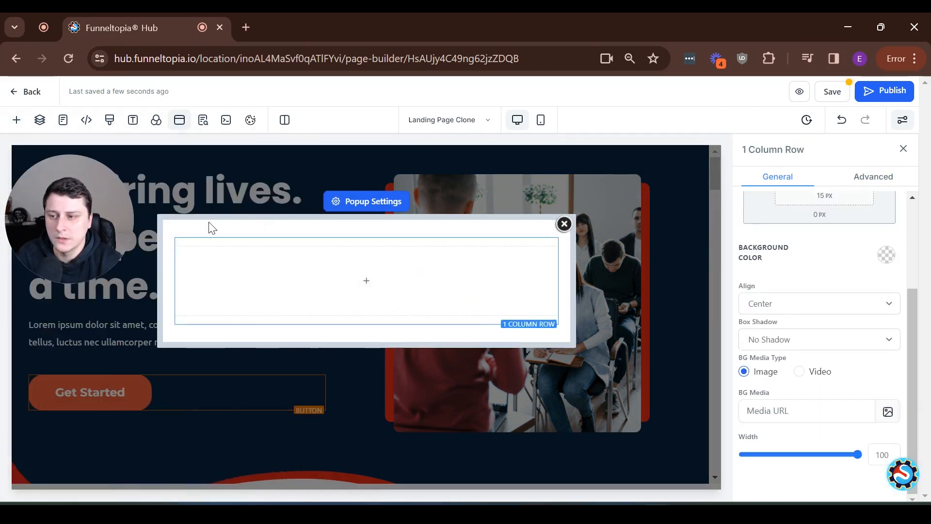
{"action": "left_click", "coordinate": [387, 284]}
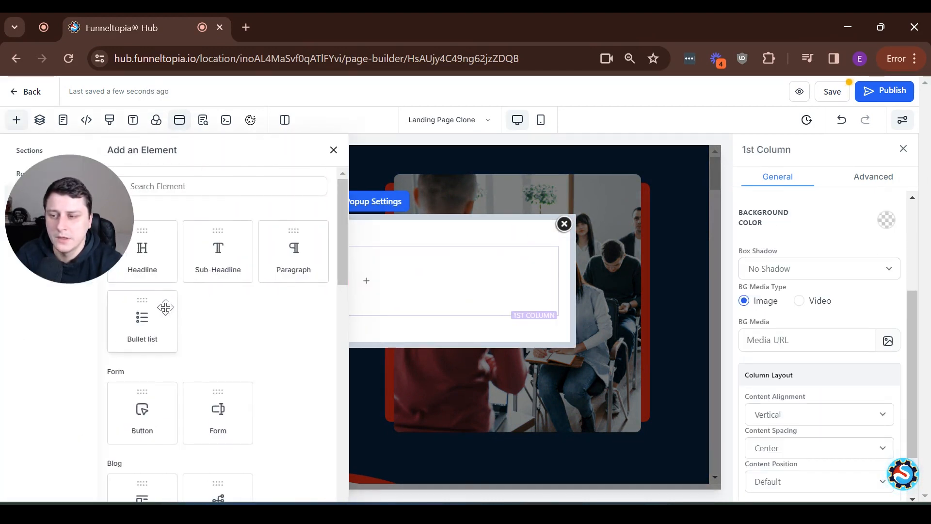
{"action": "scroll", "coordinate": [182, 307], "scroll_direction": "down", "scroll_amount": 15}
{"action": "left_click", "coordinate": [221, 444]}
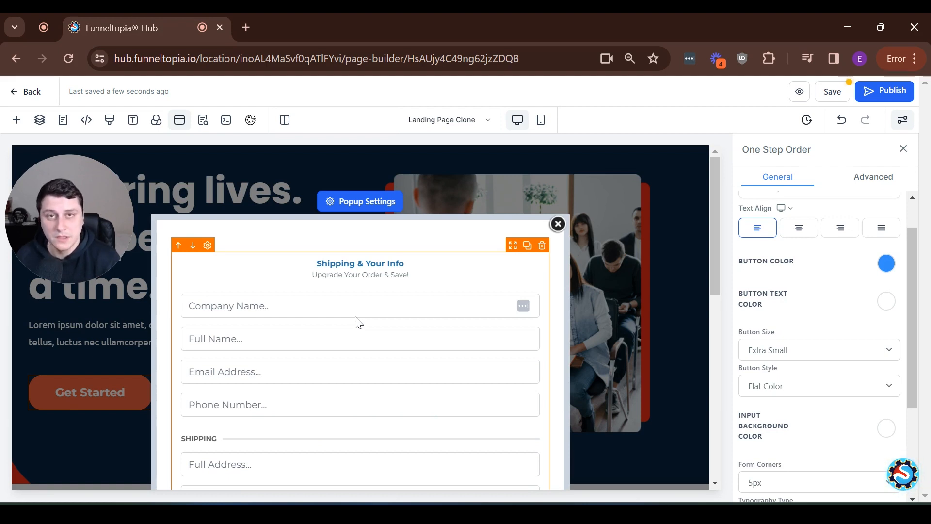
Change the One Step Order headline from 'Shipping & Your Info' to 'Order now'
{"action": "scroll", "coordinate": [357, 323], "scroll_direction": "down", "scroll_amount": 3}
{"action": "scroll", "coordinate": [280, 368], "scroll_direction": "up", "scroll_amount": 3}
{"action": "scroll", "coordinate": [434, 329], "scroll_direction": "down", "scroll_amount": 5}
{"action": "scroll", "coordinate": [305, 380], "scroll_direction": "up", "scroll_amount": 5}
{"action": "scroll", "coordinate": [276, 322], "scroll_direction": "down", "scroll_amount": 6}
{"action": "scroll", "coordinate": [271, 326], "scroll_direction": "down", "scroll_amount": 3}
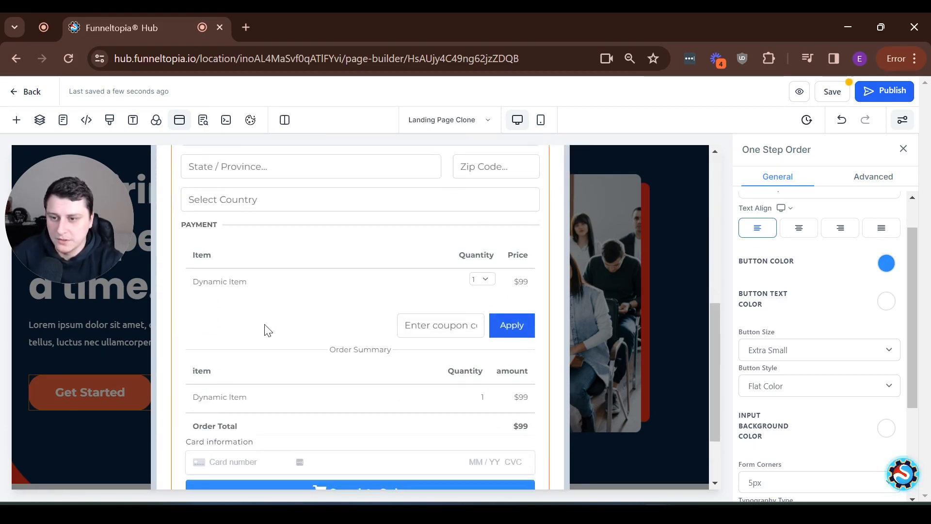
{"action": "scroll", "coordinate": [268, 330], "scroll_direction": "up", "scroll_amount": 9}
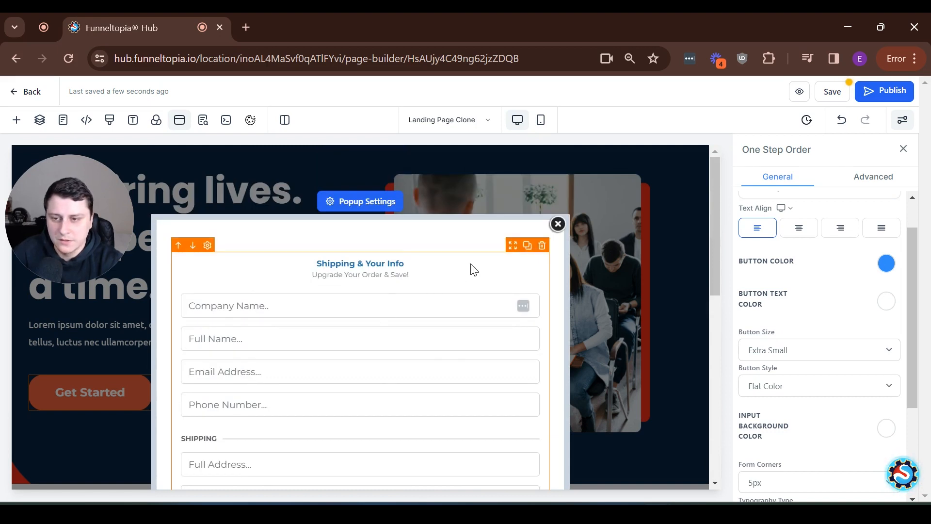
{"action": "left_click_drag", "start_coordinate": [910, 260], "coordinate": [903, 359]}
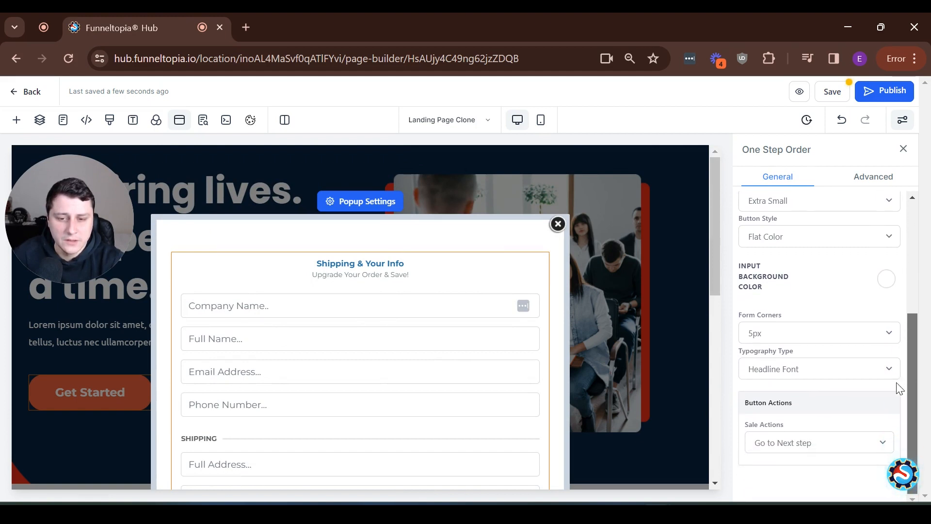
{"action": "left_click", "coordinate": [873, 176]}
{"action": "scroll", "coordinate": [825, 272], "scroll_direction": "up", "scroll_amount": 10}
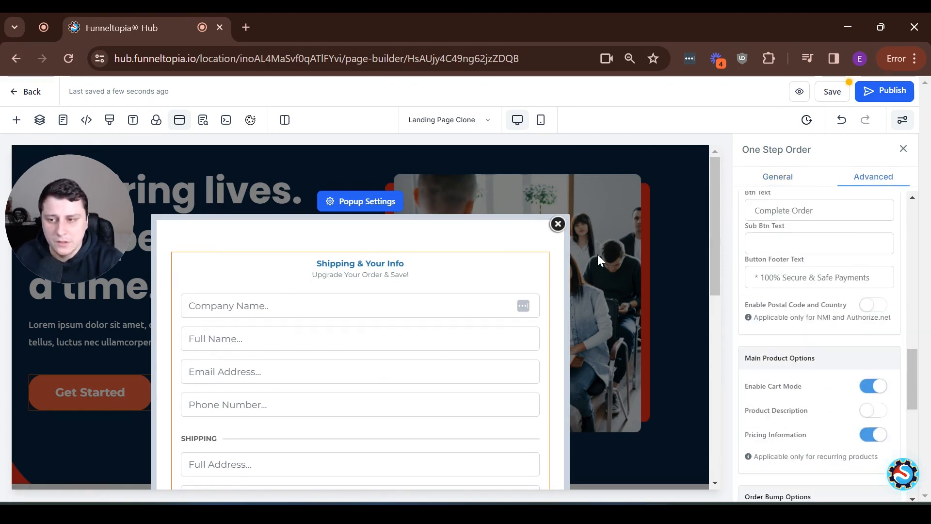
{"action": "triple_click", "coordinate": [832, 261]}
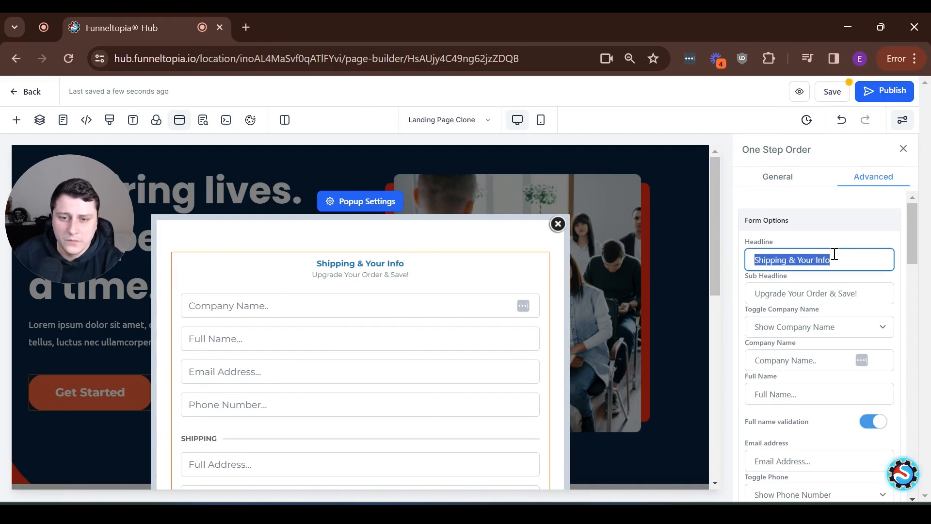
{"action": "type", "text": "Order now"}
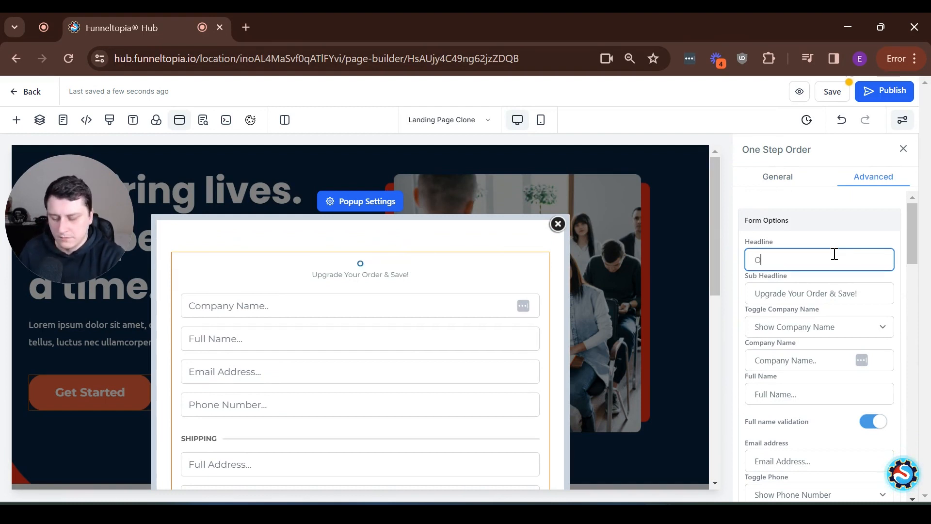
{"action": "double_click", "coordinate": [795, 282]}
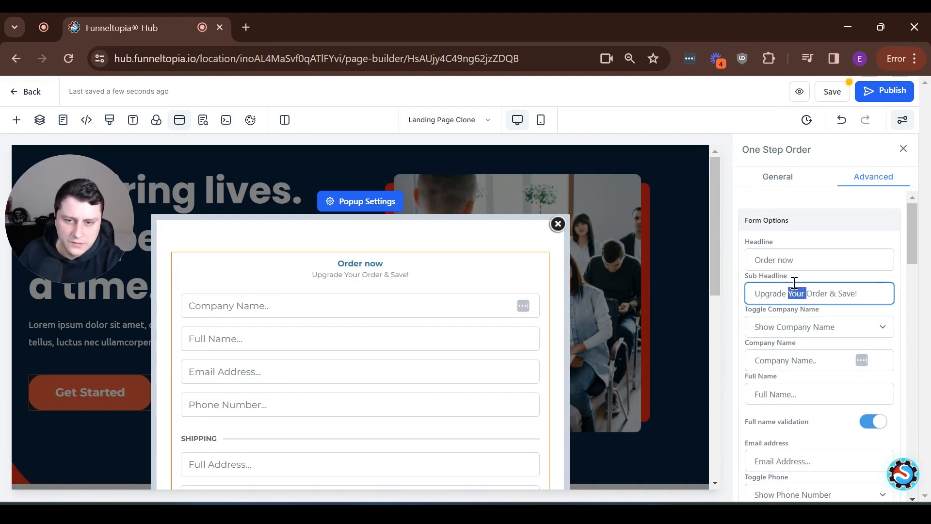
Set Toggle Company Name to Show Company Name so the field appears above Full Name
{"action": "left_click", "coordinate": [834, 335]}
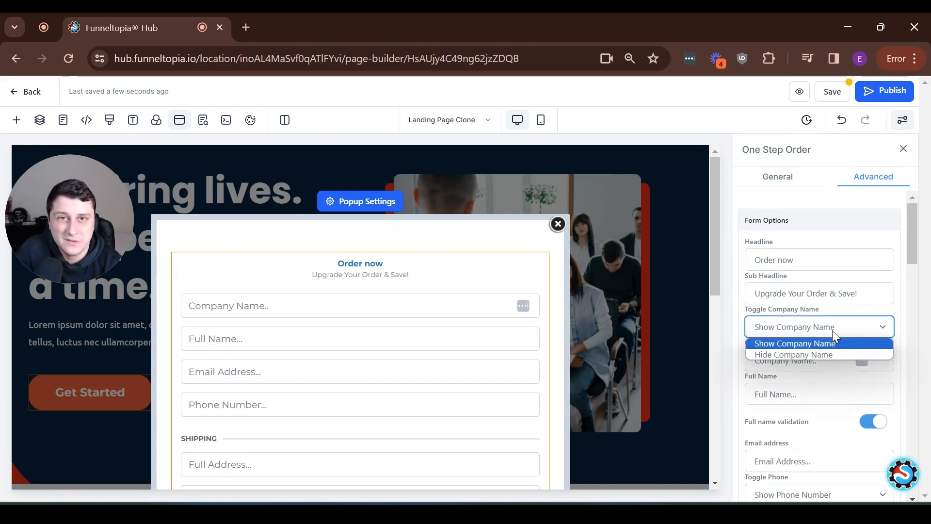
{"action": "left_click", "coordinate": [830, 354]}
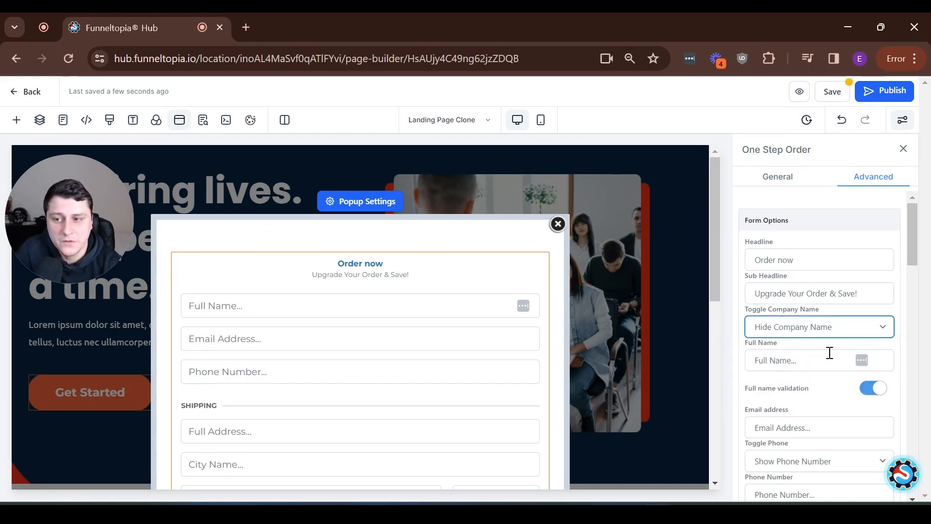
{"action": "left_click", "coordinate": [800, 334]}
{"action": "left_click", "coordinate": [800, 344]}
{"action": "scroll", "coordinate": [829, 351], "scroll_direction": "down", "scroll_amount": 1}
{"action": "scroll", "coordinate": [829, 351], "scroll_direction": "down", "scroll_amount": 1}
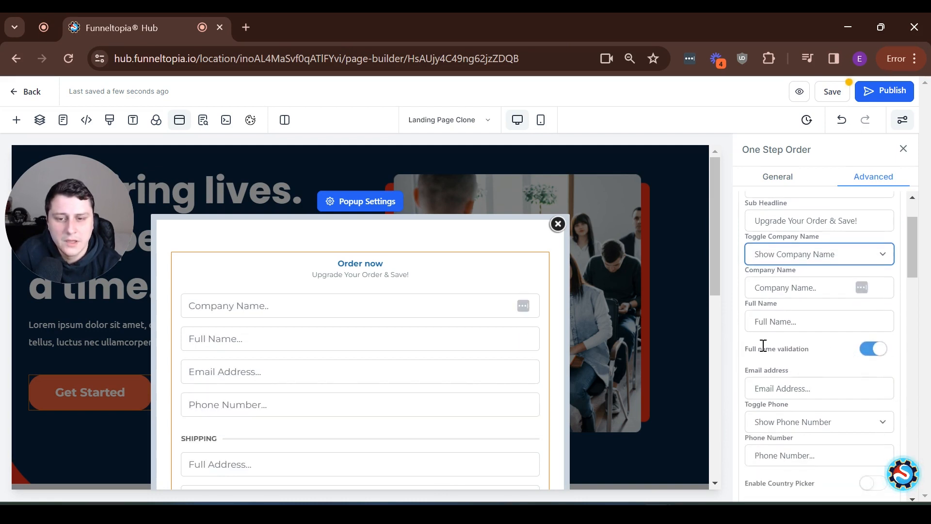
{"action": "left_click_drag", "start_coordinate": [761, 344], "coordinate": [822, 351]}
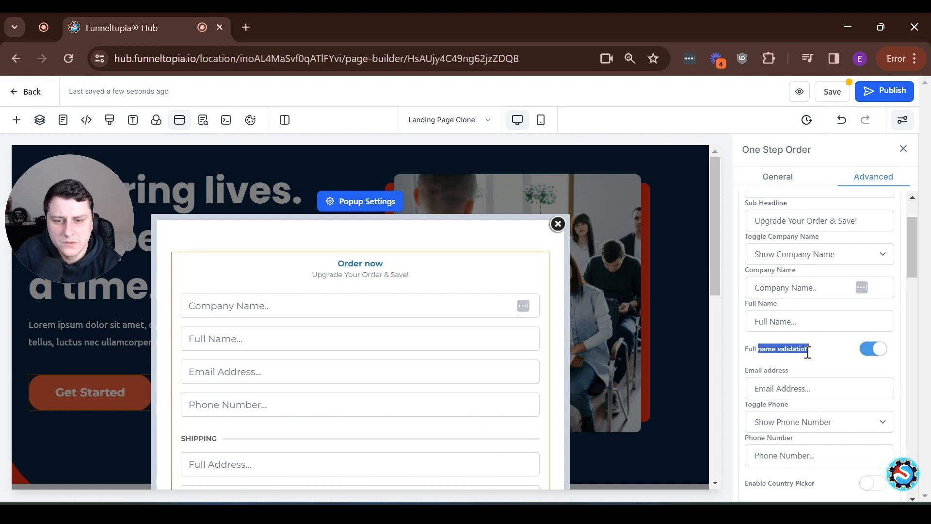
{"action": "left_click", "coordinate": [808, 353]}
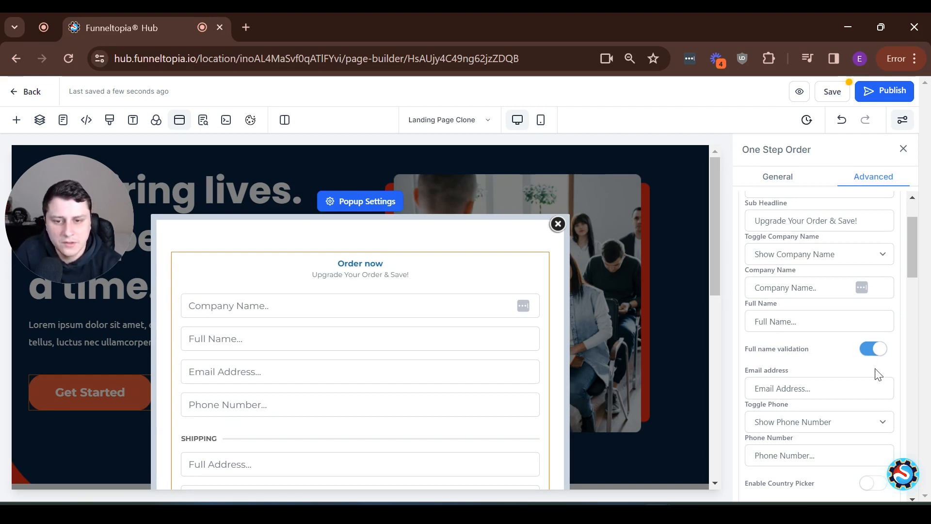
{"action": "left_click_drag", "start_coordinate": [915, 243], "coordinate": [894, 284]}
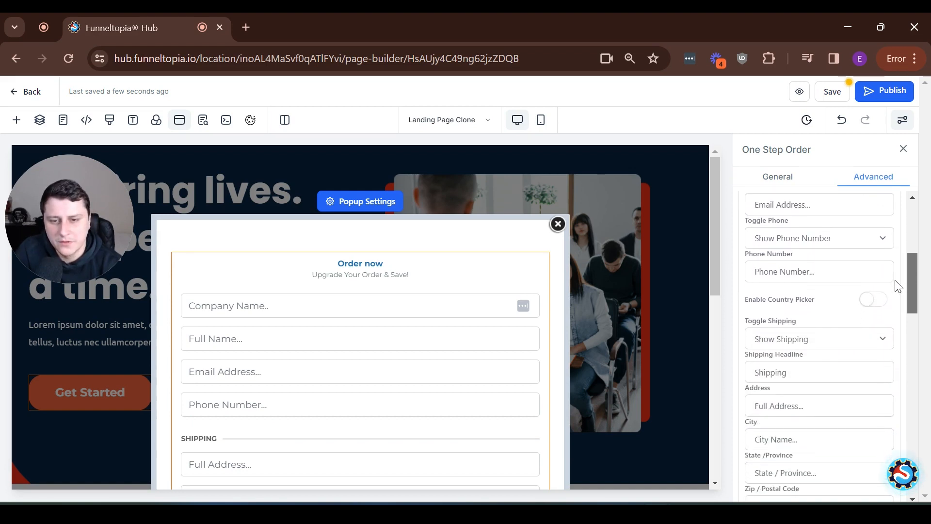
Set Toggle Shipping to Hide Shipping, then briefly restore the shipping fields to compare
{"action": "left_click", "coordinate": [855, 338]}
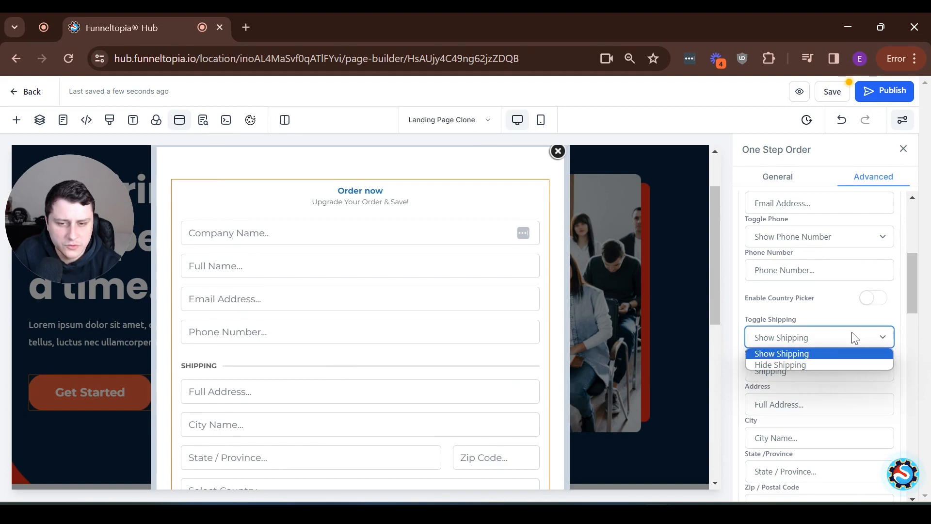
{"action": "left_click", "coordinate": [839, 365]}
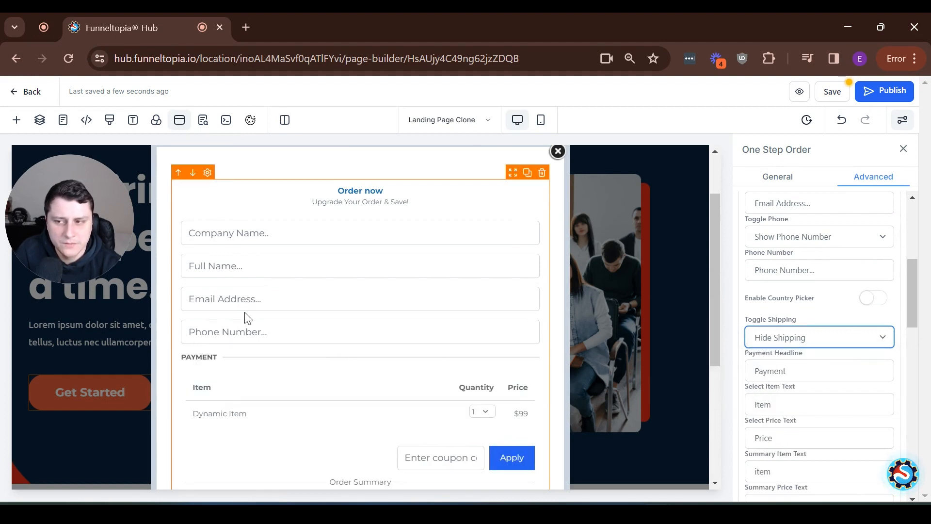
{"action": "scroll", "coordinate": [246, 316], "scroll_direction": "down", "scroll_amount": 5}
{"action": "scroll", "coordinate": [257, 321], "scroll_direction": "up", "scroll_amount": 5}
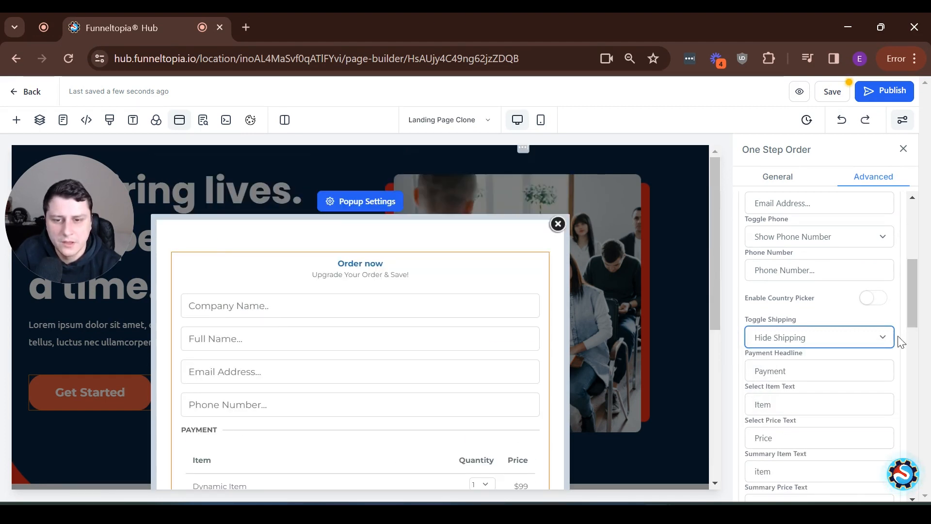
{"action": "left_click", "coordinate": [834, 340]}
{"action": "left_click", "coordinate": [807, 353]}
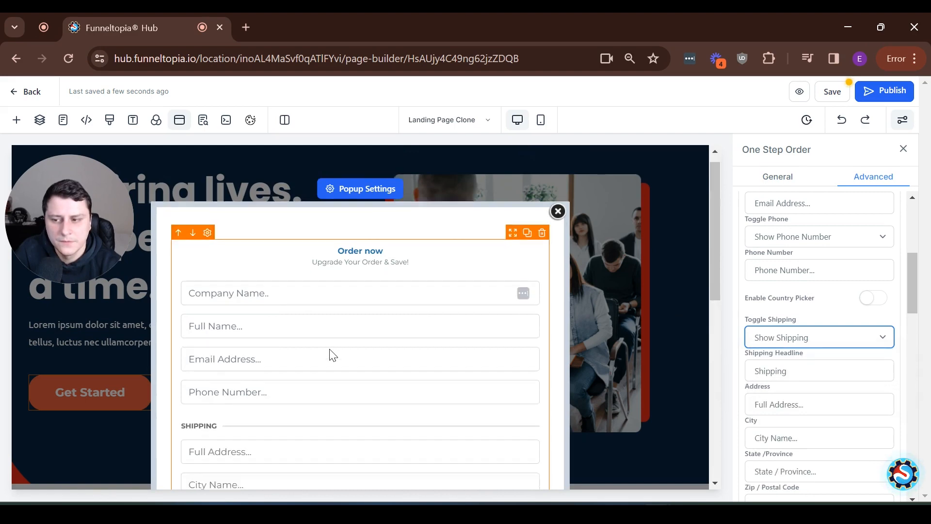
{"action": "scroll", "coordinate": [330, 353], "scroll_direction": "down", "scroll_amount": 5}
{"action": "scroll", "coordinate": [332, 353], "scroll_direction": "down", "scroll_amount": 2}
{"action": "scroll", "coordinate": [333, 354], "scroll_direction": "up", "scroll_amount": 6}
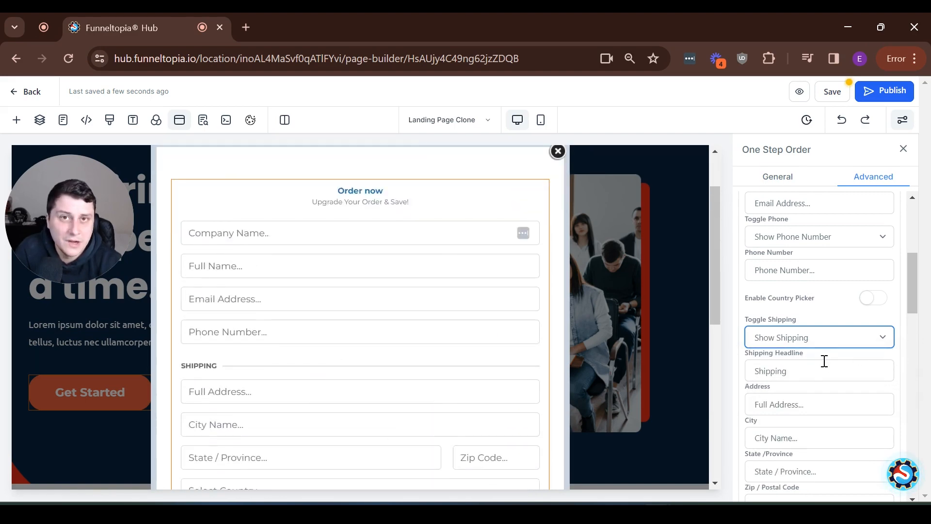
Hide shipping again and check that payment fields now follow the phone field
{"action": "left_click", "coordinate": [816, 336]}
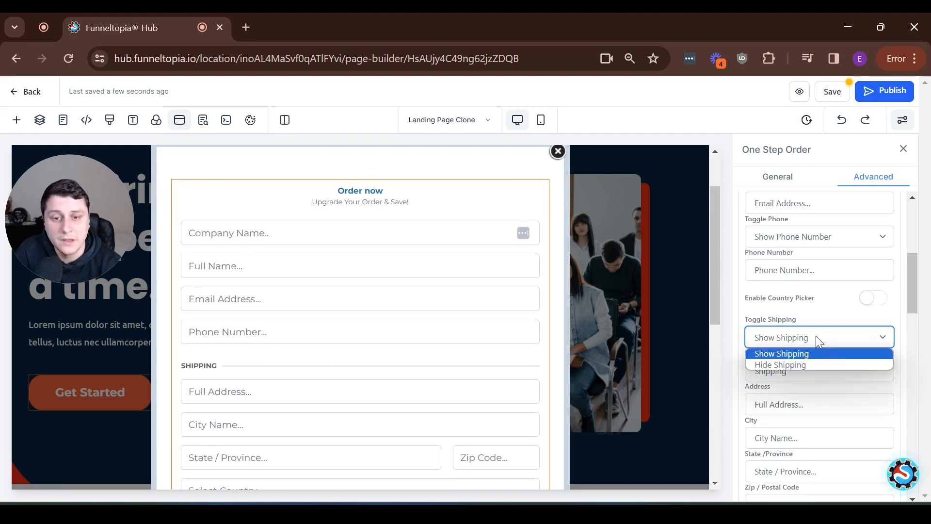
{"action": "left_click", "coordinate": [806, 367]}
{"action": "left_click_drag", "start_coordinate": [907, 281], "coordinate": [908, 285]}
{"action": "scroll", "coordinate": [308, 304], "scroll_direction": "down", "scroll_amount": 3}
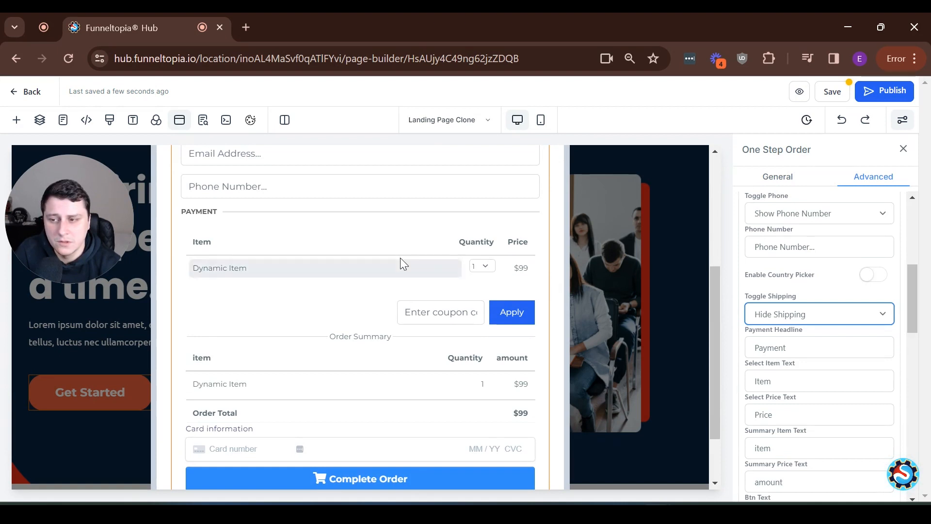
{"action": "scroll", "coordinate": [437, 386], "scroll_direction": "down", "scroll_amount": 2}
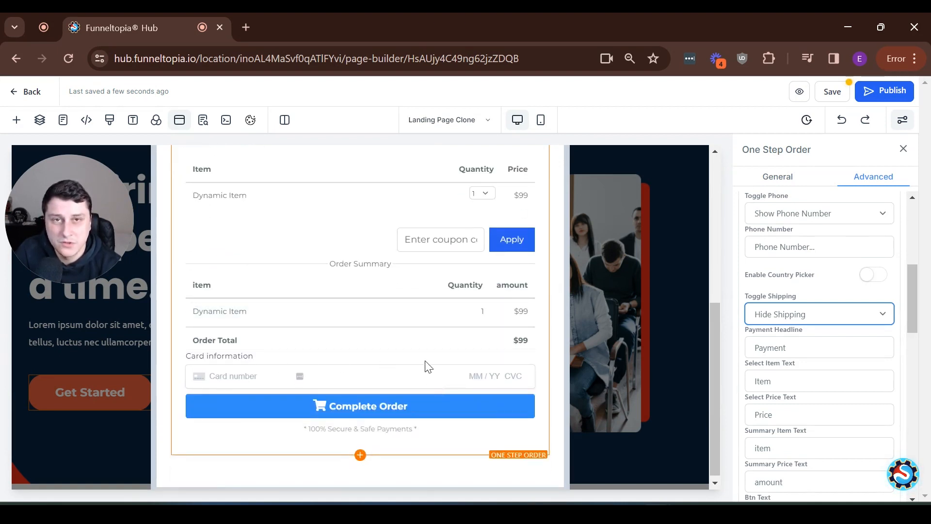
{"action": "scroll", "coordinate": [426, 366], "scroll_direction": "up", "scroll_amount": 4}
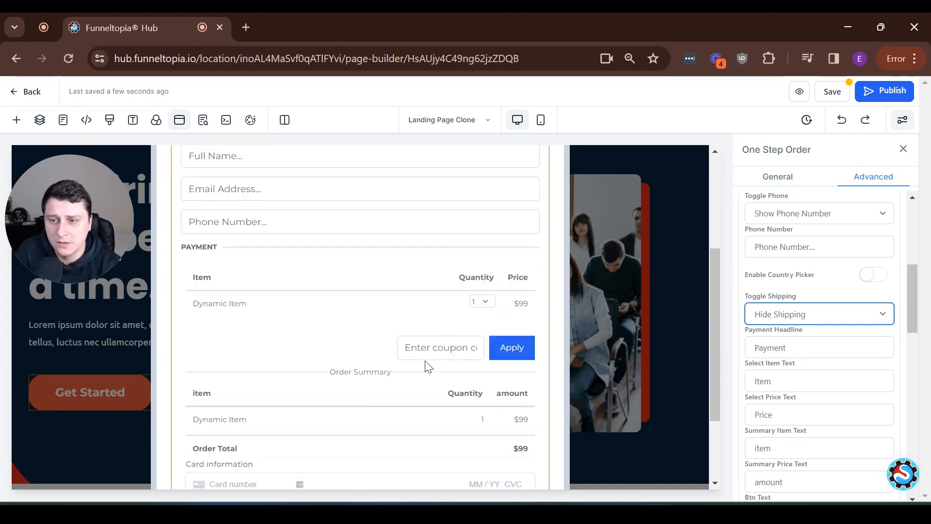
{"action": "scroll", "coordinate": [503, 391], "scroll_direction": "down", "scroll_amount": 2}
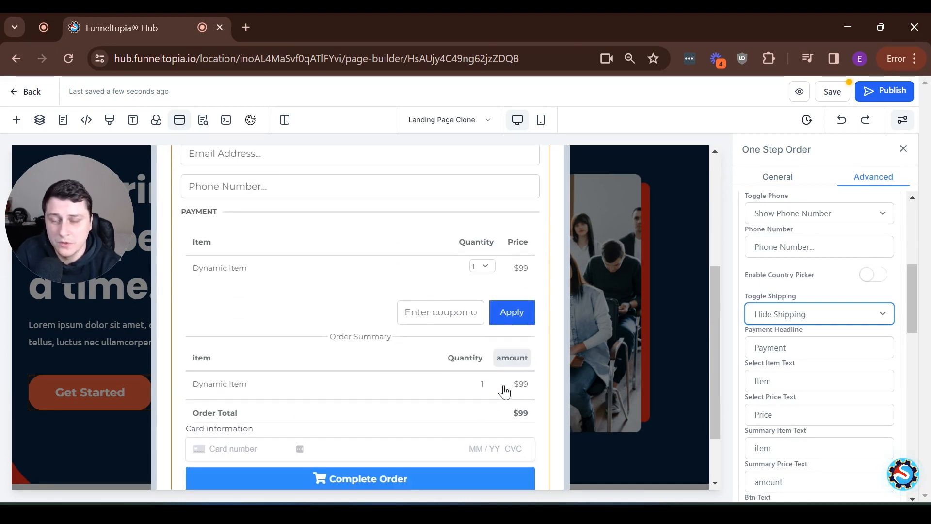
{"action": "scroll", "coordinate": [500, 388], "scroll_direction": "down", "scroll_amount": 2}
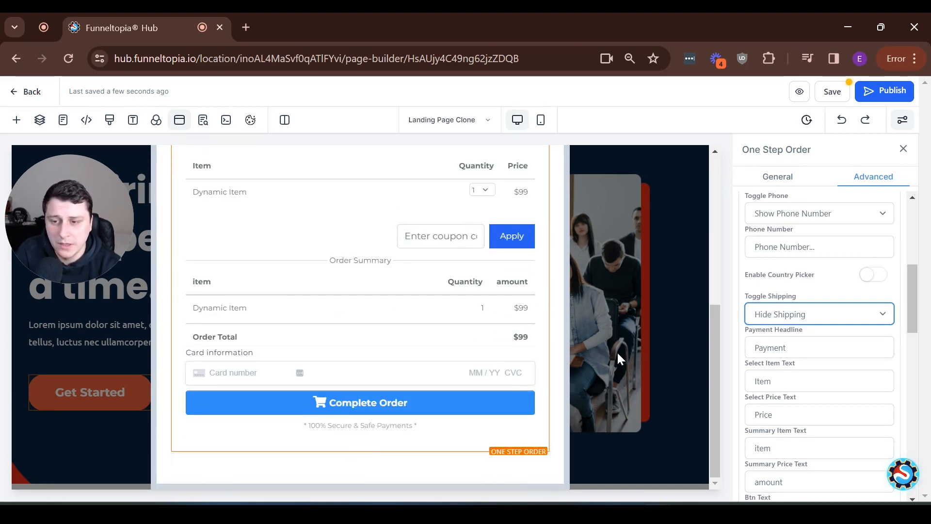
{"action": "scroll", "coordinate": [439, 350], "scroll_direction": "up", "scroll_amount": 4}
{"action": "scroll", "coordinate": [439, 350], "scroll_direction": "up", "scroll_amount": 3}
{"action": "scroll", "coordinate": [784, 354], "scroll_direction": "down", "scroll_amount": 5}
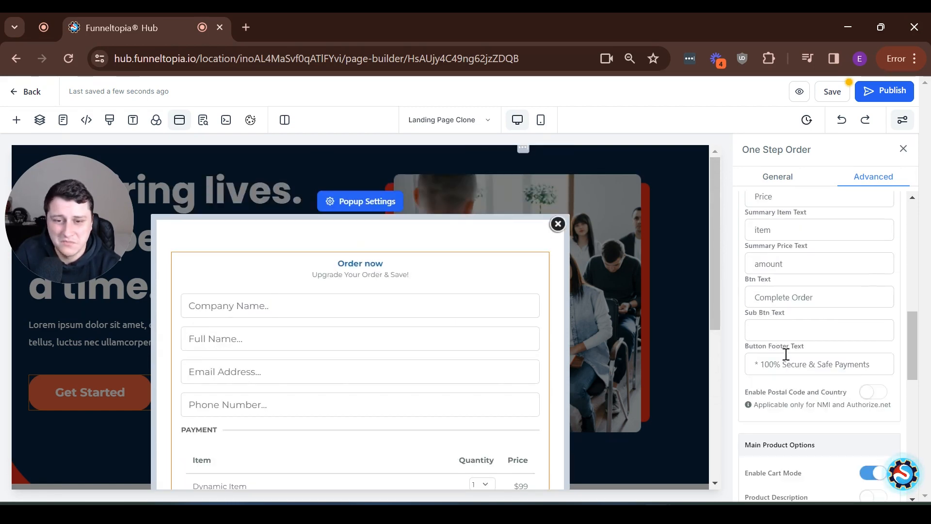
{"action": "scroll", "coordinate": [805, 388], "scroll_direction": "down", "scroll_amount": 7}
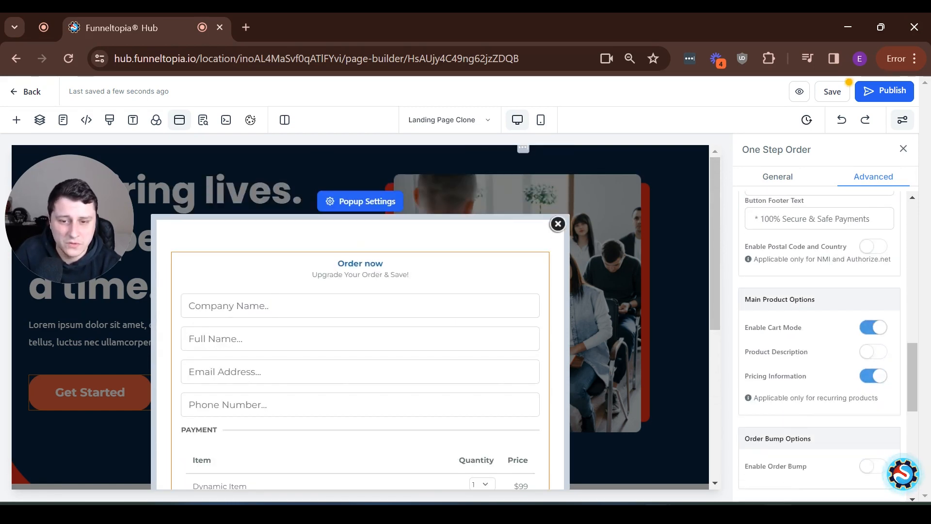
{"action": "scroll", "coordinate": [839, 416], "scroll_direction": "up", "scroll_amount": 10}
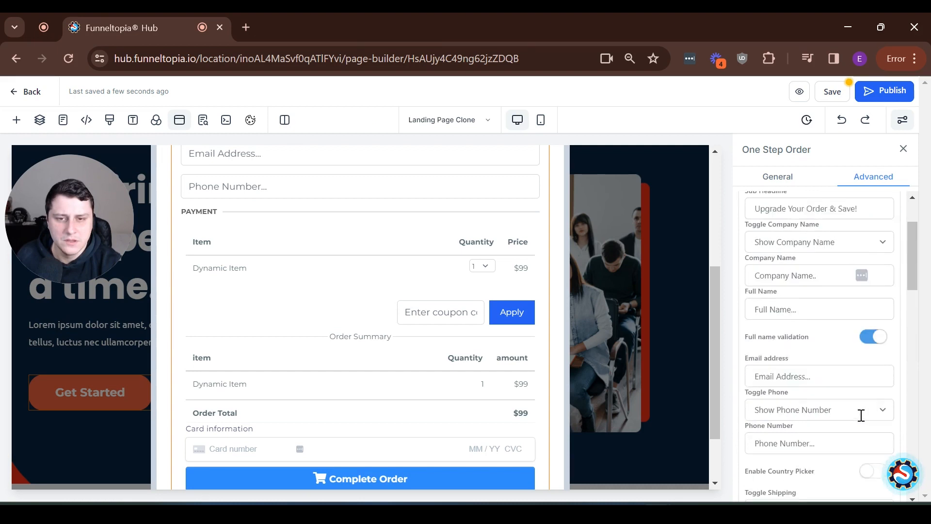
Start publishing the funnel page with goodcorgi.com as the domain
{"action": "left_click", "coordinate": [884, 91]}
{"action": "left_click", "coordinate": [420, 301]}
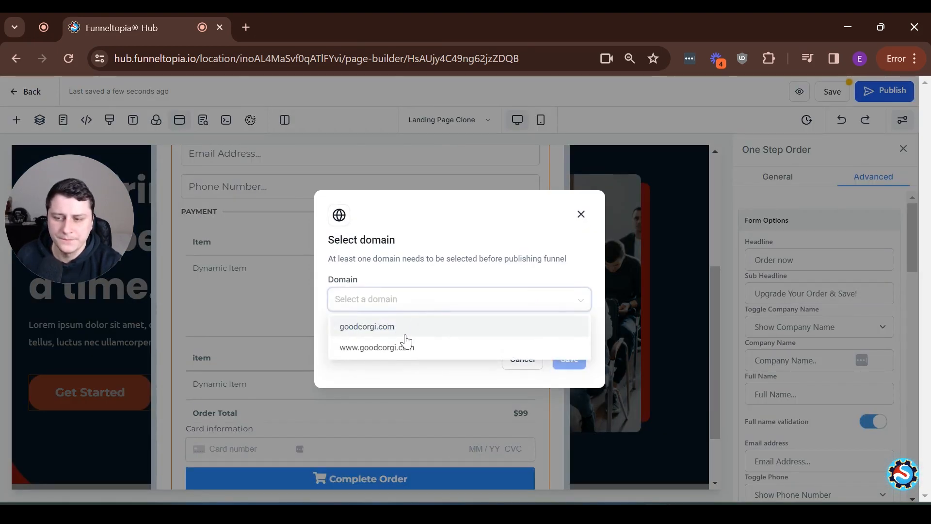
{"action": "left_click", "coordinate": [391, 327]}
Confirm publishing on goodcorgi.com, close SEO Meta Data, and undo a move of the hero image to the left column
{"action": "left_click", "coordinate": [567, 362]}
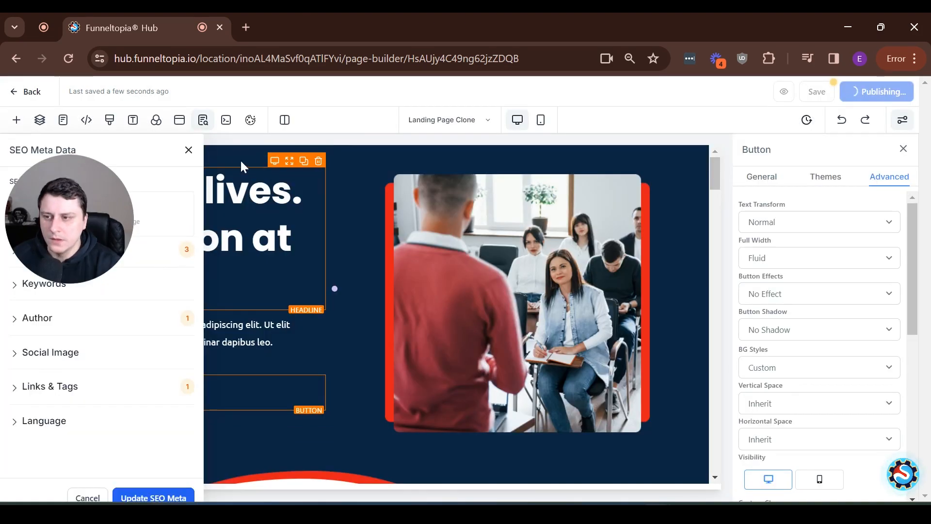
{"action": "left_click", "coordinate": [190, 150]}
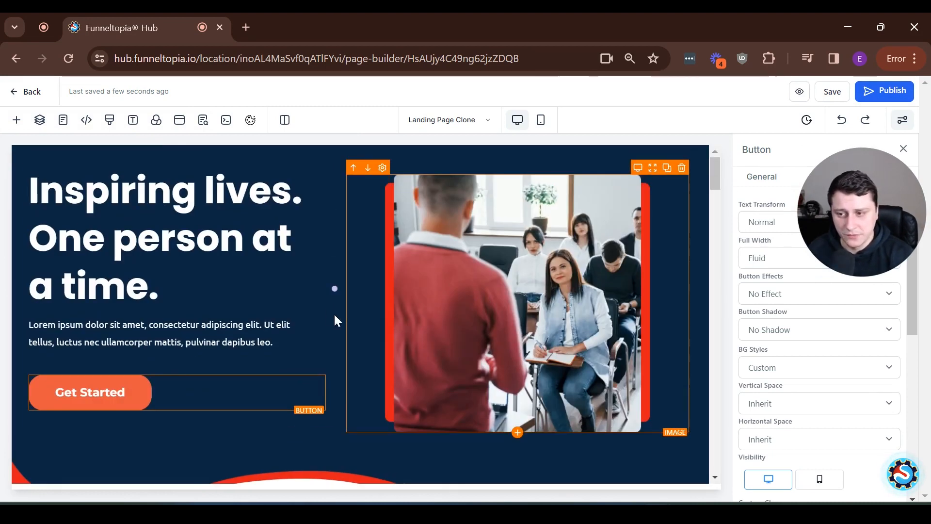
{"action": "left_click_drag", "start_coordinate": [654, 168], "coordinate": [289, 243]}
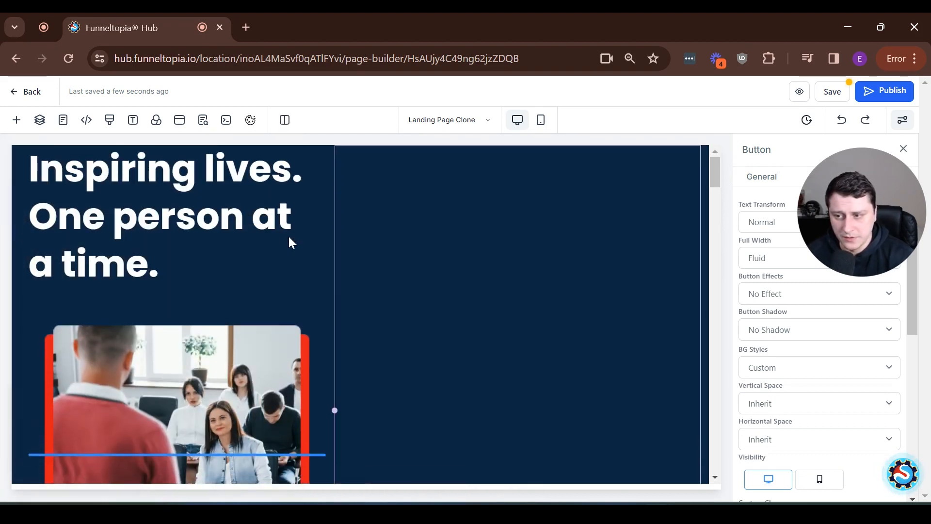
{"action": "left_click", "coordinate": [842, 122]}
Remove stray characters typed at the end of the 'Inspiring lives' headline
{"action": "left_click_drag", "start_coordinate": [160, 291], "coordinate": [95, 219]}
{"action": "left_click", "coordinate": [221, 233]}
{"action": "left_click", "coordinate": [235, 284]}
{"action": "type", "text": "sss"}
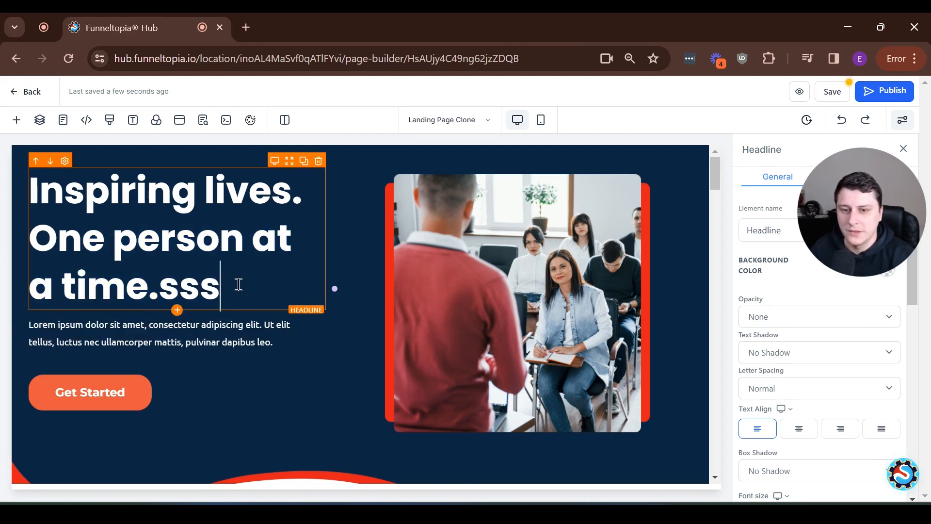
{"action": "scroll", "coordinate": [821, 342], "scroll_direction": "down", "scroll_amount": 8}
{"action": "scroll", "coordinate": [825, 342], "scroll_direction": "down", "scroll_amount": 2}
{"action": "scroll", "coordinate": [807, 328], "scroll_direction": "up", "scroll_amount": 10}
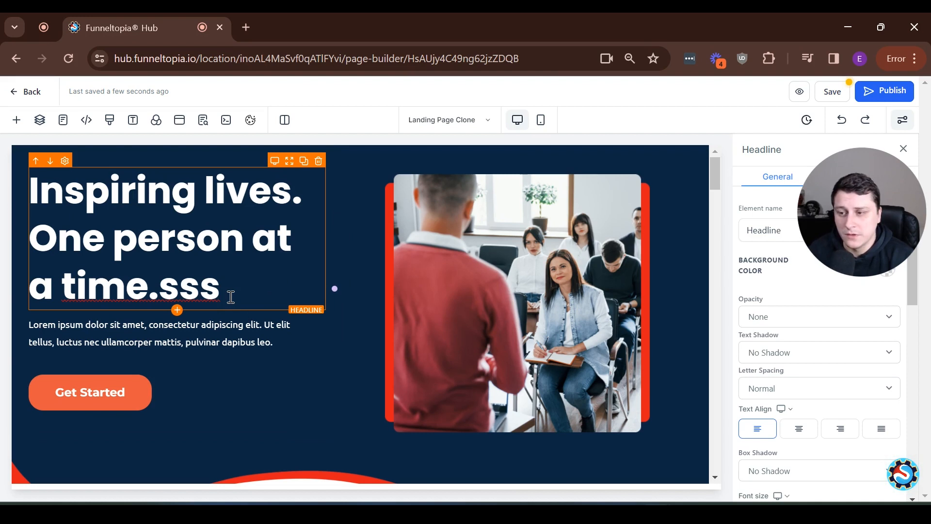
{"action": "key", "text": "BackSpace"}
{"action": "key", "text": "BackSpace"}
{"action": "key", "text": "BackSpace"}
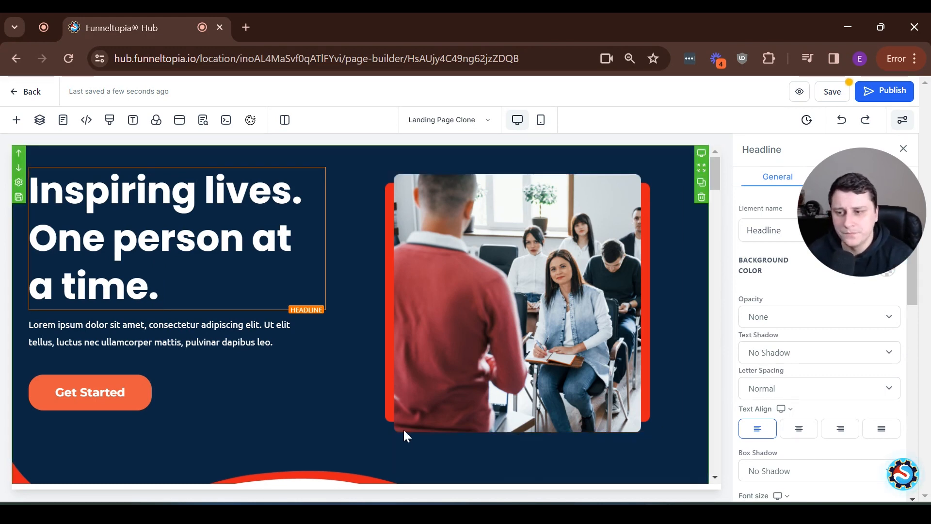
{"action": "left_click", "coordinate": [385, 436]}
{"action": "scroll", "coordinate": [384, 417], "scroll_direction": "down", "scroll_amount": 10}
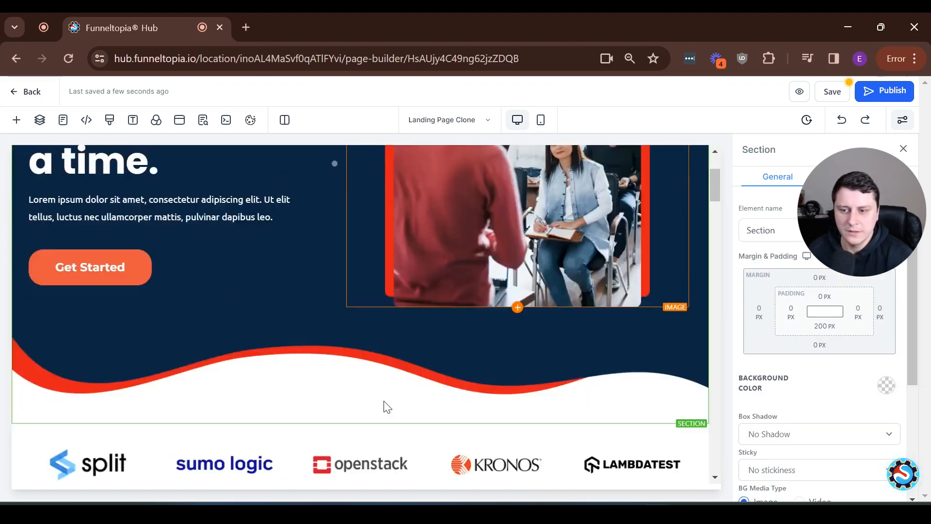
{"action": "scroll", "coordinate": [385, 392], "scroll_direction": "down", "scroll_amount": 5}
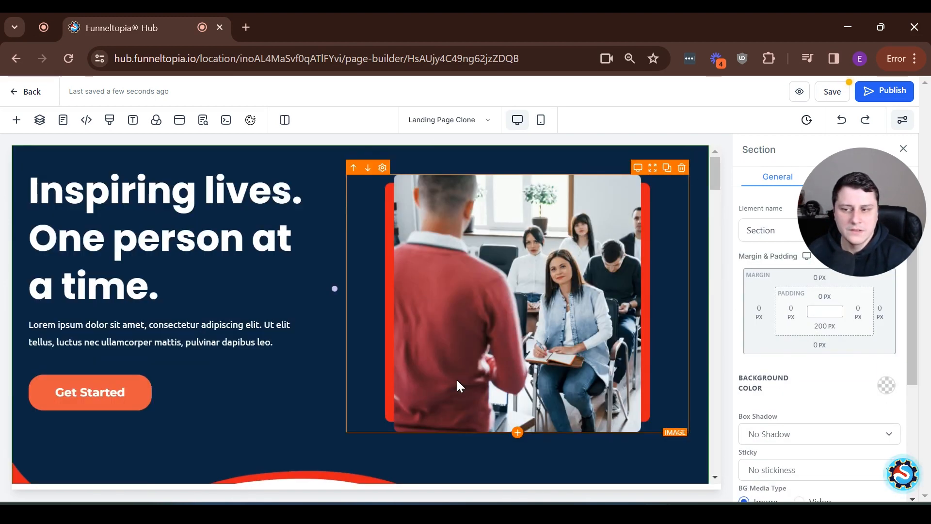
{"action": "scroll", "coordinate": [456, 381], "scroll_direction": "down", "scroll_amount": 6}
{"action": "scroll", "coordinate": [466, 367], "scroll_direction": "down", "scroll_amount": 3}
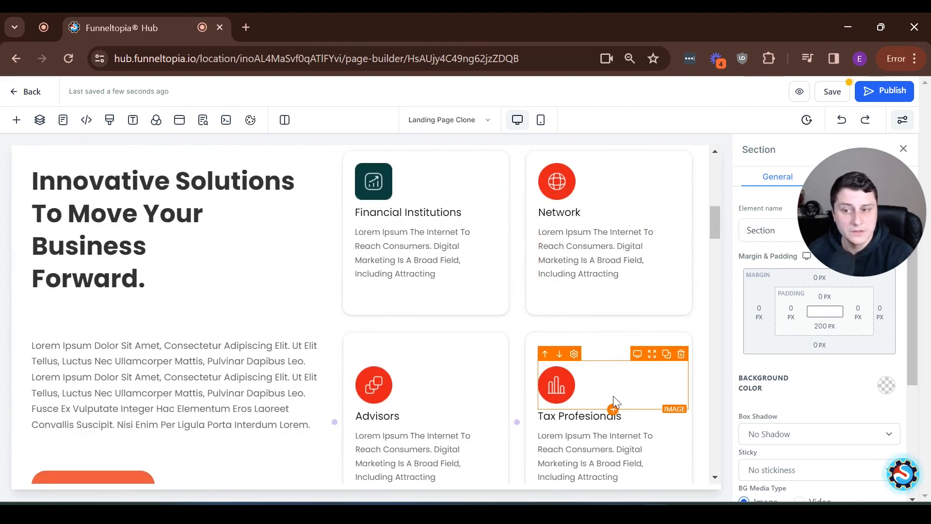
{"action": "scroll", "coordinate": [228, 272], "scroll_direction": "down", "scroll_amount": 2}
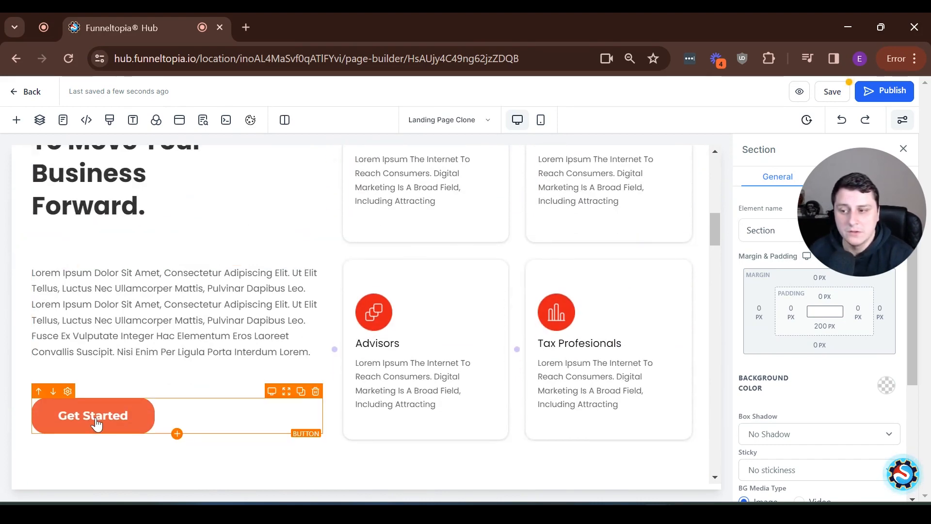
{"action": "scroll", "coordinate": [107, 422], "scroll_direction": "down", "scroll_amount": 5}
{"action": "scroll", "coordinate": [145, 410], "scroll_direction": "down", "scroll_amount": 3}
{"action": "scroll", "coordinate": [491, 394], "scroll_direction": "up", "scroll_amount": 15}
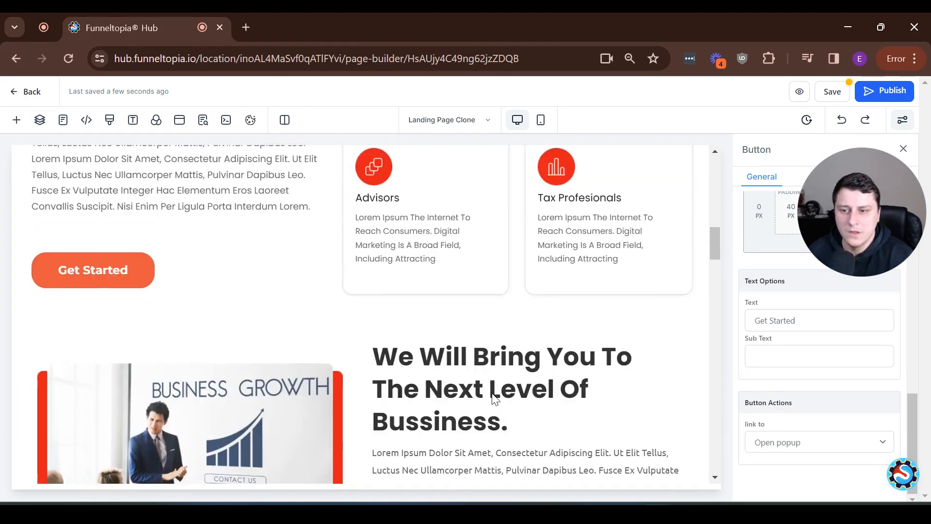
{"action": "scroll", "coordinate": [491, 400], "scroll_direction": "up", "scroll_amount": 1}
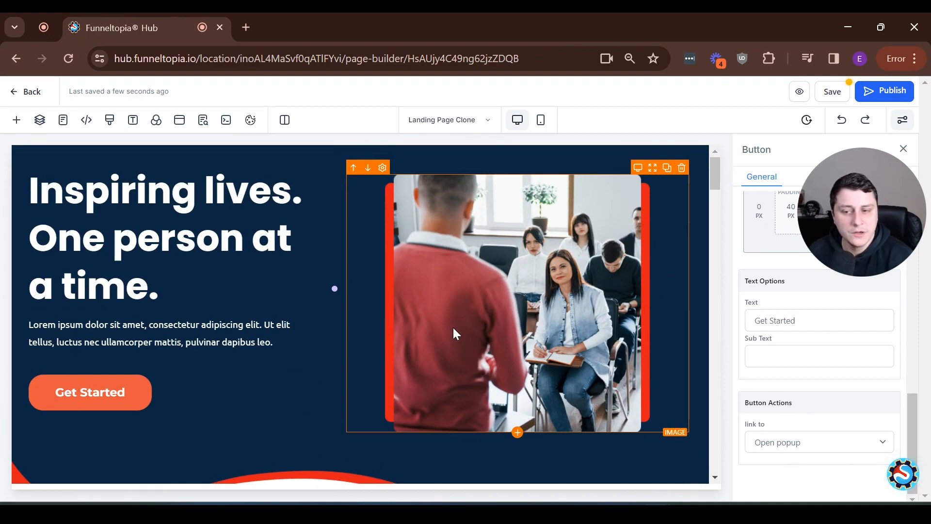
{"action": "scroll", "coordinate": [455, 333], "scroll_direction": "down", "scroll_amount": 18}
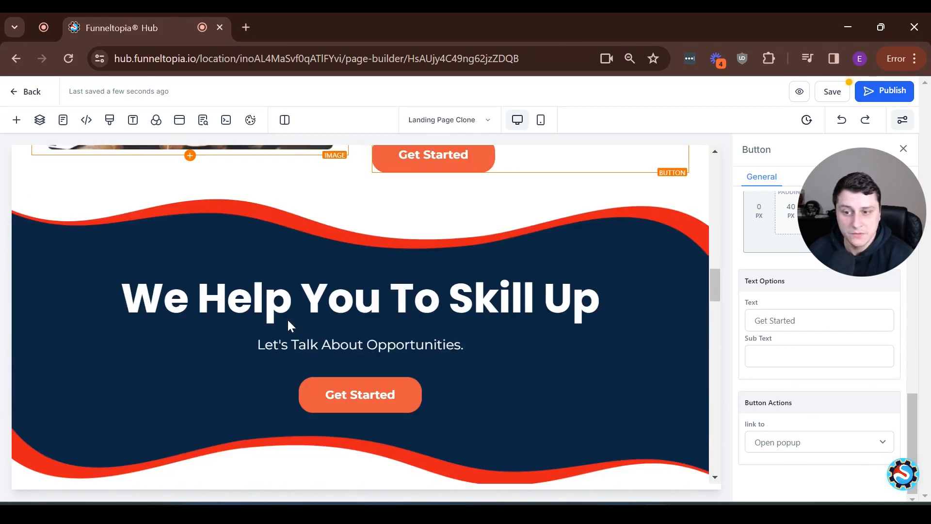
{"action": "scroll", "coordinate": [289, 326], "scroll_direction": "down", "scroll_amount": 2}
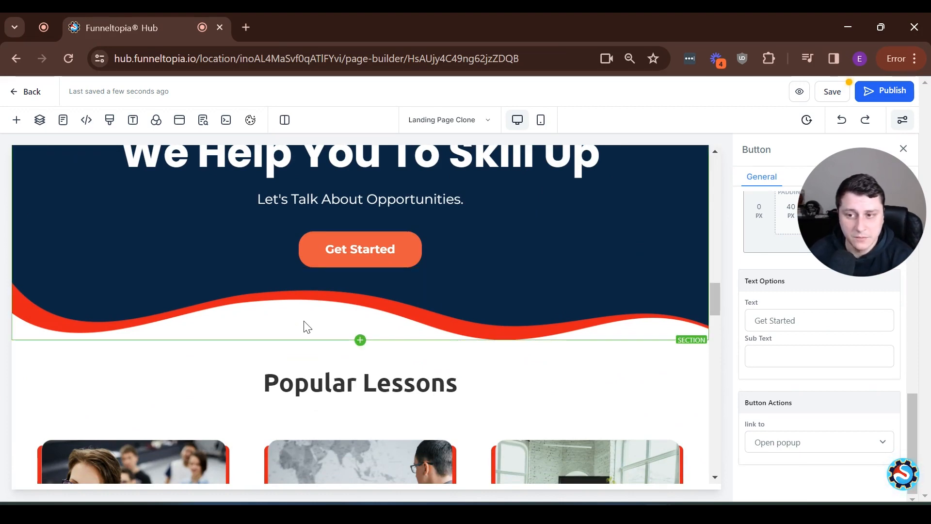
{"action": "scroll", "coordinate": [519, 280], "scroll_direction": "up", "scroll_amount": 3}
{"action": "scroll", "coordinate": [389, 348], "scroll_direction": "down", "scroll_amount": 2}
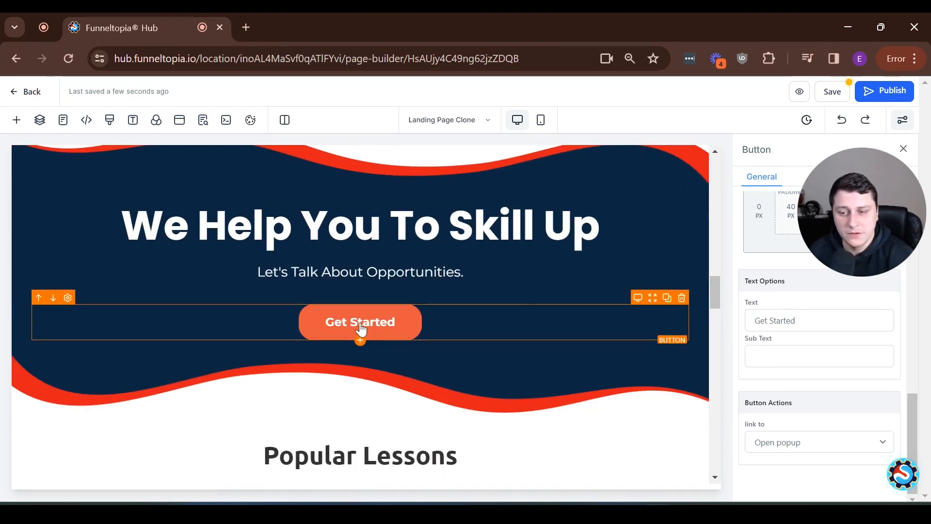
{"action": "left_click", "coordinate": [791, 453]}
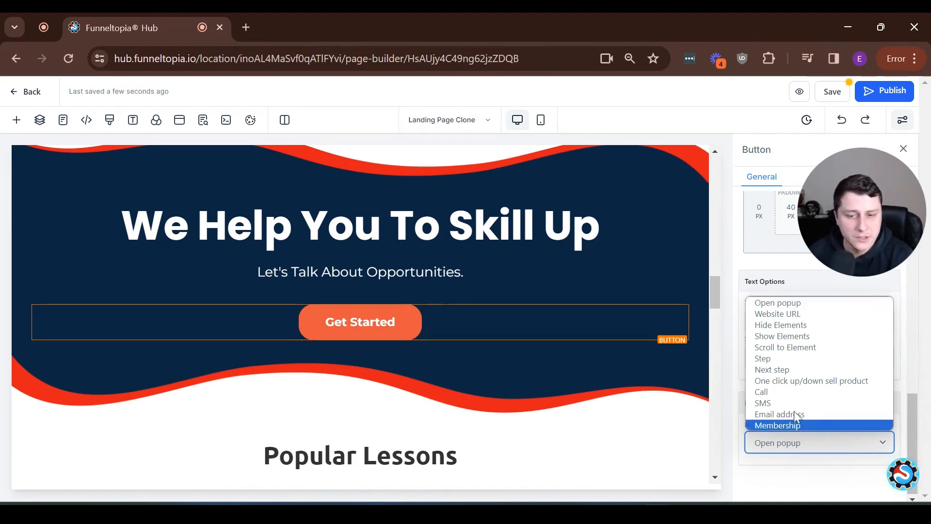
{"action": "left_click", "coordinate": [822, 346]}
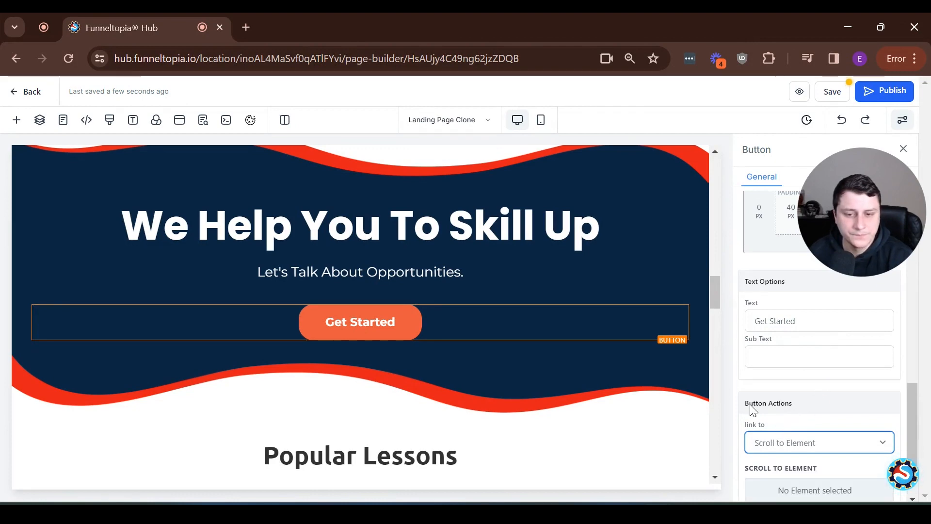
{"action": "scroll", "coordinate": [756, 422], "scroll_direction": "down", "scroll_amount": 1}
{"action": "left_click", "coordinate": [784, 438]}
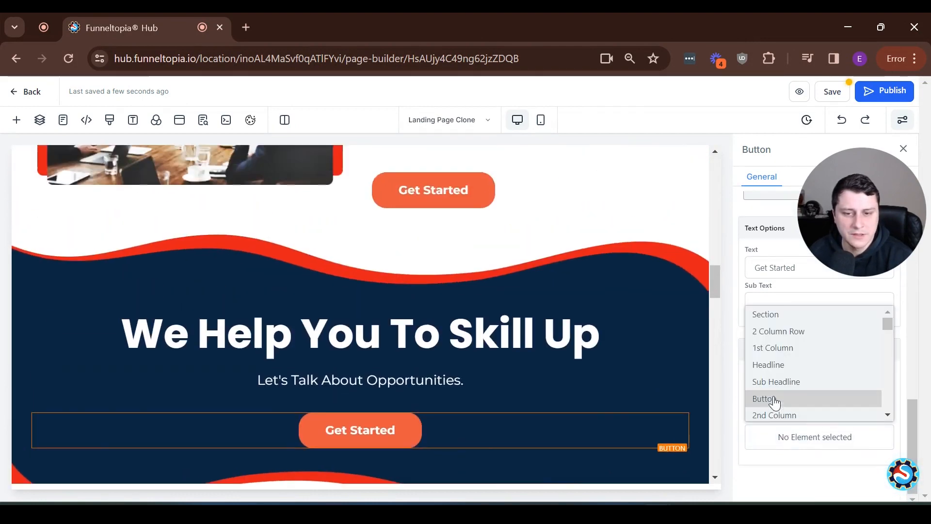
{"action": "scroll", "coordinate": [779, 330], "scroll_direction": "up", "scroll_amount": 1}
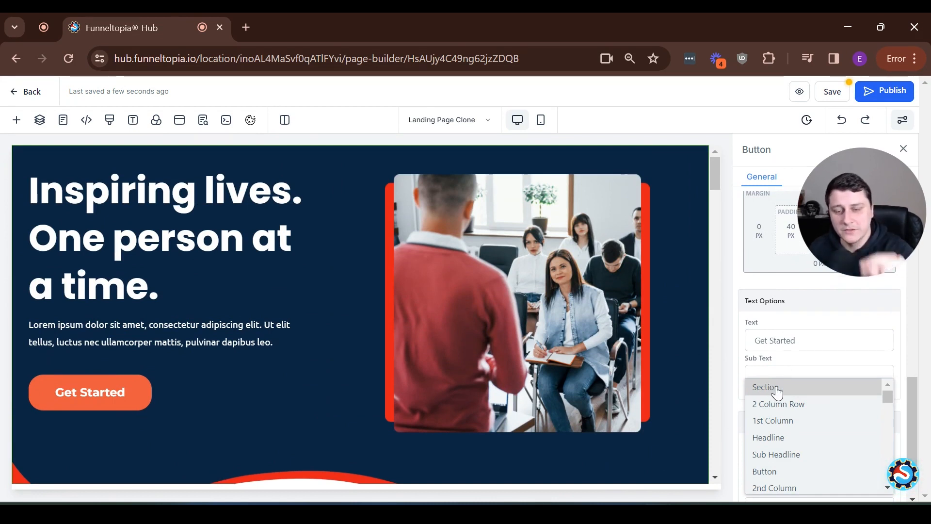
{"action": "left_click", "coordinate": [739, 379]}
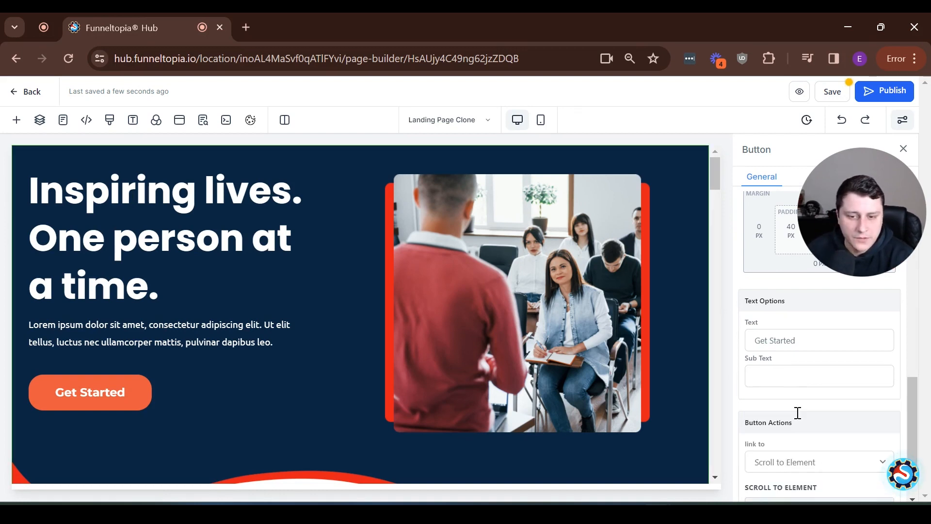
{"action": "scroll", "coordinate": [796, 411], "scroll_direction": "down", "scroll_amount": 2}
{"action": "left_click", "coordinate": [773, 389]}
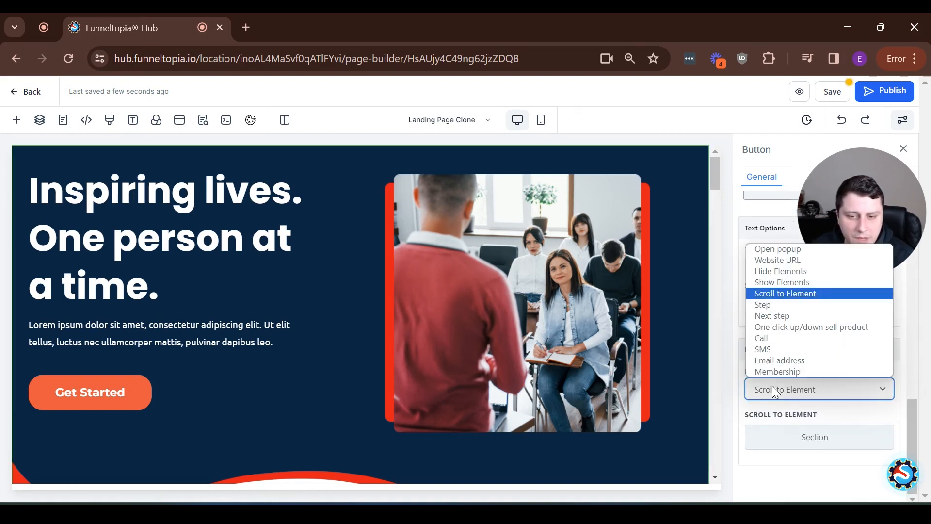
{"action": "left_click", "coordinate": [771, 249]}
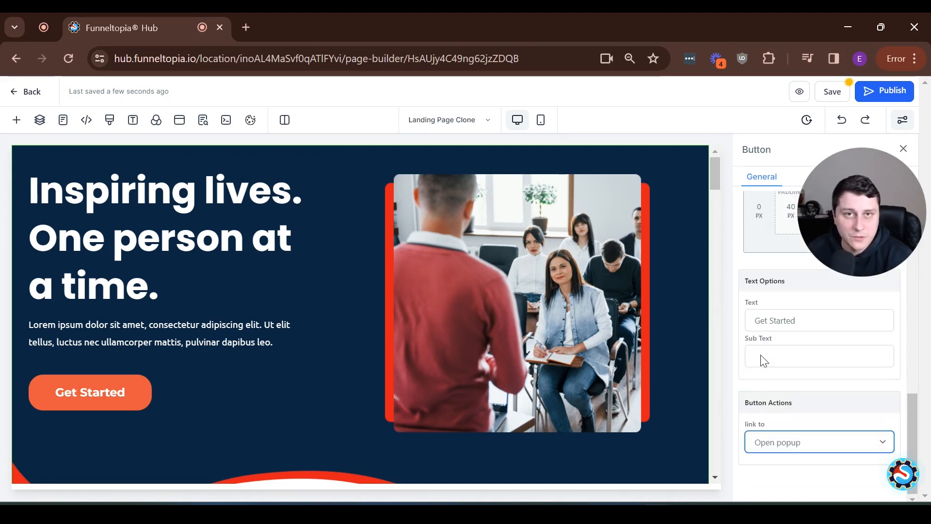
{"action": "scroll", "coordinate": [703, 391], "scroll_direction": "down", "scroll_amount": 10}
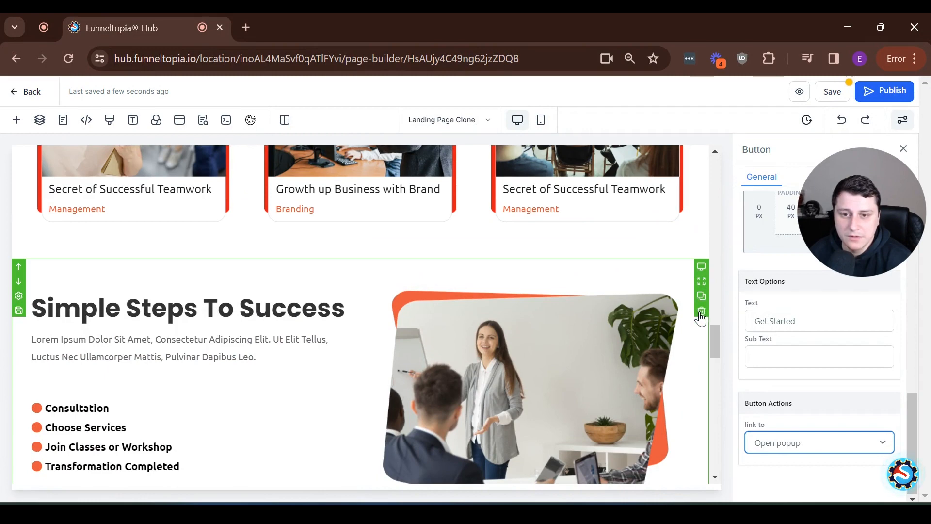
Review the Landing Page Clone from top to bottom, then republish it
{"action": "scroll", "coordinate": [213, 345], "scroll_direction": "down", "scroll_amount": 3}
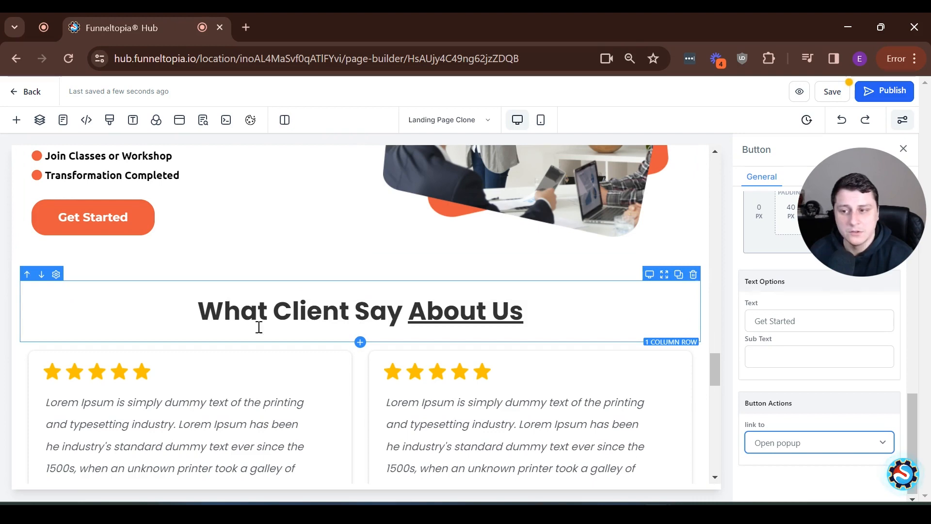
{"action": "scroll", "coordinate": [376, 328], "scroll_direction": "down", "scroll_amount": 15}
{"action": "scroll", "coordinate": [403, 357], "scroll_direction": "up", "scroll_amount": 5}
{"action": "scroll", "coordinate": [402, 363], "scroll_direction": "up", "scroll_amount": 15}
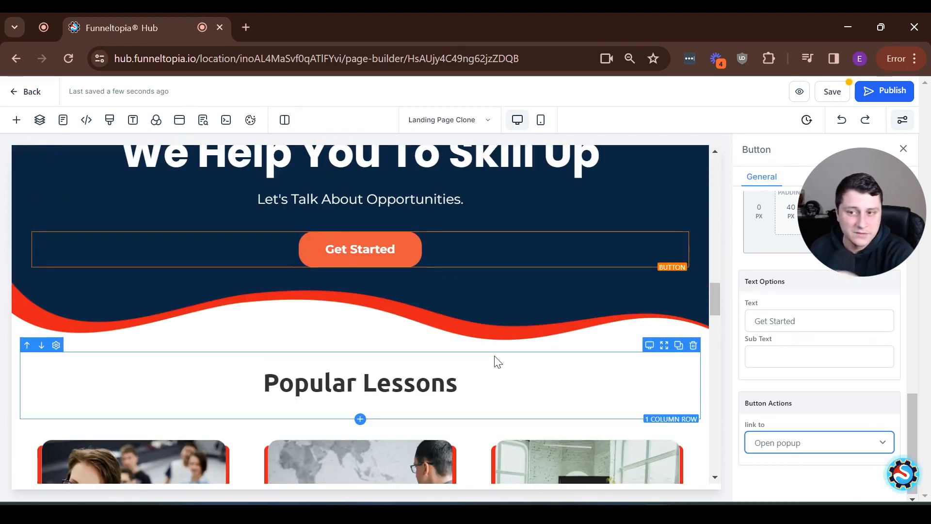
{"action": "scroll", "coordinate": [497, 362], "scroll_direction": "down", "scroll_amount": 15}
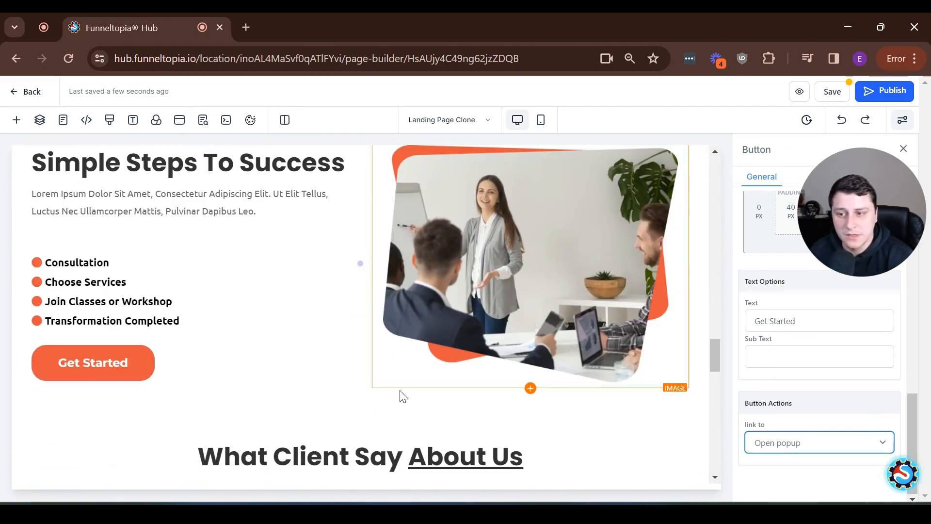
{"action": "scroll", "coordinate": [412, 333], "scroll_direction": "down", "scroll_amount": 5}
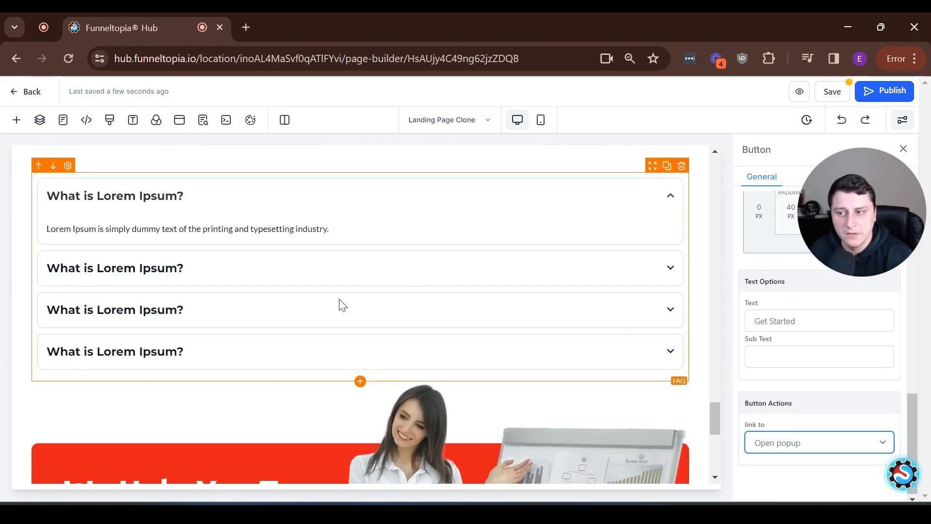
{"action": "scroll", "coordinate": [449, 251], "scroll_direction": "up", "scroll_amount": 20}
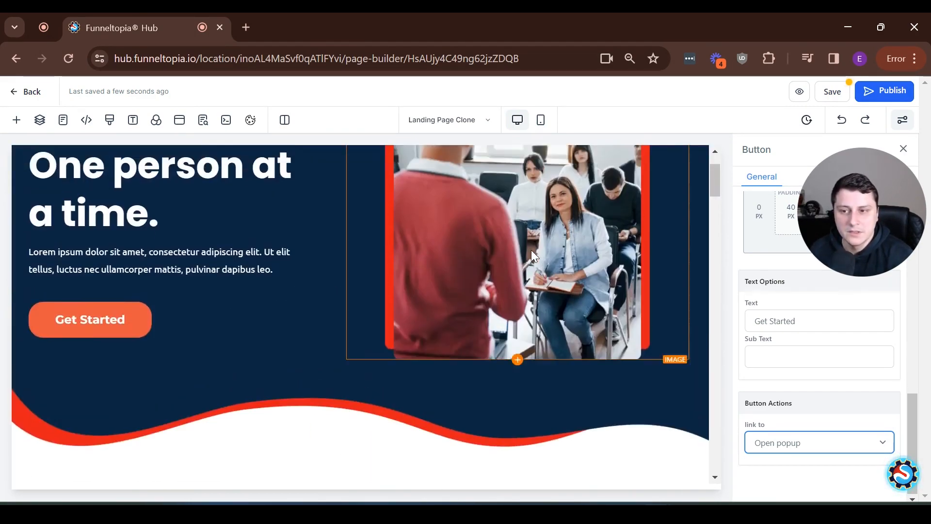
{"action": "scroll", "coordinate": [382, 248], "scroll_direction": "down", "scroll_amount": 7}
{"action": "scroll", "coordinate": [476, 251], "scroll_direction": "up", "scroll_amount": 2}
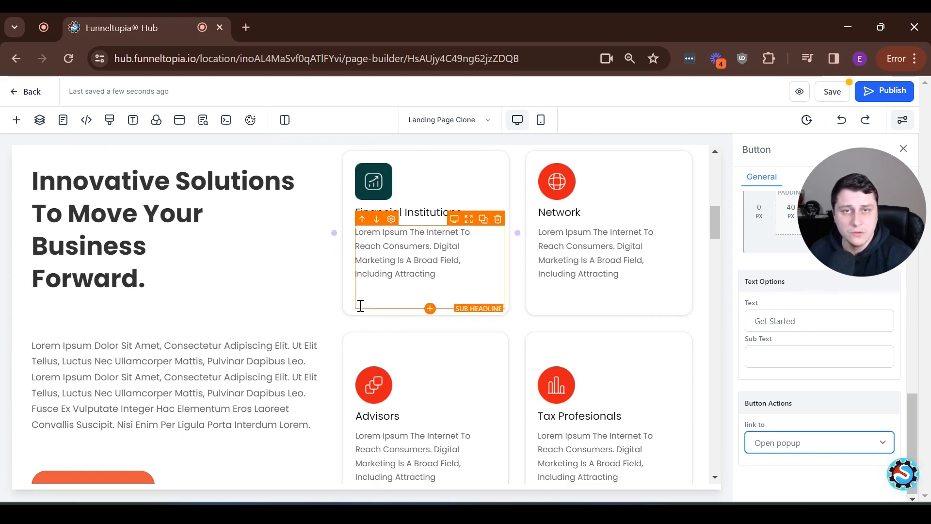
{"action": "scroll", "coordinate": [433, 309], "scroll_direction": "up", "scroll_amount": 10}
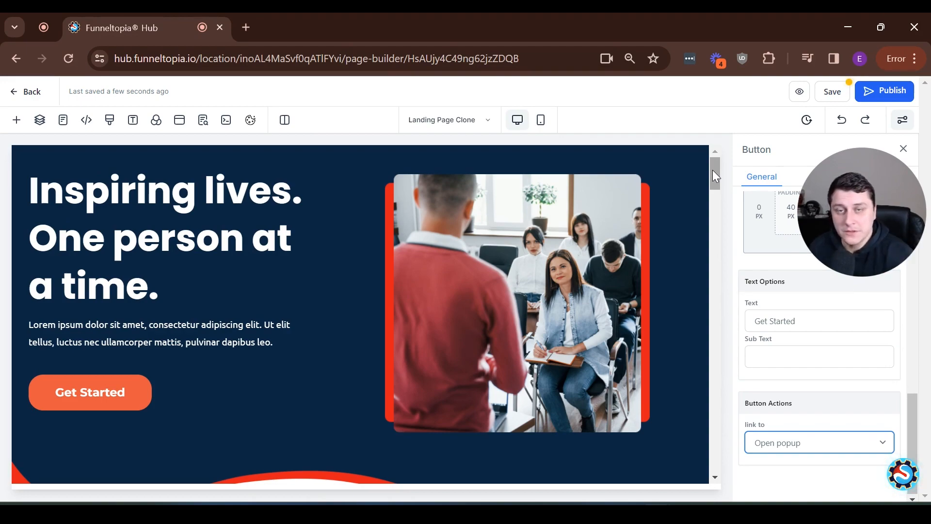
{"action": "left_click_drag", "start_coordinate": [715, 169], "coordinate": [711, 290]}
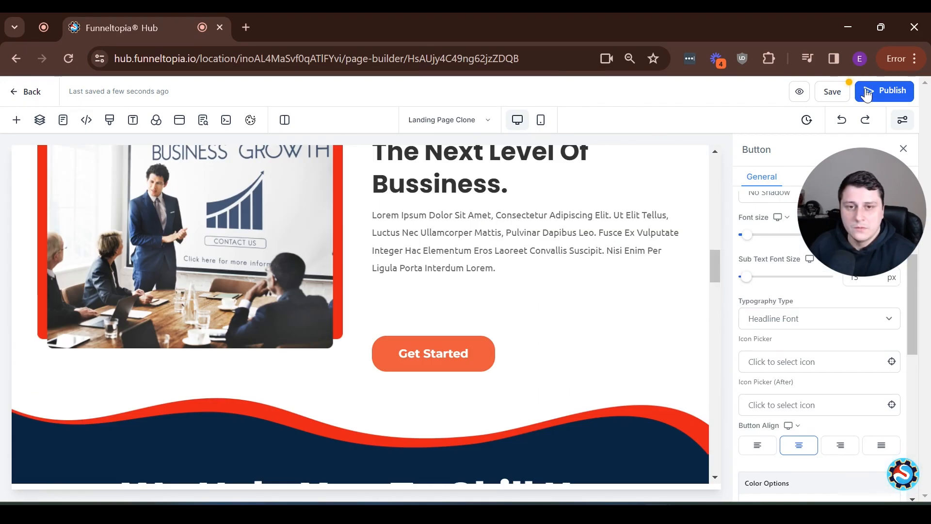
{"action": "left_click", "coordinate": [867, 95]}
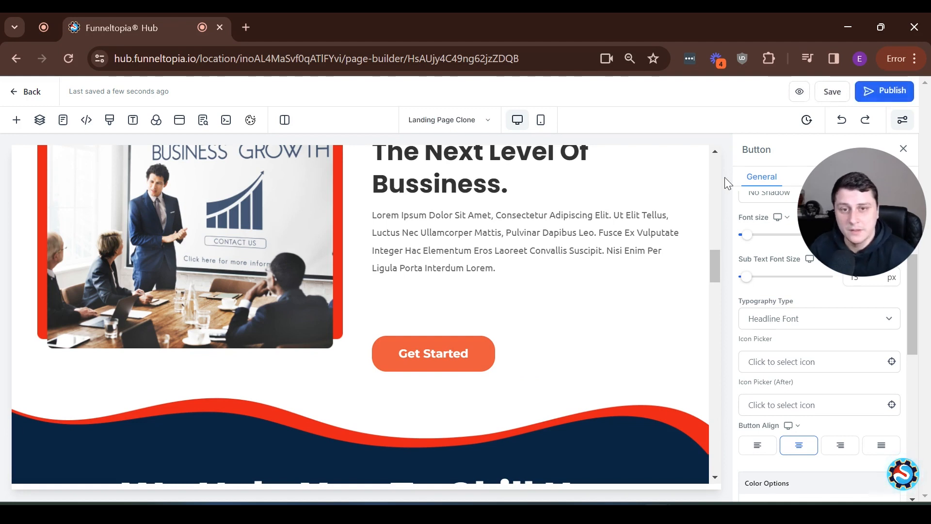
Add the Corgi command 4 week challenge product to the Landing Page step
{"action": "left_click", "coordinate": [32, 93]}
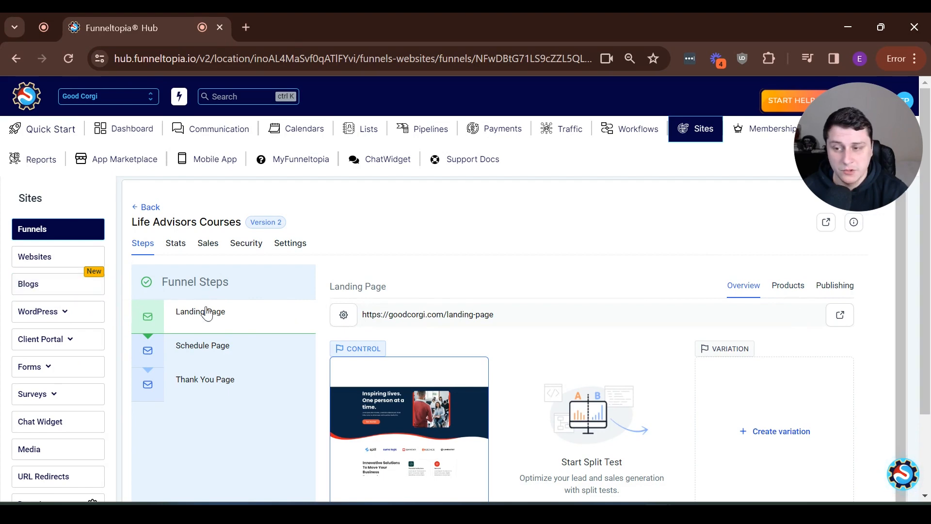
{"action": "left_click", "coordinate": [796, 290]}
{"action": "left_click", "coordinate": [843, 350]}
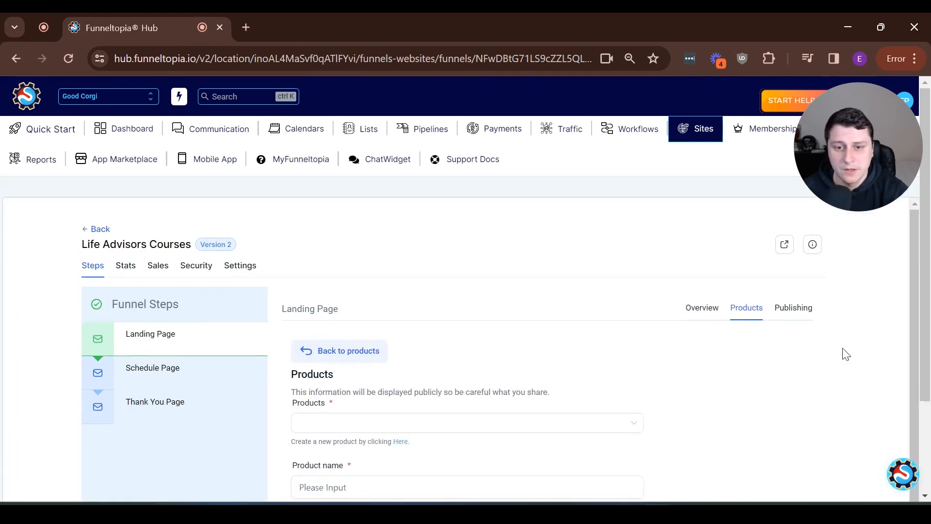
{"action": "scroll", "coordinate": [847, 354], "scroll_direction": "down", "scroll_amount": 2}
{"action": "left_click", "coordinate": [373, 322]}
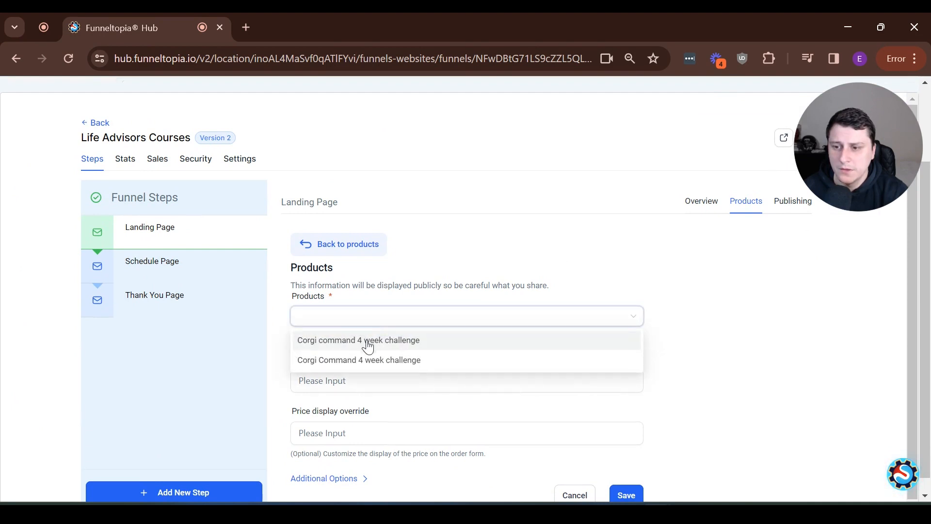
{"action": "left_click", "coordinate": [369, 350]}
Choose its one-time $97 USD price, review the additional options, and save
{"action": "scroll", "coordinate": [322, 326], "scroll_direction": "down", "scroll_amount": 2}
{"action": "left_click", "coordinate": [318, 312]}
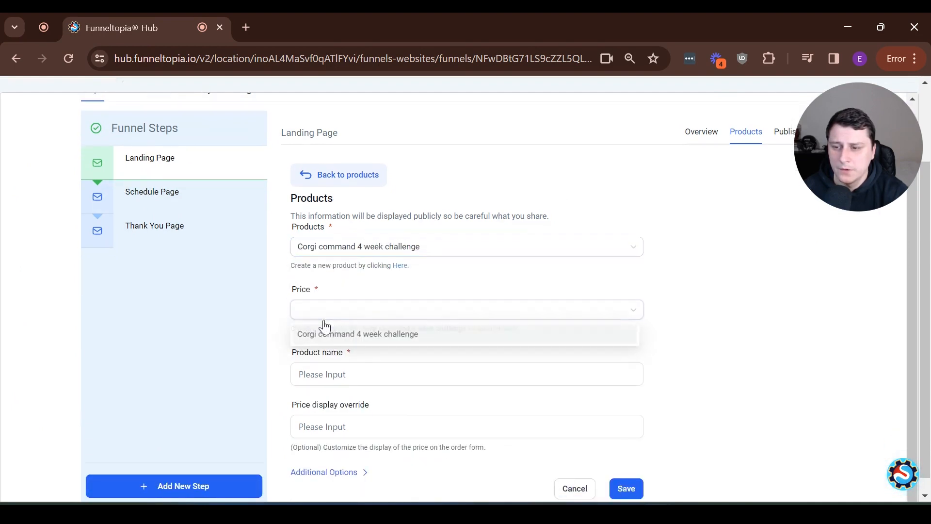
{"action": "left_click", "coordinate": [341, 342]}
{"action": "scroll", "coordinate": [365, 362], "scroll_direction": "down", "scroll_amount": 1}
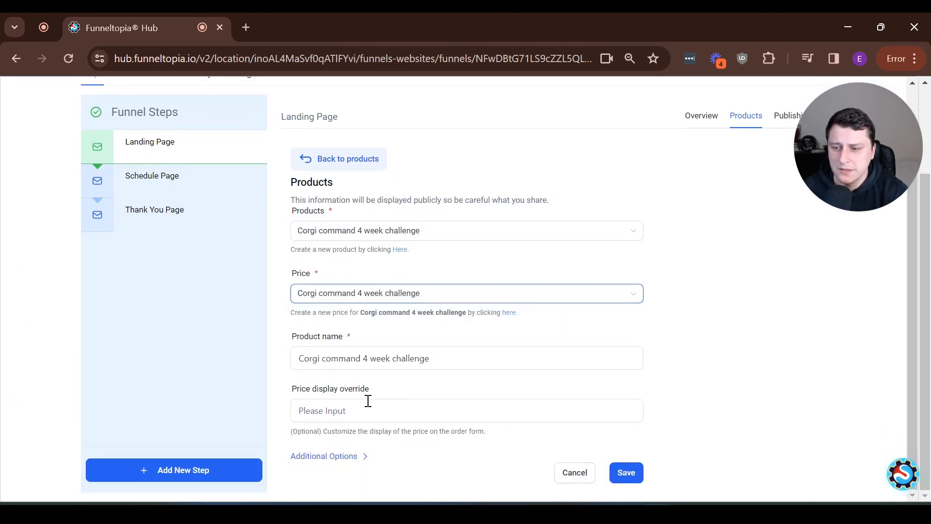
{"action": "left_click", "coordinate": [421, 456]}
{"action": "scroll", "coordinate": [421, 338], "scroll_direction": "down", "scroll_amount": 2}
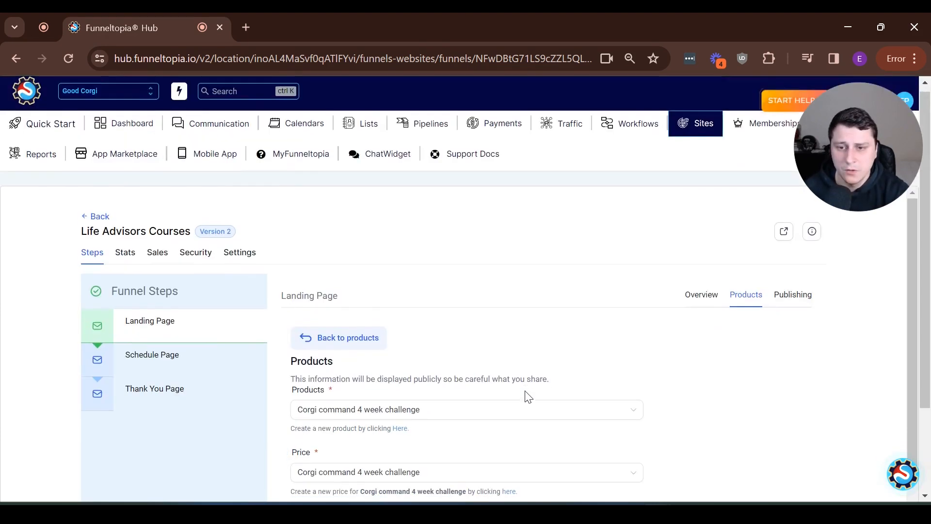
{"action": "scroll", "coordinate": [574, 428], "scroll_direction": "down", "scroll_amount": 10}
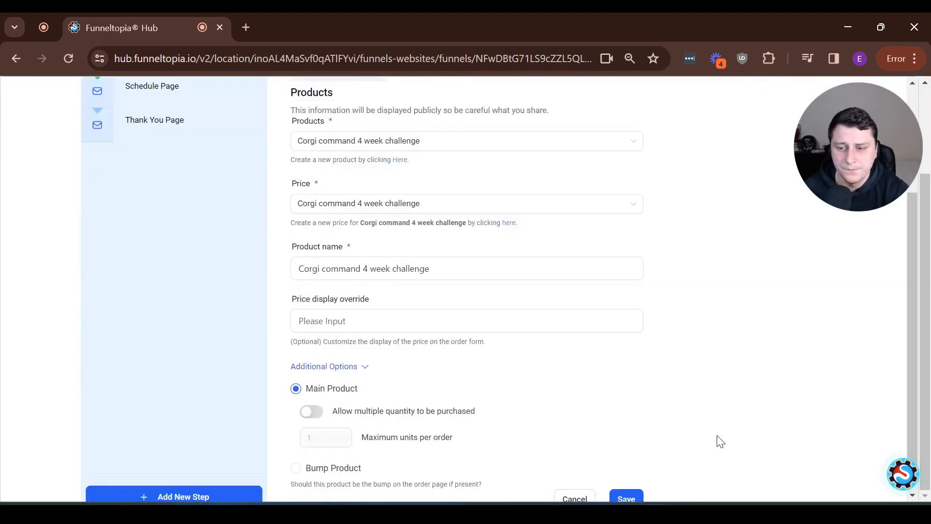
{"action": "left_click", "coordinate": [626, 473]}
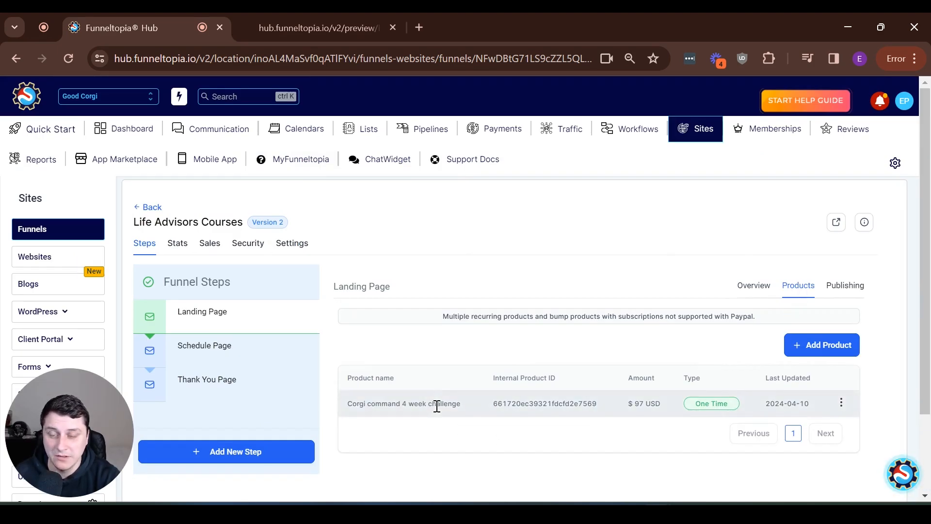
Open the live goodcorgi.com landing page in a new tab and close the leftover preview tab
{"action": "left_click", "coordinate": [746, 294]}
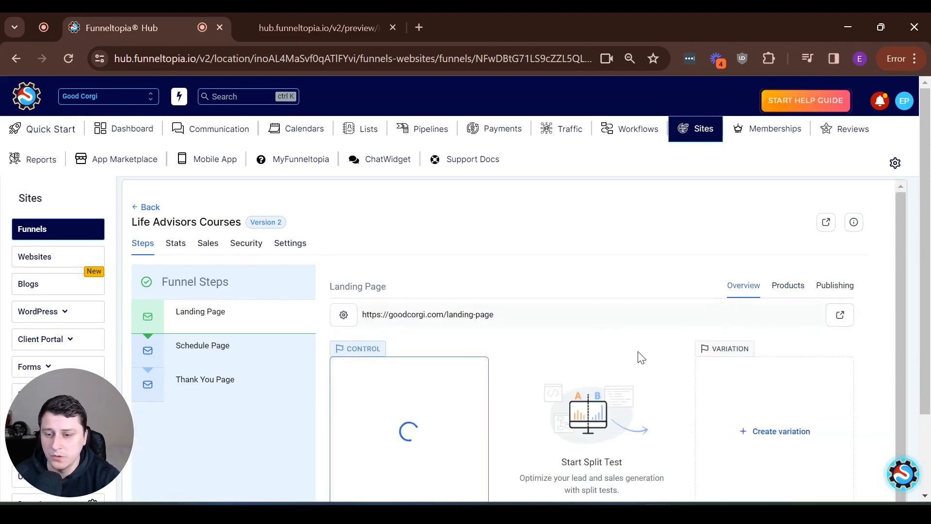
{"action": "scroll", "coordinate": [447, 356], "scroll_direction": "down", "scroll_amount": 1}
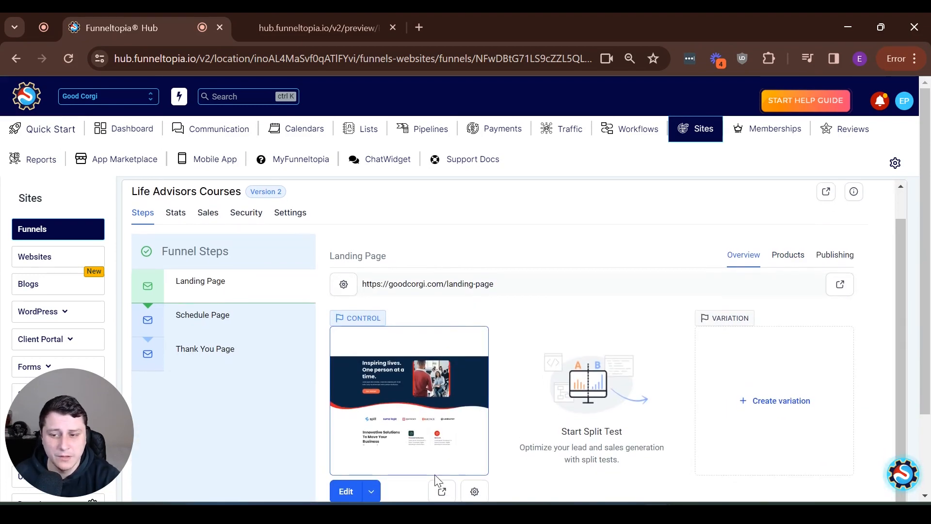
{"action": "left_click", "coordinate": [442, 493]}
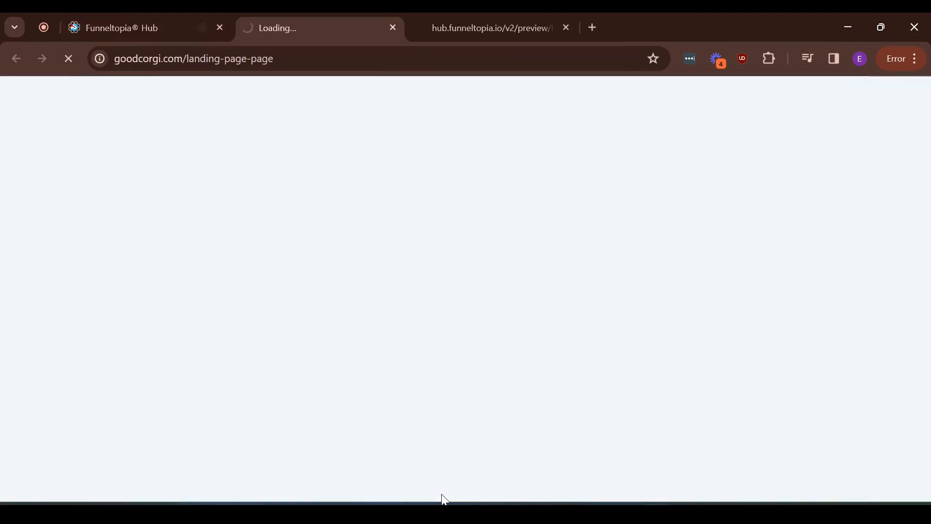
{"action": "middle_click", "coordinate": [523, 37]}
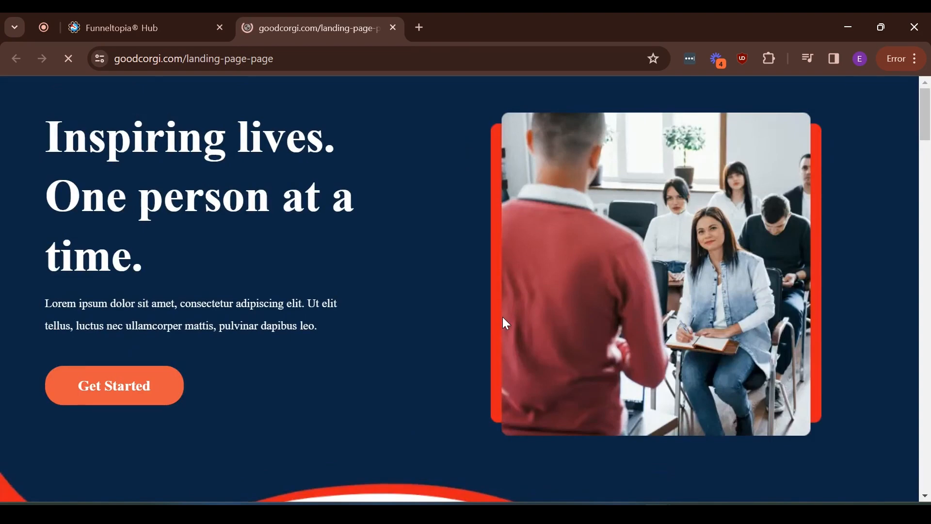
{"action": "scroll", "coordinate": [415, 393], "scroll_direction": "down", "scroll_amount": 4}
{"action": "scroll", "coordinate": [388, 422], "scroll_direction": "down", "scroll_amount": 5}
{"action": "scroll", "coordinate": [364, 451], "scroll_direction": "up", "scroll_amount": 10}
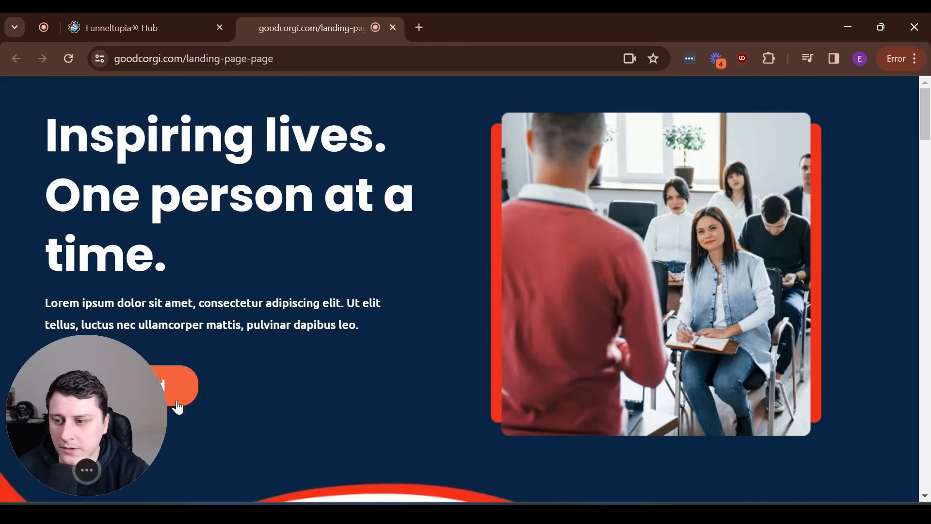
Open the Order now popup and verify the Corgi command challenge is listed at $97.00
{"action": "left_click", "coordinate": [180, 384]}
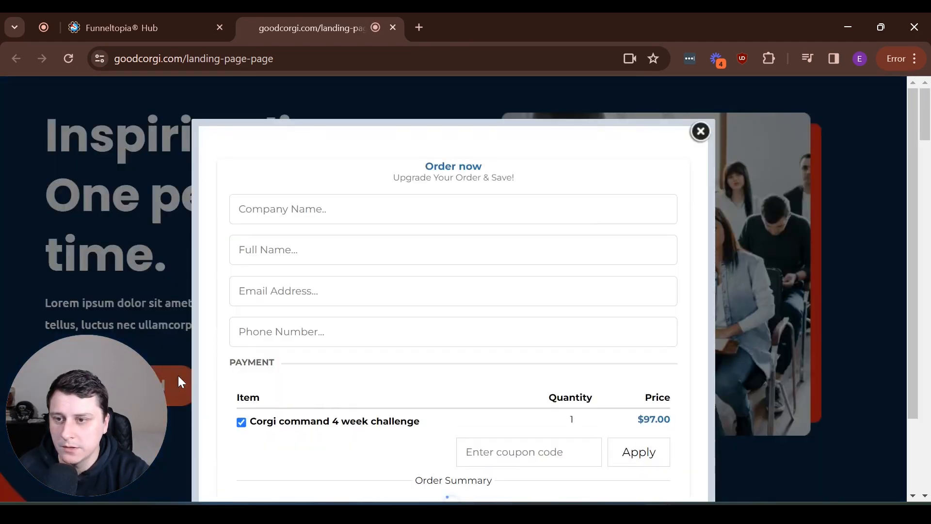
{"action": "scroll", "coordinate": [499, 278], "scroll_direction": "down", "scroll_amount": 2}
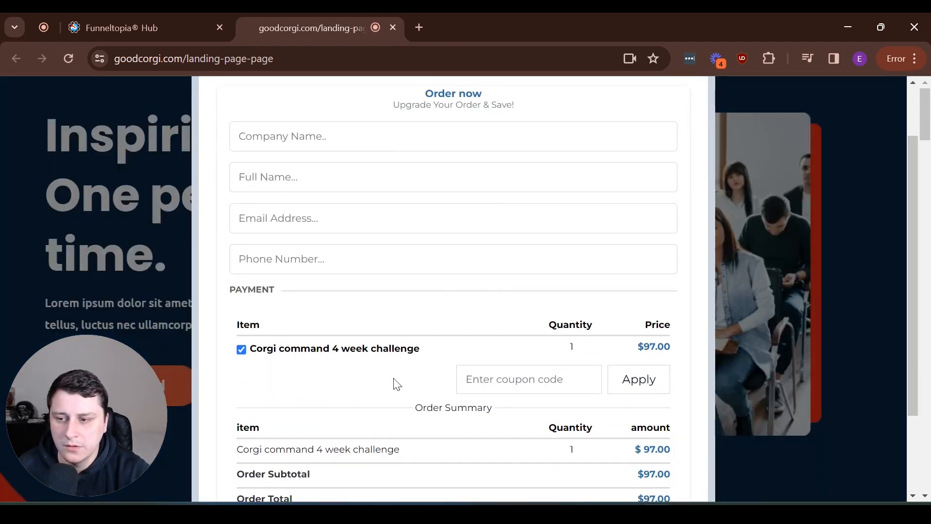
{"action": "left_click_drag", "start_coordinate": [273, 348], "coordinate": [478, 350]}
{"action": "left_click", "coordinate": [584, 350]}
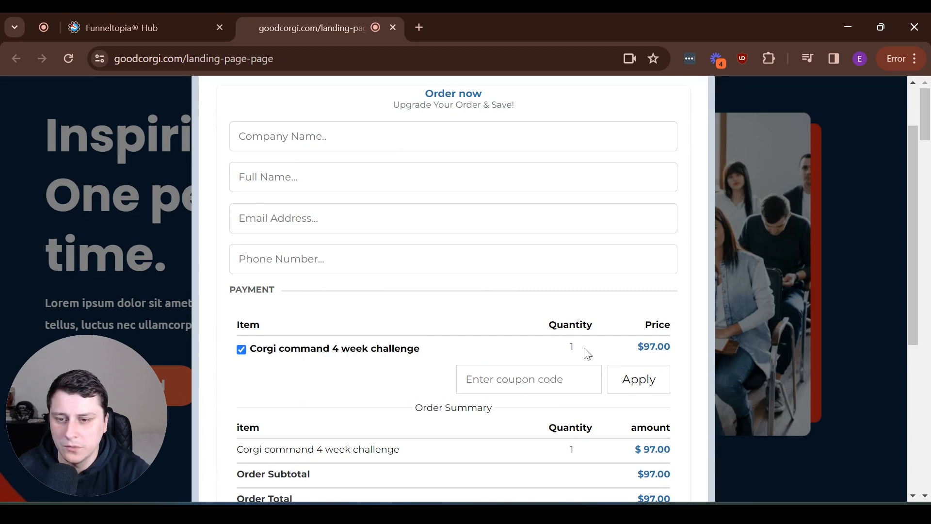
{"action": "double_click", "coordinate": [651, 349]}
{"action": "left_click", "coordinate": [682, 357]}
{"action": "scroll", "coordinate": [684, 358], "scroll_direction": "down", "scroll_amount": 5}
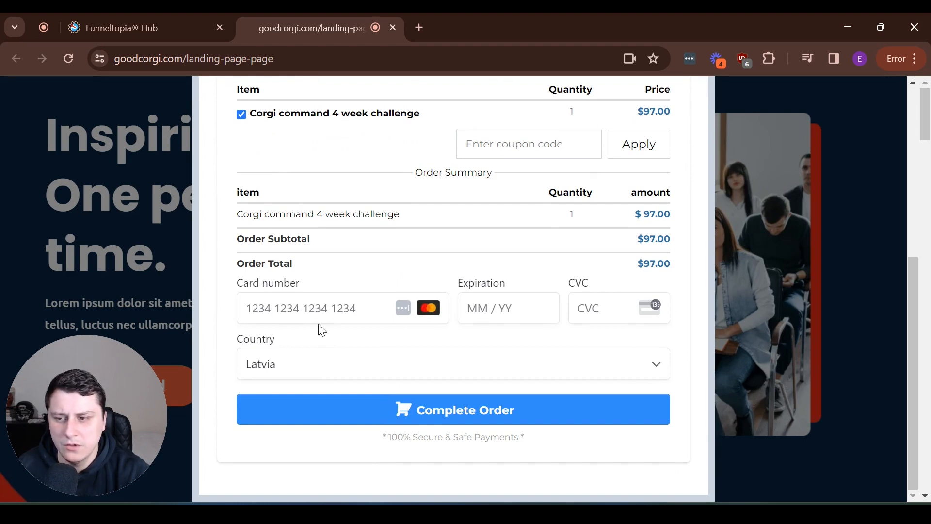
{"action": "scroll", "coordinate": [321, 328], "scroll_direction": "up", "scroll_amount": 5}
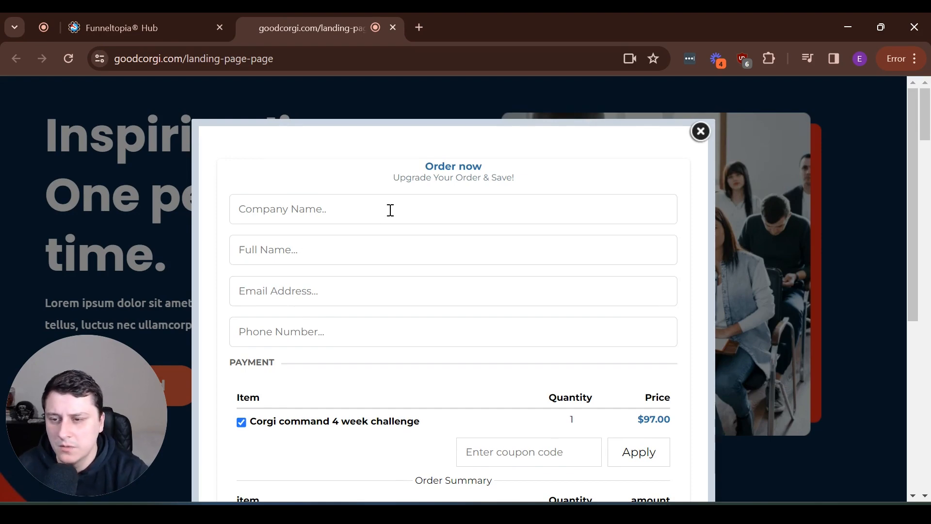
{"action": "scroll", "coordinate": [667, 293], "scroll_direction": "down", "scroll_amount": 5}
{"action": "scroll", "coordinate": [672, 295], "scroll_direction": "up", "scroll_amount": 5}
Confirm three more Get Started buttons each open the order popup, closing it every time
{"action": "left_click", "coordinate": [702, 135]}
{"action": "scroll", "coordinate": [304, 361], "scroll_direction": "down", "scroll_amount": 15}
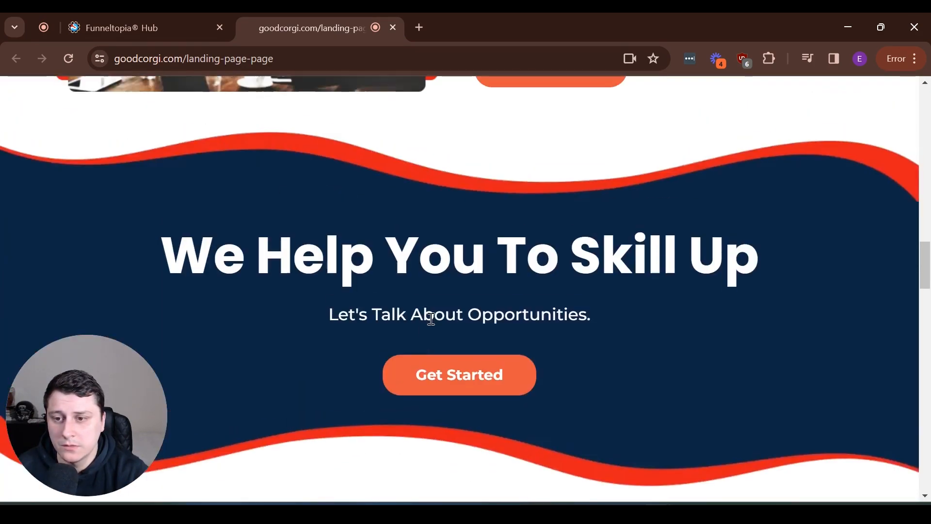
{"action": "left_click", "coordinate": [449, 374]}
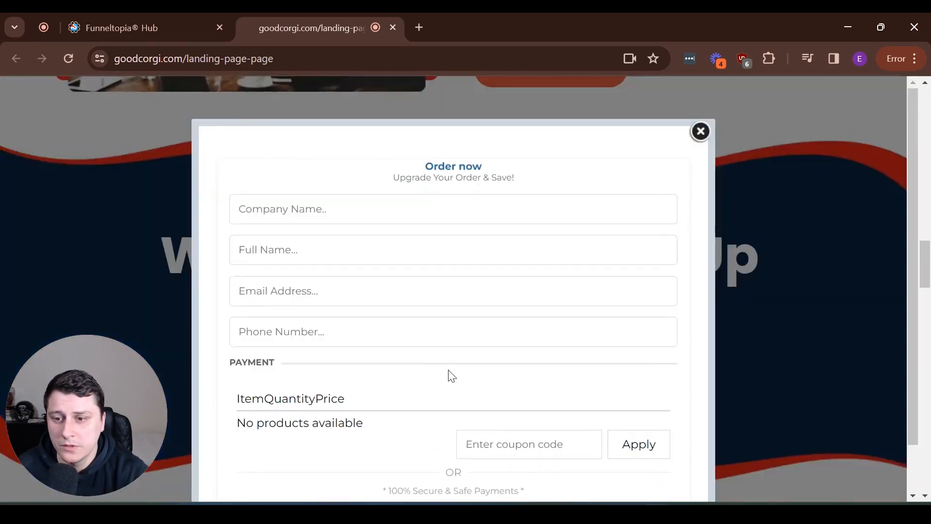
{"action": "left_click", "coordinate": [700, 132]}
{"action": "scroll", "coordinate": [694, 188], "scroll_direction": "up", "scroll_amount": 3}
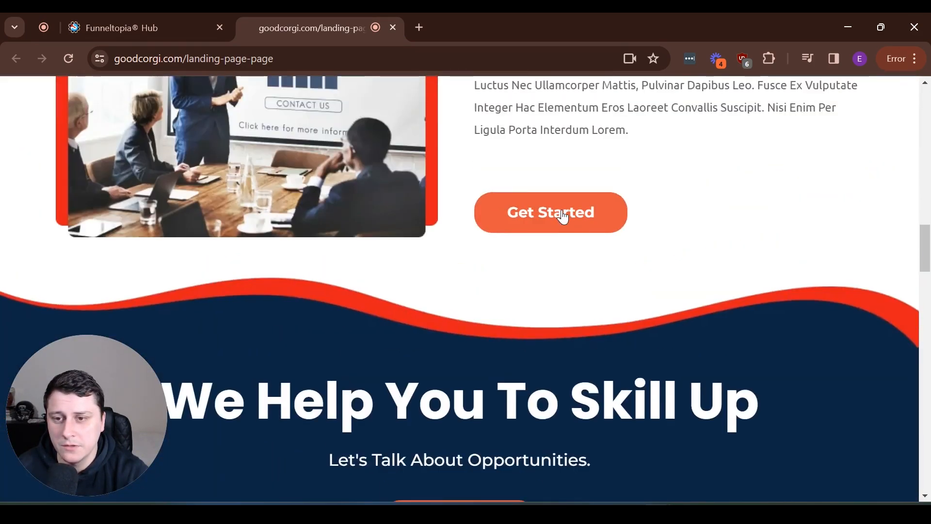
{"action": "left_click", "coordinate": [551, 212]}
{"action": "left_click", "coordinate": [699, 131]}
{"action": "scroll", "coordinate": [634, 308], "scroll_direction": "down", "scroll_amount": 20}
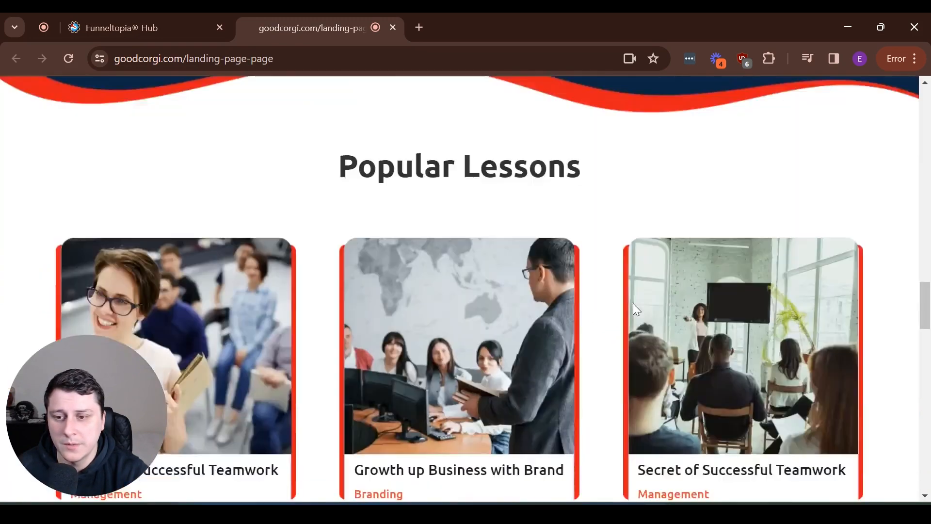
{"action": "left_click", "coordinate": [155, 139]}
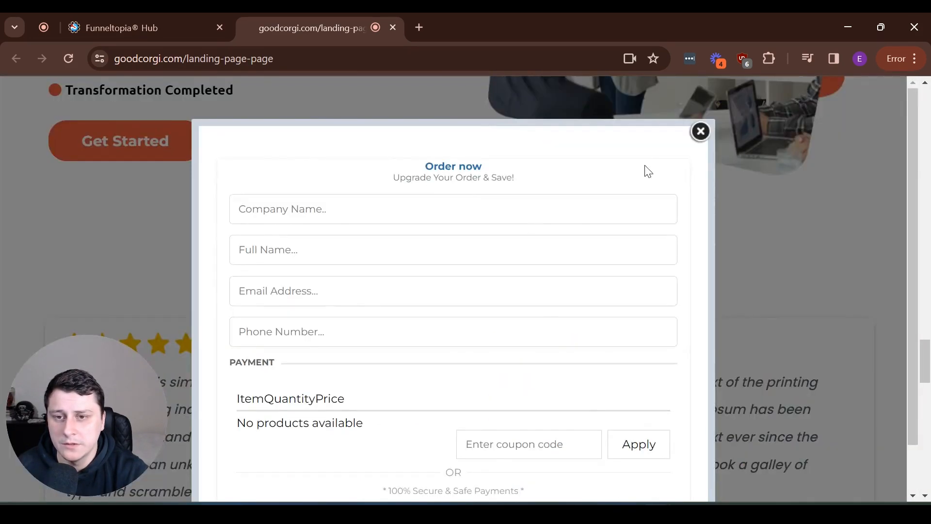
{"action": "left_click", "coordinate": [699, 132]}
Scroll down past the Skill Up banner to the footer and back up
{"action": "scroll", "coordinate": [485, 252], "scroll_direction": "down", "scroll_amount": 5}
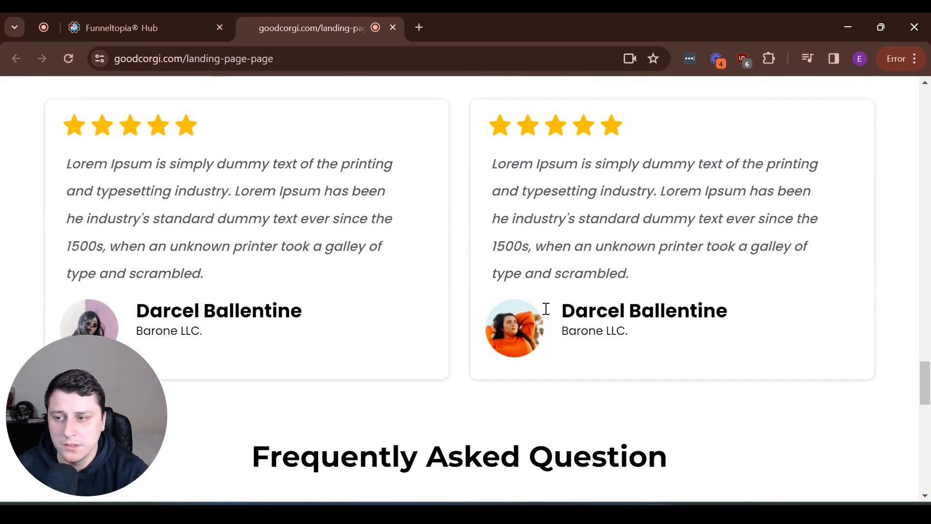
{"action": "scroll", "coordinate": [590, 308], "scroll_direction": "down", "scroll_amount": 12}
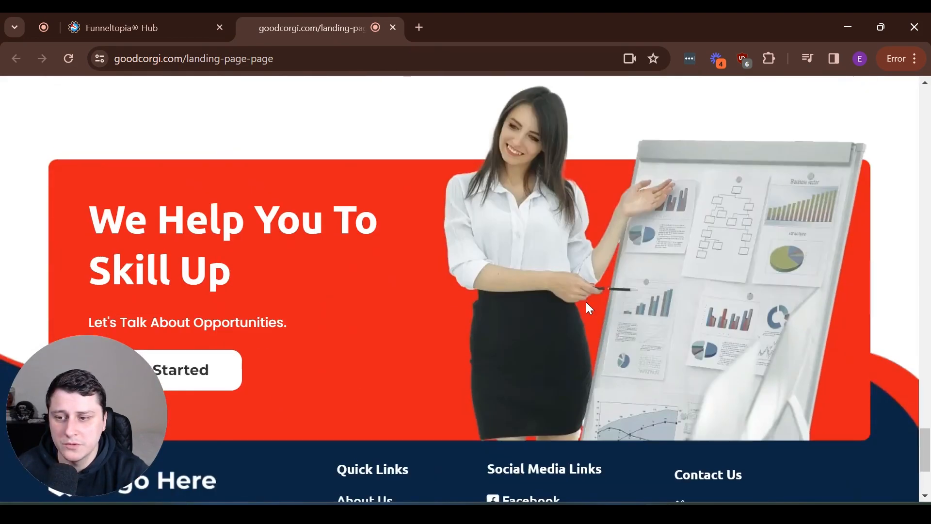
{"action": "scroll", "coordinate": [582, 315], "scroll_direction": "down", "scroll_amount": 4}
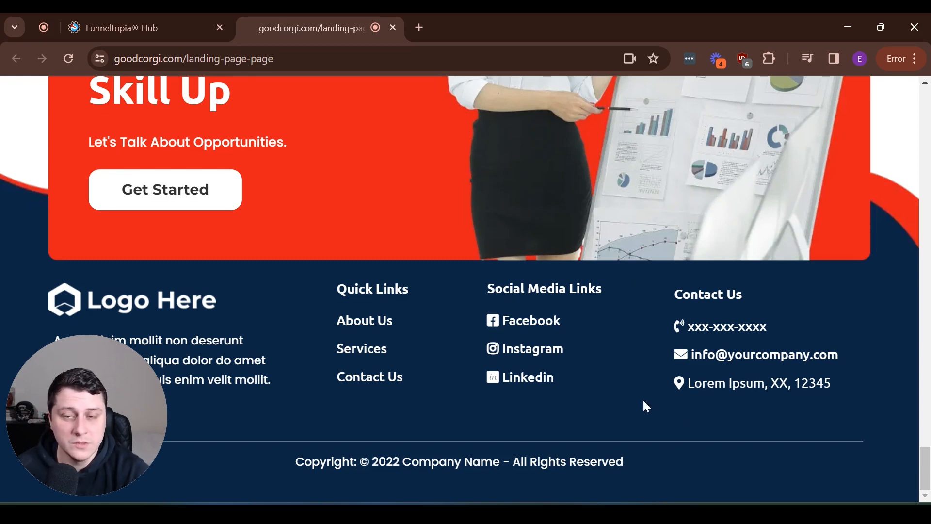
{"action": "scroll", "coordinate": [643, 402], "scroll_direction": "up", "scroll_amount": 20}
{"action": "scroll", "coordinate": [598, 305], "scroll_direction": "up", "scroll_amount": 20}
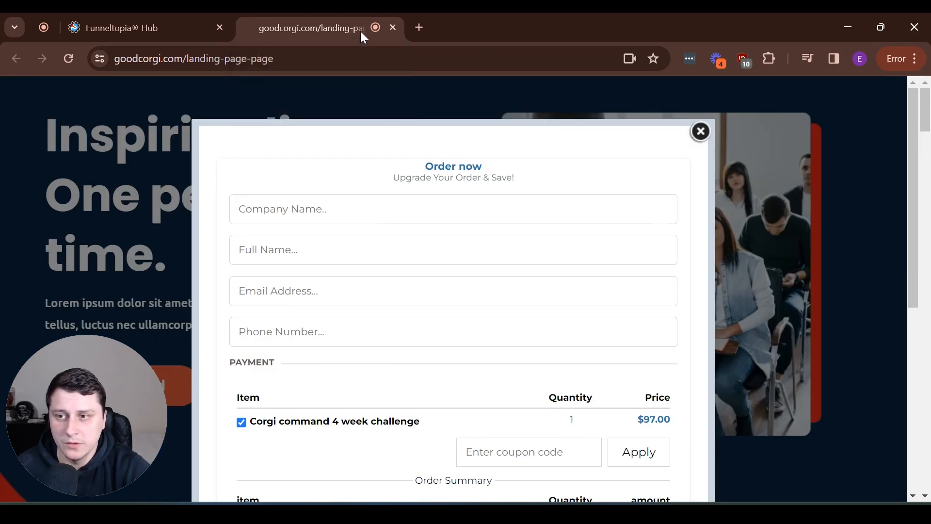
Close the landing tab, save the funnel's payment mode as Test, and reopen the live page
{"action": "middle_click", "coordinate": [363, 31]}
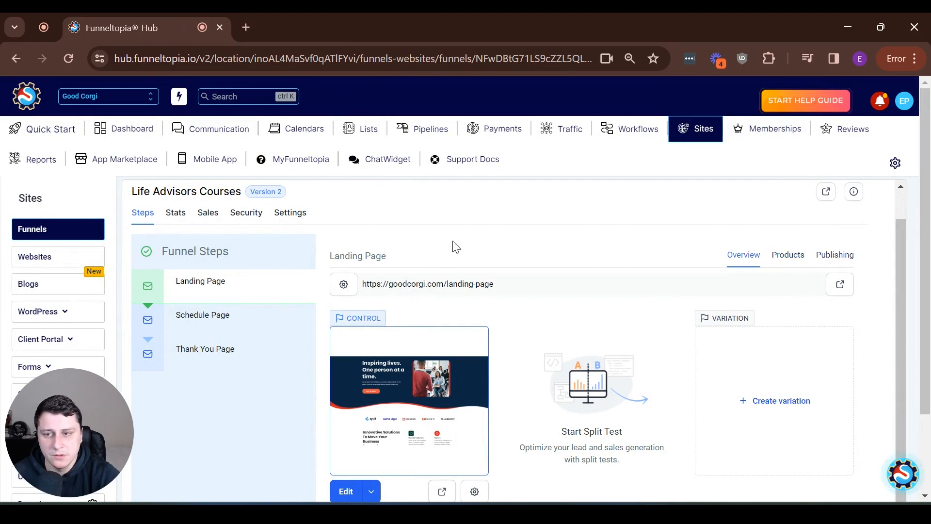
{"action": "left_click", "coordinate": [289, 213]}
{"action": "scroll", "coordinate": [475, 317], "scroll_direction": "down", "scroll_amount": 4}
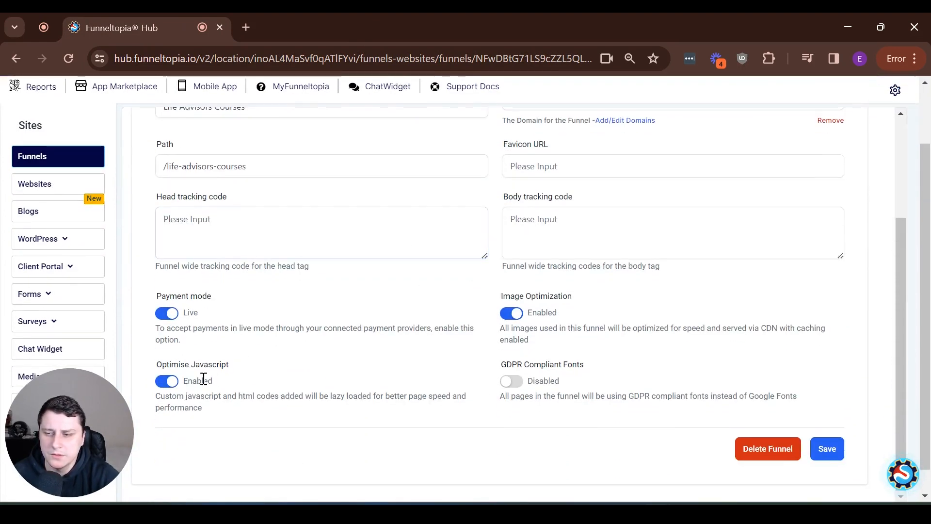
{"action": "left_click", "coordinate": [169, 320]}
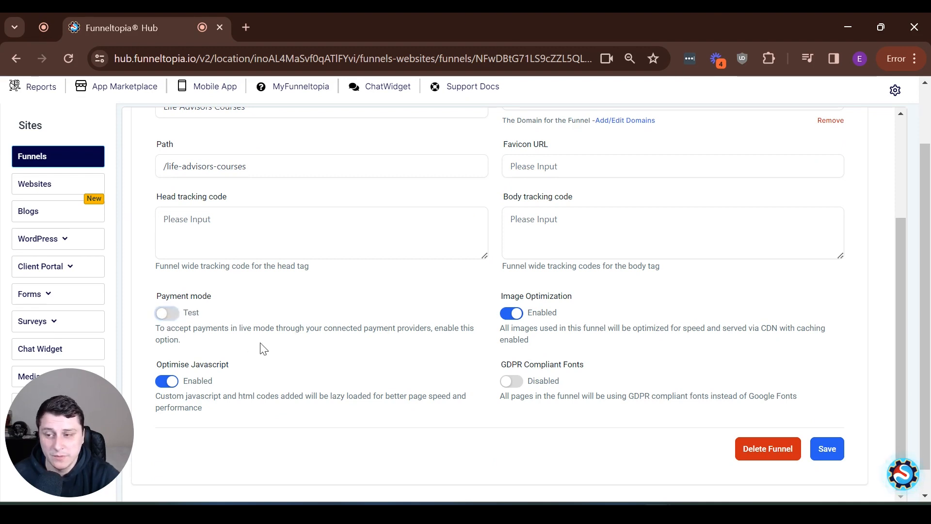
{"action": "left_click", "coordinate": [827, 448]}
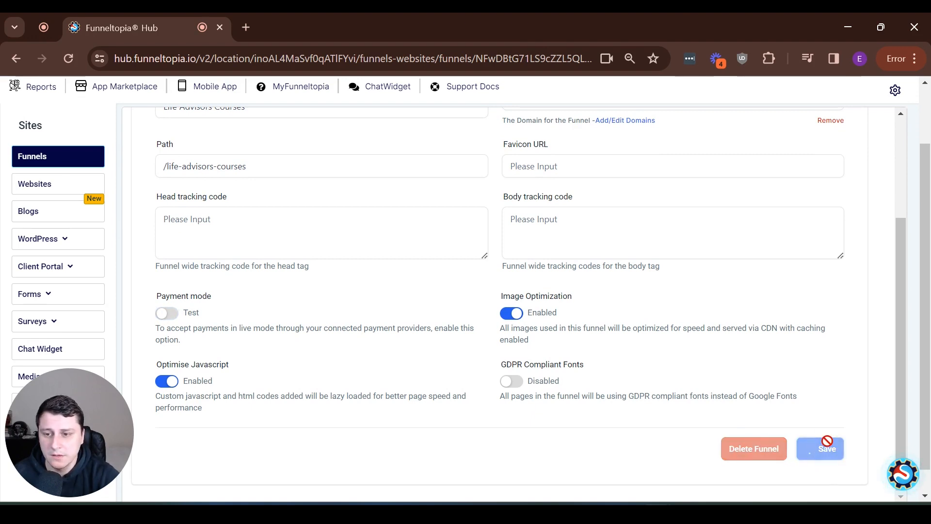
{"action": "left_click", "coordinate": [442, 449]}
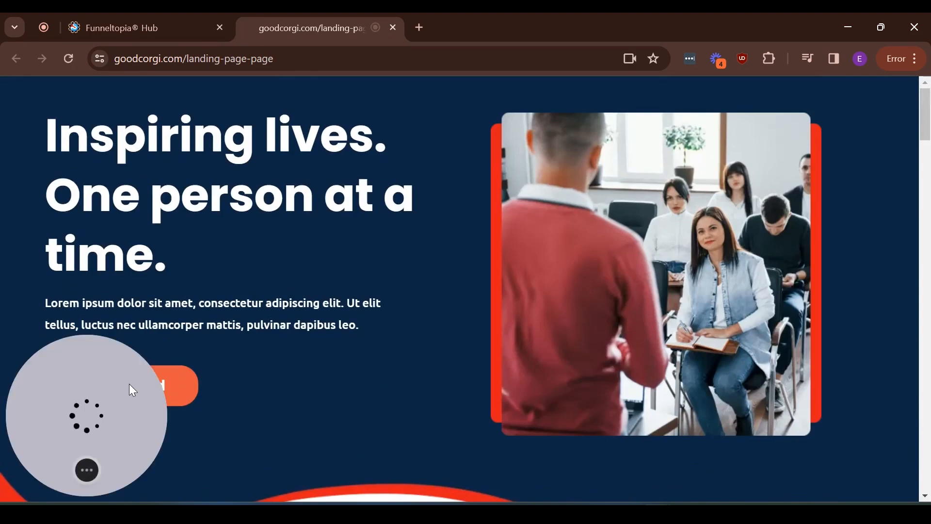
Open the order popup, autofill company, name, email and phone with saved test details, and complete the phone number
{"action": "left_click", "coordinate": [194, 391]}
{"action": "left_click", "coordinate": [313, 218]}
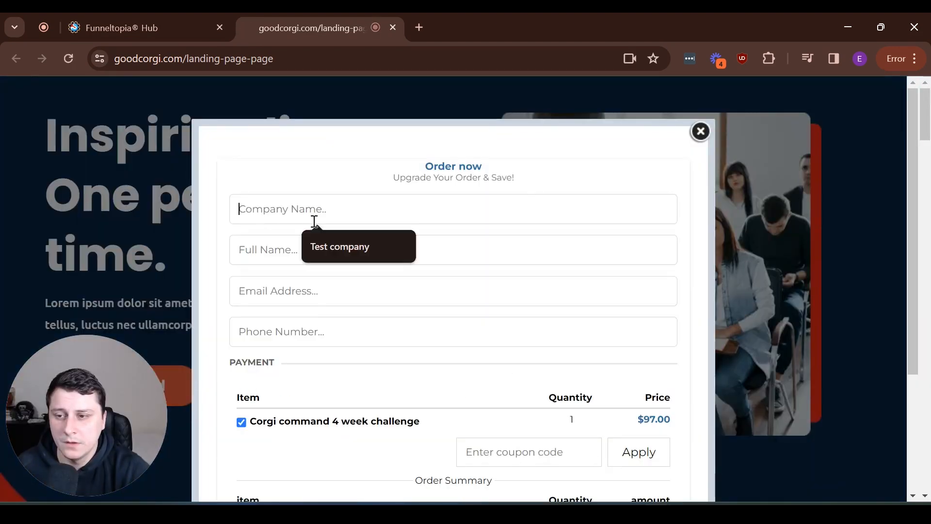
{"action": "left_click", "coordinate": [342, 245]}
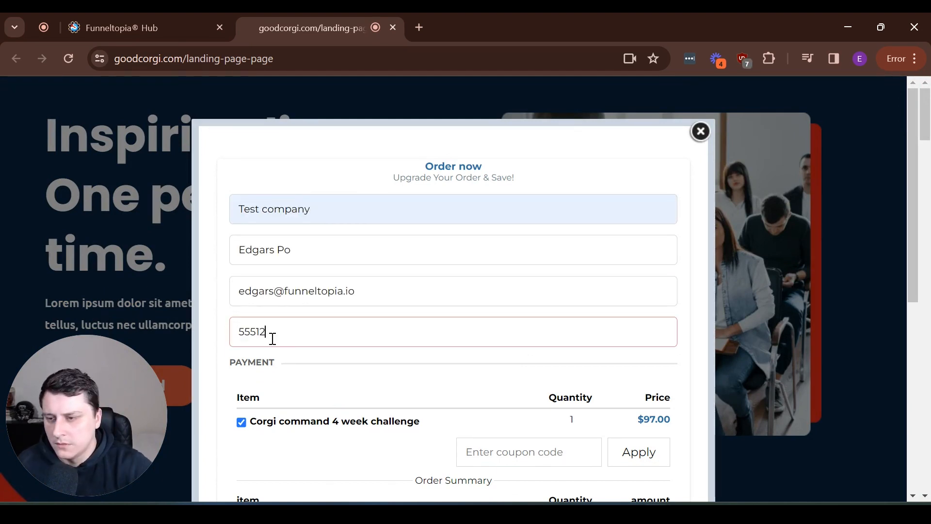
{"action": "type", "text": "4567"}
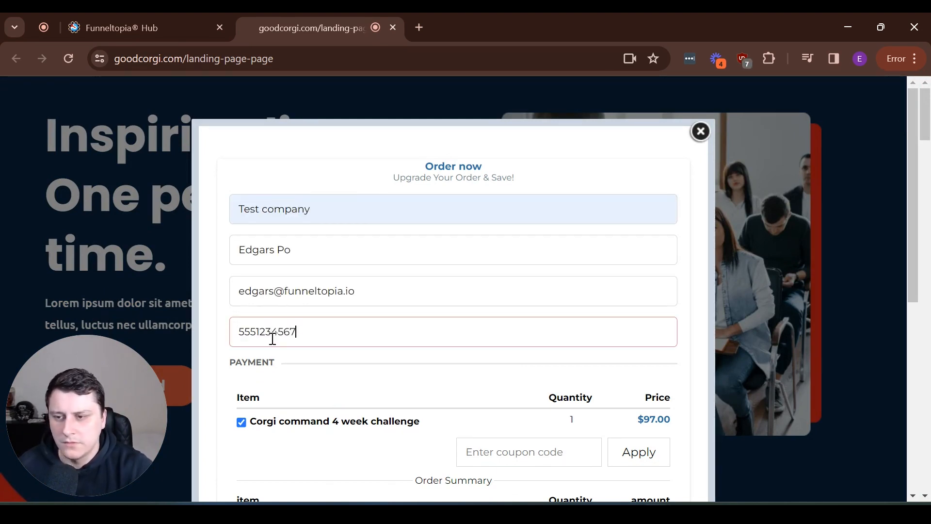
{"action": "scroll", "coordinate": [282, 338], "scroll_direction": "down", "scroll_amount": 1}
{"action": "scroll", "coordinate": [282, 338], "scroll_direction": "down", "scroll_amount": 2}
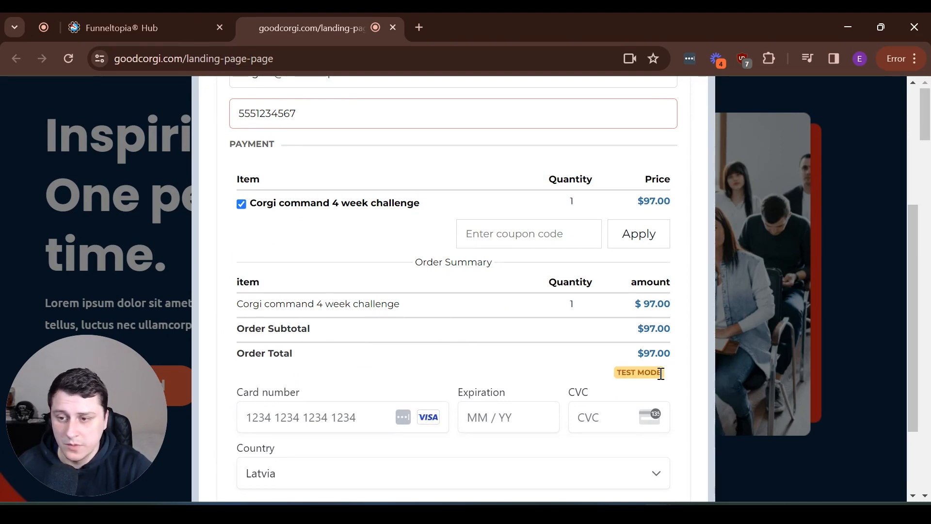
{"action": "scroll", "coordinate": [679, 371], "scroll_direction": "down", "scroll_amount": 2}
{"action": "scroll", "coordinate": [640, 272], "scroll_direction": "up", "scroll_amount": 3}
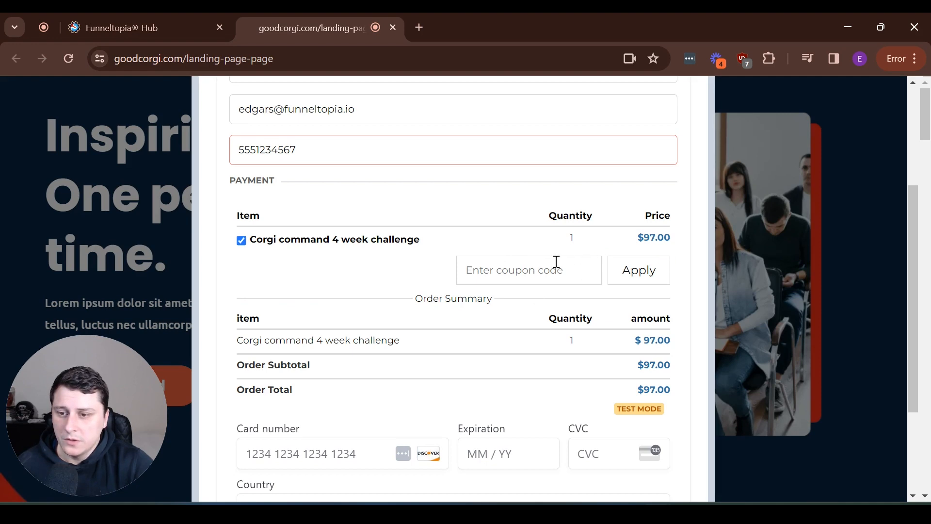
{"action": "scroll", "coordinate": [517, 370], "scroll_direction": "down", "scroll_amount": 2}
{"action": "scroll", "coordinate": [413, 388], "scroll_direction": "up", "scroll_amount": 1}
{"action": "left_click", "coordinate": [329, 381]}
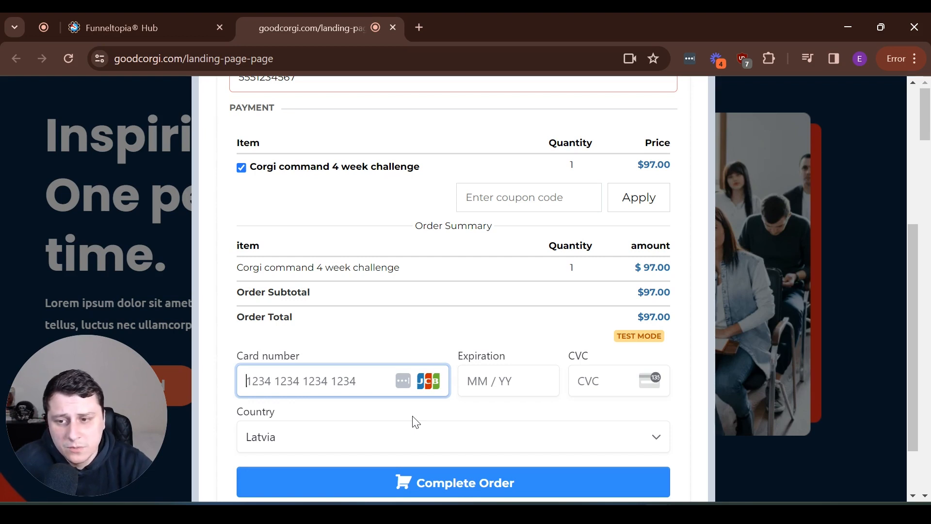
Enter a test Visa card number, expiry 04 / 24 and a CVC, then submit the order
{"action": "type", "text": "4242 4242 4242 4242"}
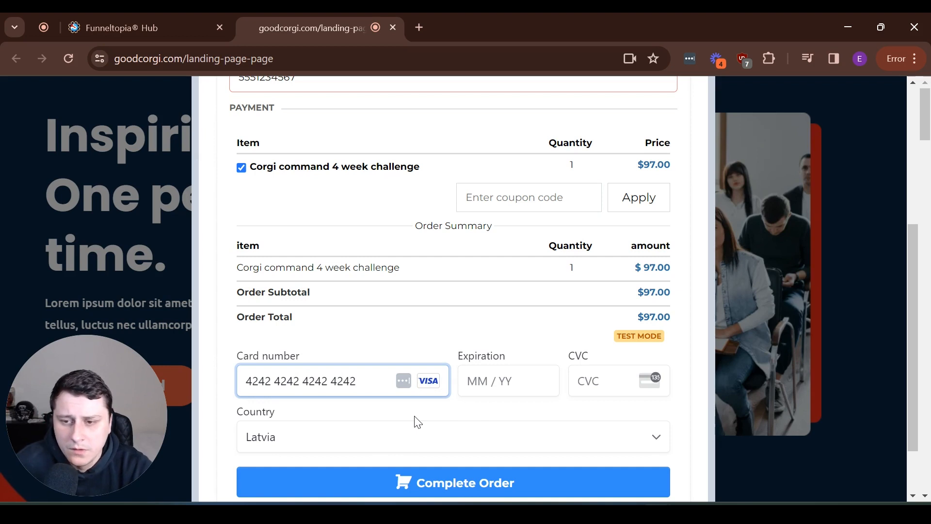
{"action": "left_click", "coordinate": [522, 386]}
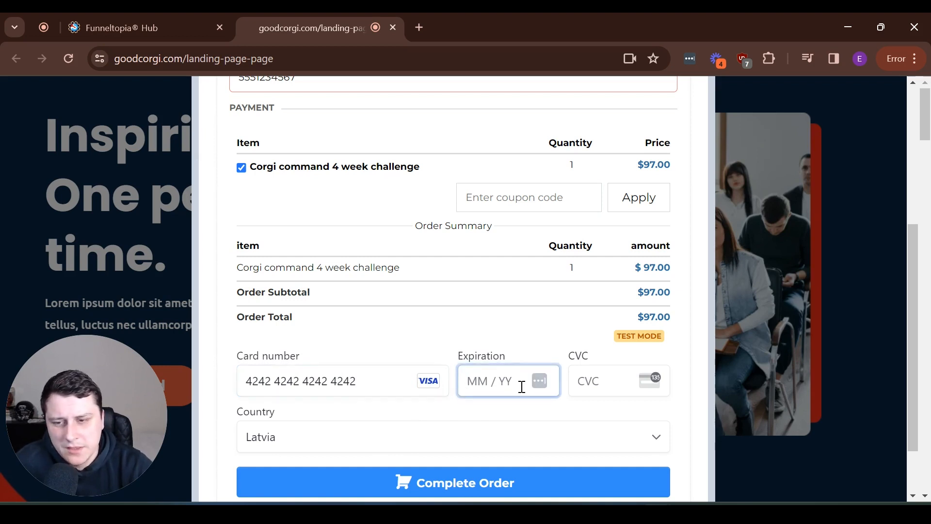
{"action": "type", "text": "04 /"}
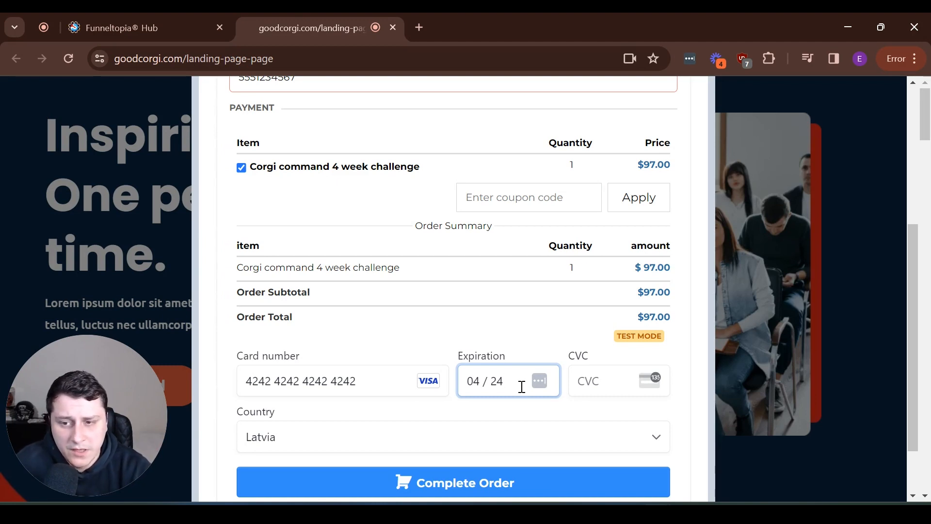
{"action": "type", "text": "24"}
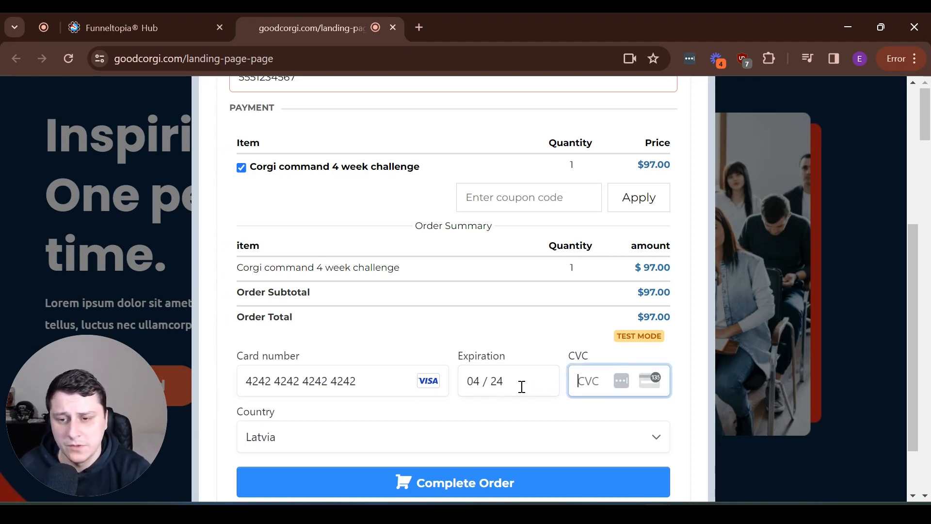
{"action": "type", "text": "242"}
{"action": "double_click", "coordinate": [592, 382]}
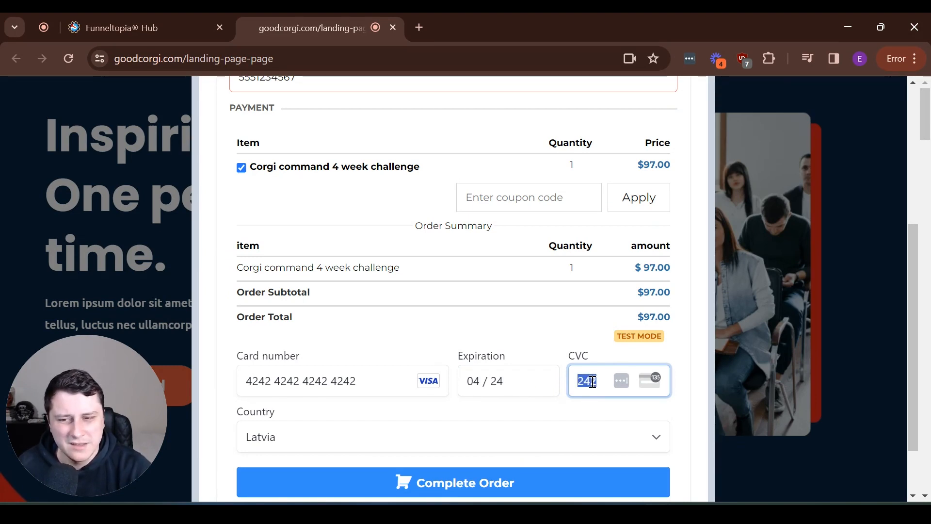
{"action": "left_click", "coordinate": [526, 489]}
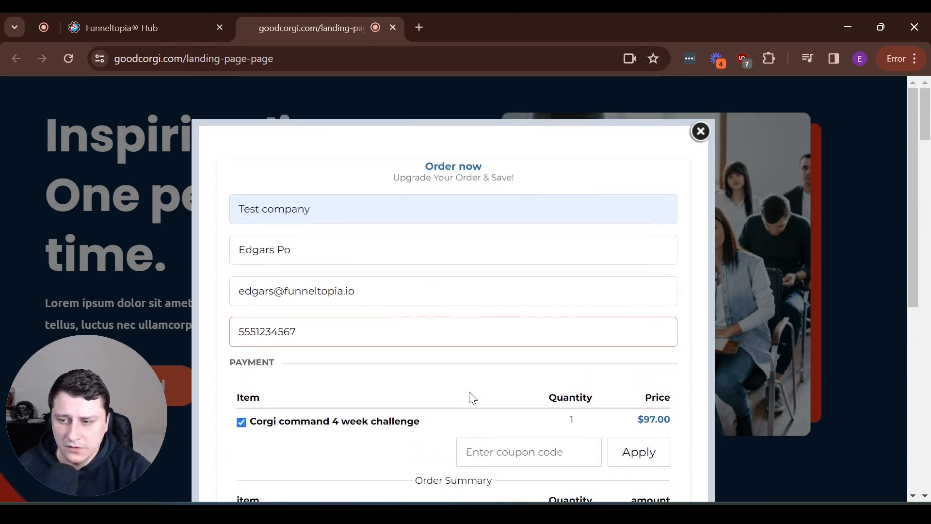
Replace the phone number with a complete test number including the country code
{"action": "double_click", "coordinate": [335, 328]}
{"action": "left_click", "coordinate": [380, 328]}
{"action": "double_click", "coordinate": [380, 328]}
{"action": "key", "text": "BackSpace"}
{"action": "type", "text": "1406"}
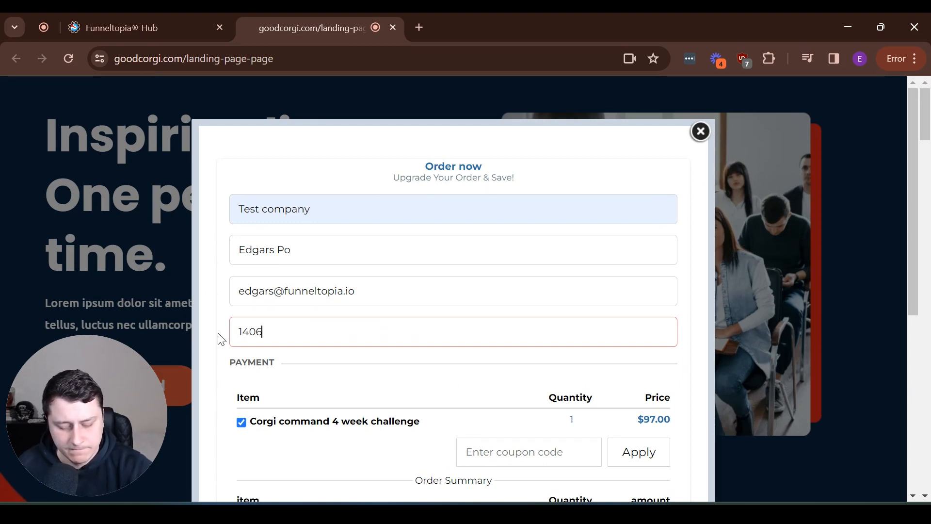
{"action": "type", "text": "5551234"}
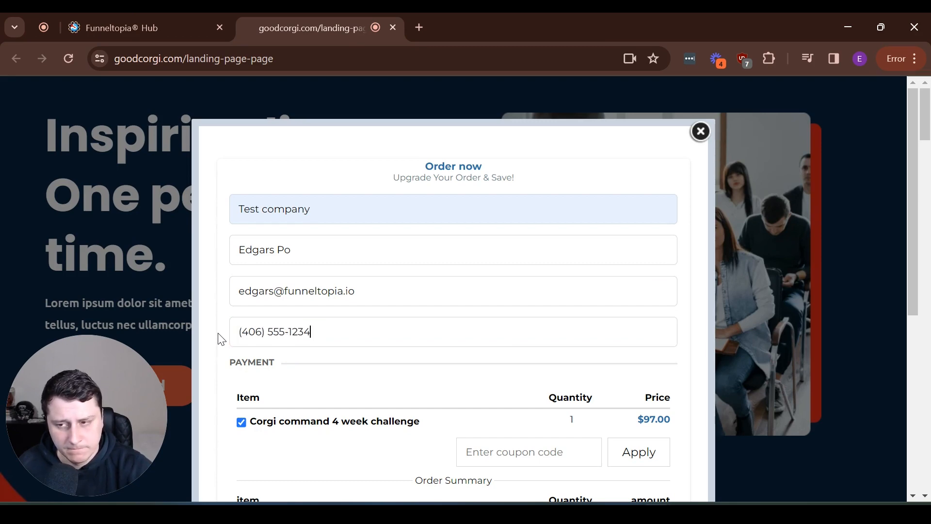
Recheck the filled form and submit the $97.00 test order to reach the schedule page
{"action": "scroll", "coordinate": [297, 333], "scroll_direction": "down", "scroll_amount": 5}
{"action": "scroll", "coordinate": [300, 301], "scroll_direction": "up", "scroll_amount": 5}
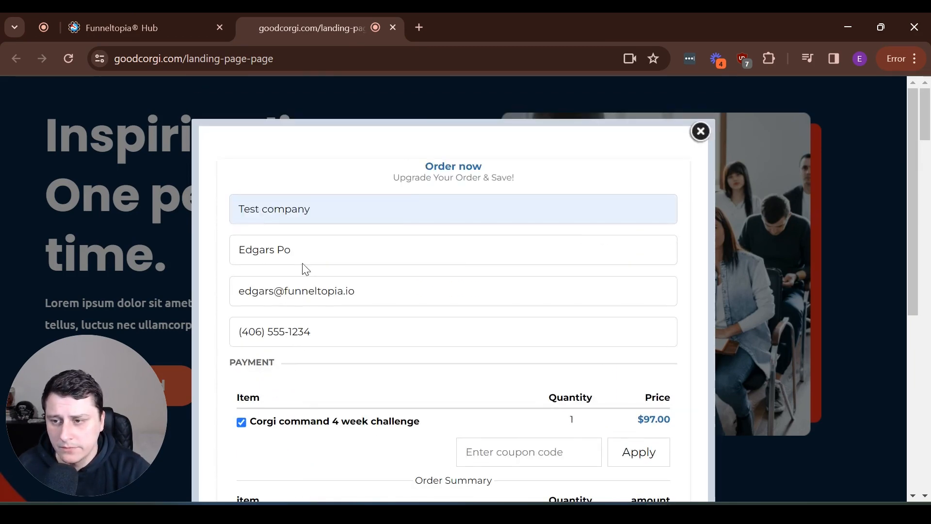
{"action": "scroll", "coordinate": [363, 343], "scroll_direction": "down", "scroll_amount": 4}
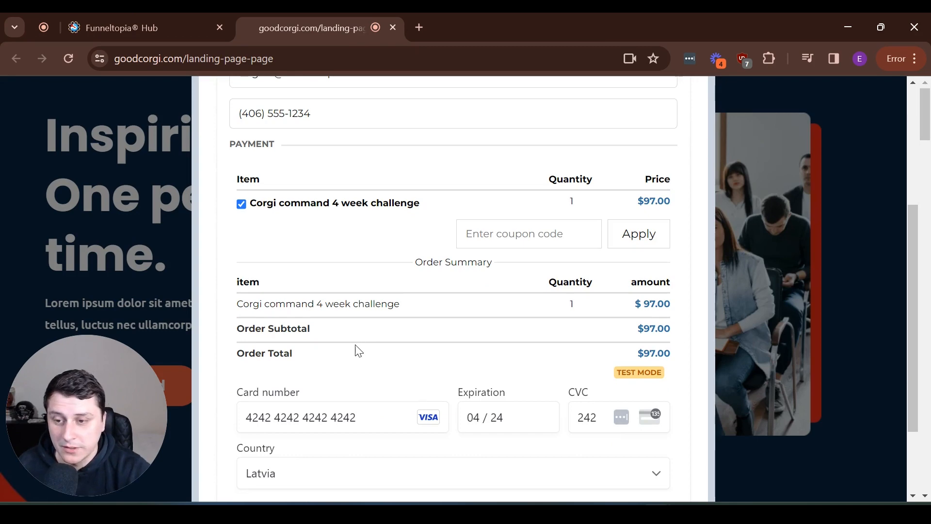
{"action": "scroll", "coordinate": [351, 351], "scroll_direction": "down", "scroll_amount": 2}
{"action": "scroll", "coordinate": [291, 330], "scroll_direction": "up", "scroll_amount": 6}
{"action": "double_click", "coordinate": [276, 309]}
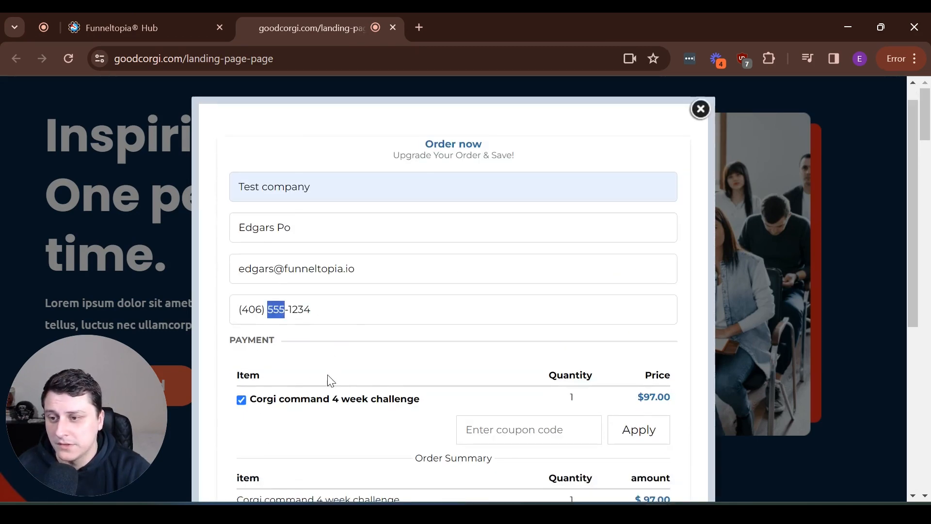
{"action": "scroll", "coordinate": [331, 381], "scroll_direction": "down", "scroll_amount": 5}
{"action": "left_click", "coordinate": [416, 407]}
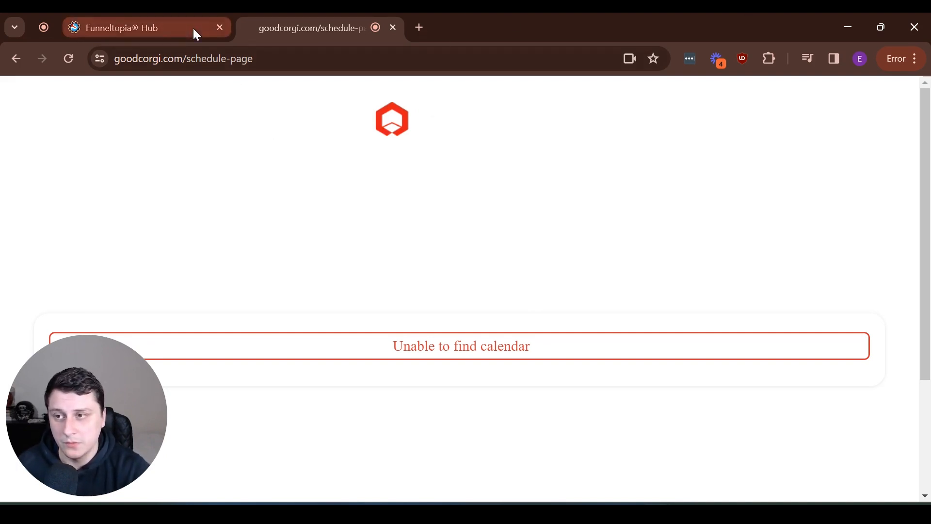
Open the Good Corgi purchase email in Gmail and read through it
{"action": "key", "text": "alt+Left"}
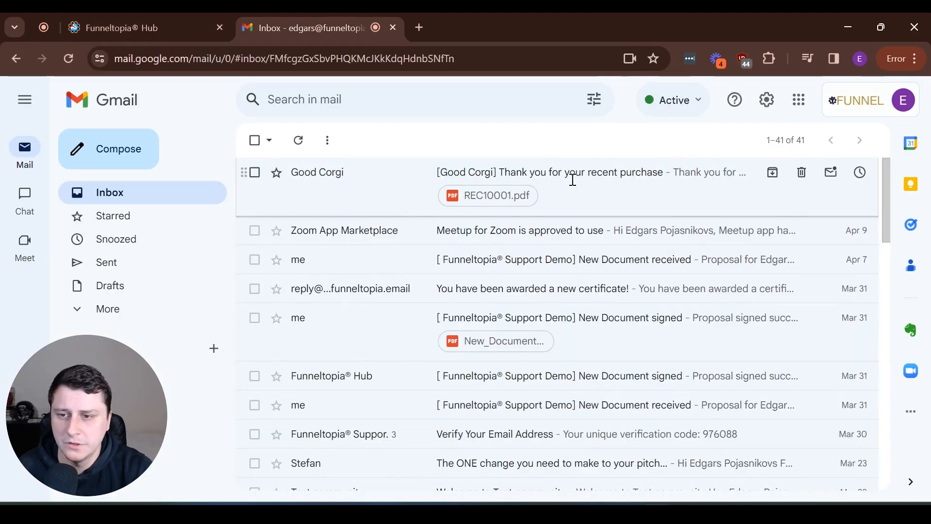
{"action": "left_click", "coordinate": [571, 177]}
{"action": "scroll", "coordinate": [609, 221], "scroll_direction": "down", "scroll_amount": 6}
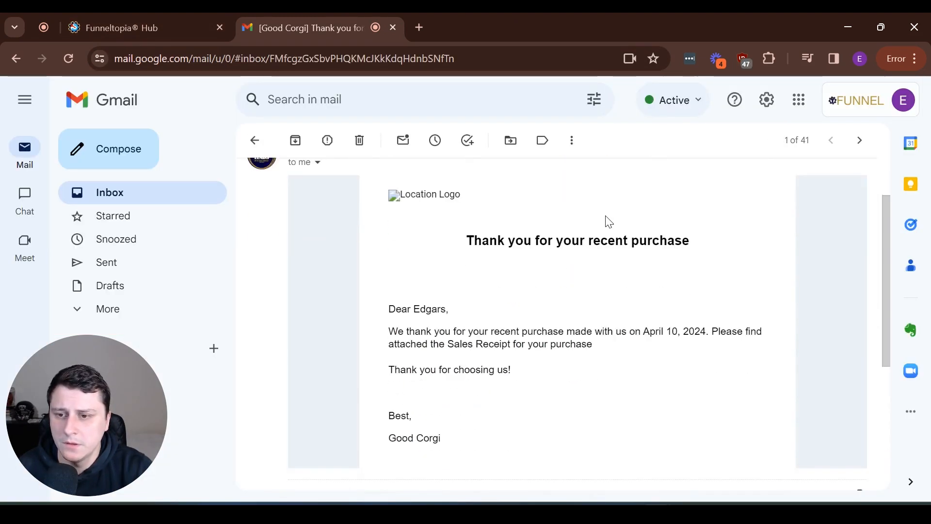
{"action": "scroll", "coordinate": [609, 221], "scroll_direction": "up", "scroll_amount": 5}
{"action": "middle_click", "coordinate": [671, 285]}
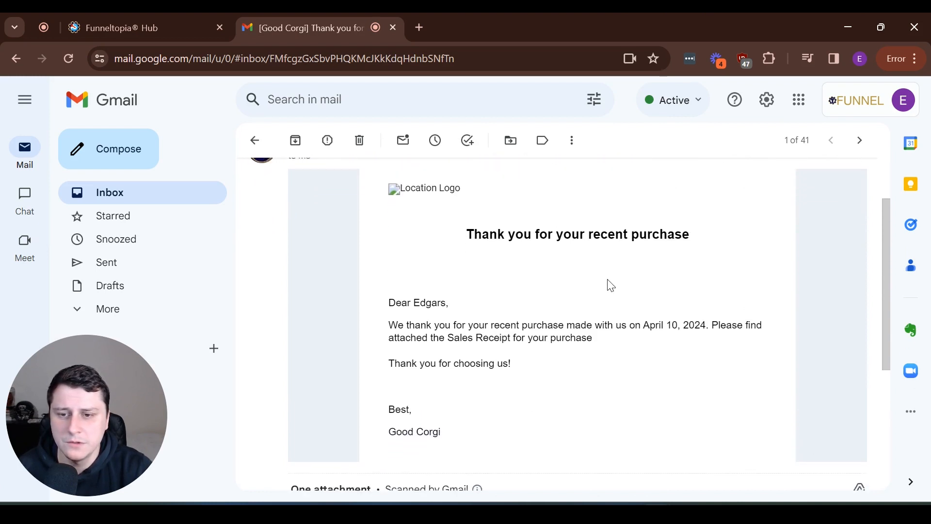
{"action": "scroll", "coordinate": [609, 284], "scroll_direction": "down", "scroll_amount": 5}
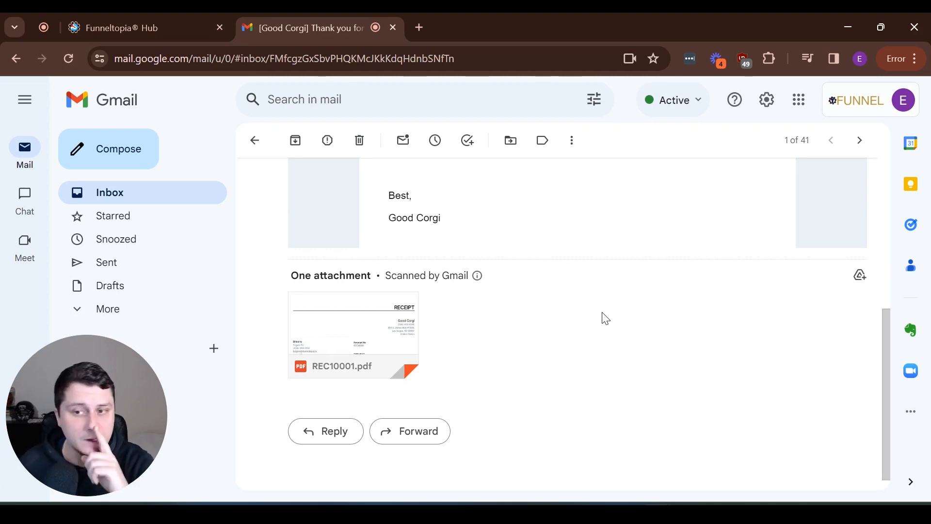
{"action": "scroll", "coordinate": [630, 318], "scroll_direction": "up", "scroll_amount": 3}
{"action": "scroll", "coordinate": [656, 313], "scroll_direction": "up", "scroll_amount": 3}
{"action": "scroll", "coordinate": [650, 310], "scroll_direction": "down", "scroll_amount": 3}
{"action": "scroll", "coordinate": [630, 311], "scroll_direction": "down", "scroll_amount": 3}
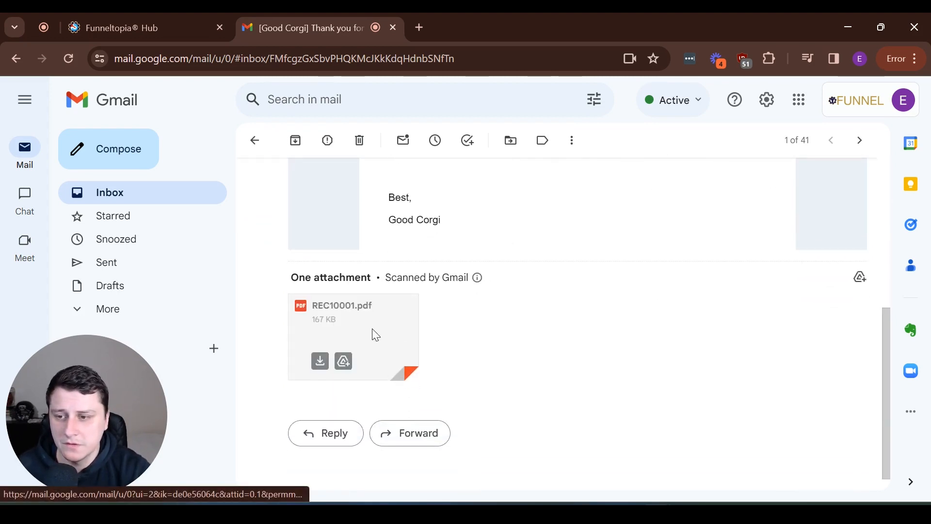
Preview the REC10001.pdf receipt, close it, and return to the Funneltopia funnel steps
{"action": "left_click", "coordinate": [343, 358]}
{"action": "scroll", "coordinate": [573, 322], "scroll_direction": "down", "scroll_amount": 3}
{"action": "scroll", "coordinate": [574, 322], "scroll_direction": "up", "scroll_amount": 3}
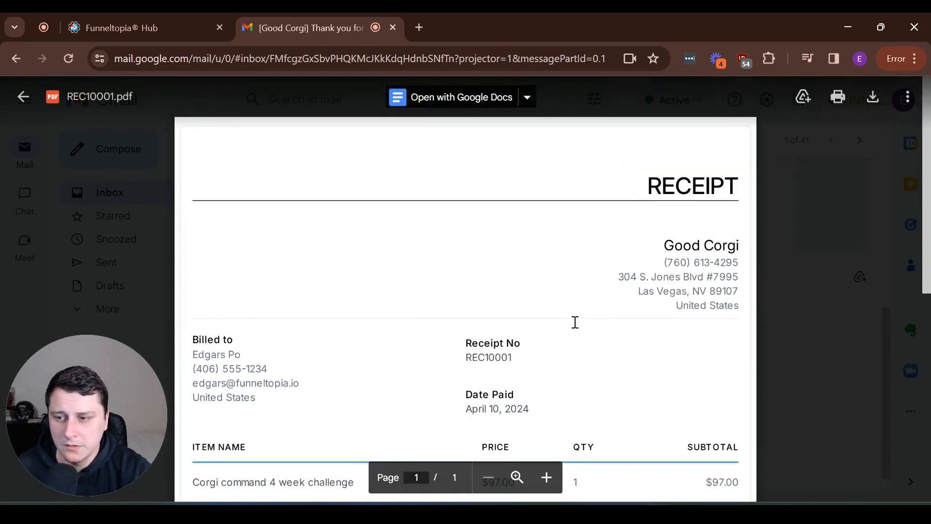
{"action": "left_click", "coordinate": [798, 293]}
{"action": "scroll", "coordinate": [798, 292], "scroll_direction": "up", "scroll_amount": 5}
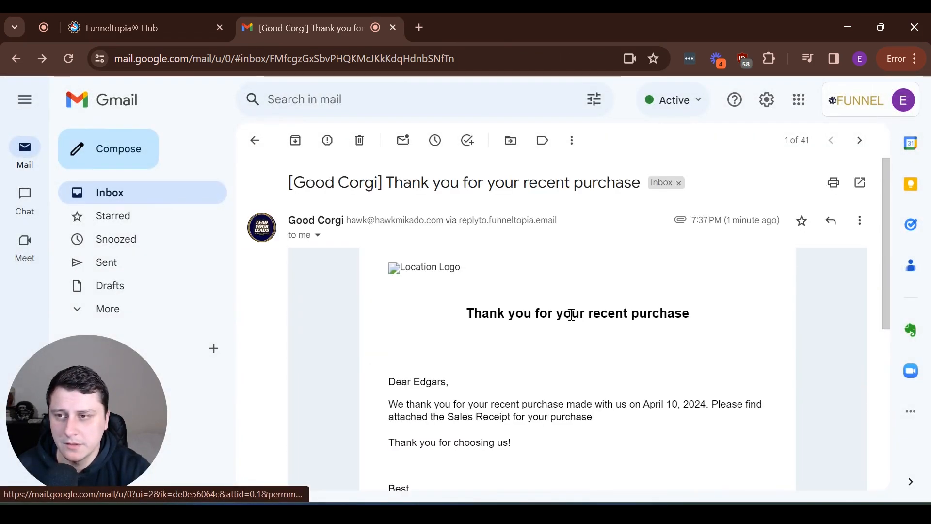
{"action": "left_click", "coordinate": [182, 24]}
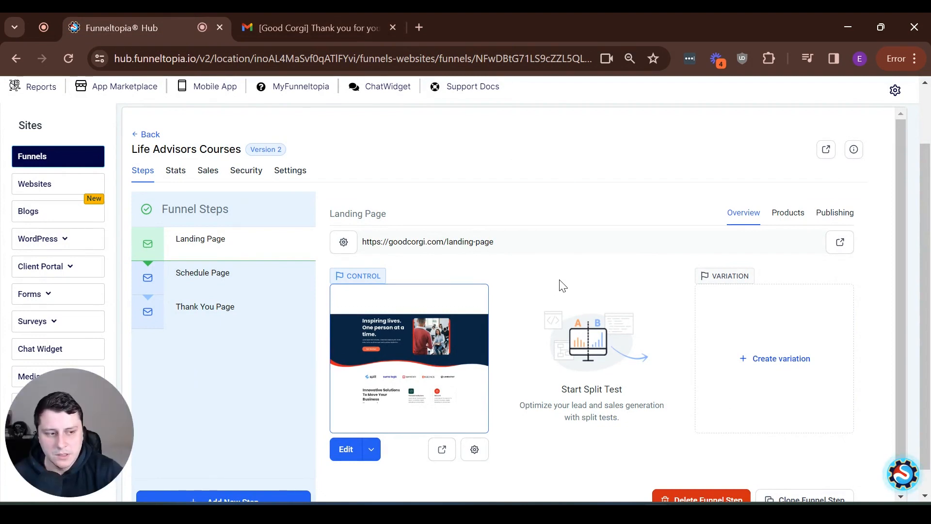
Go to Payments > Products to list the two $97 Corgi command 4 week challenge products
{"action": "scroll", "coordinate": [574, 285], "scroll_direction": "up", "scroll_amount": 2}
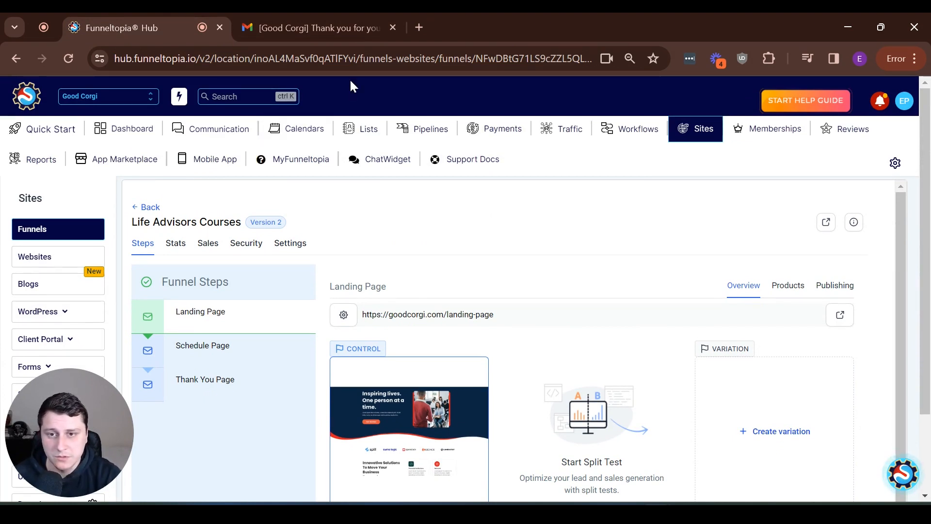
{"action": "left_click", "coordinate": [500, 134]}
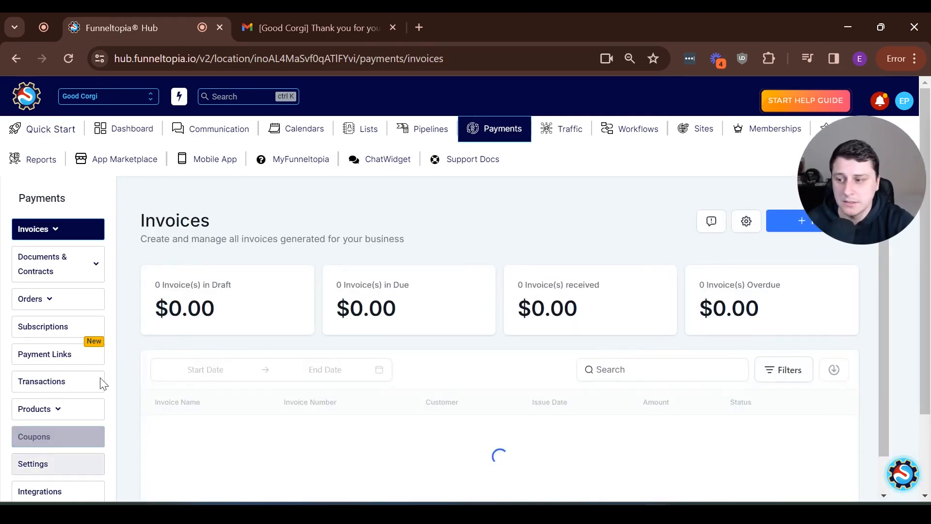
{"action": "mouse_move", "coordinate": [57, 414]}
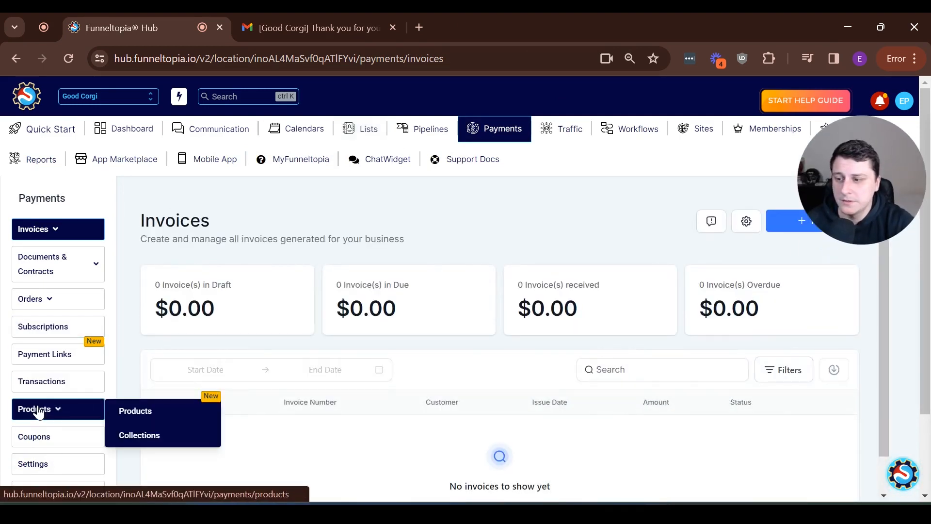
{"action": "left_click", "coordinate": [189, 414]}
Start a new product titled 'Good Corgi 4 week challenge ($97)' priced at 97.00
{"action": "left_click", "coordinate": [815, 226]}
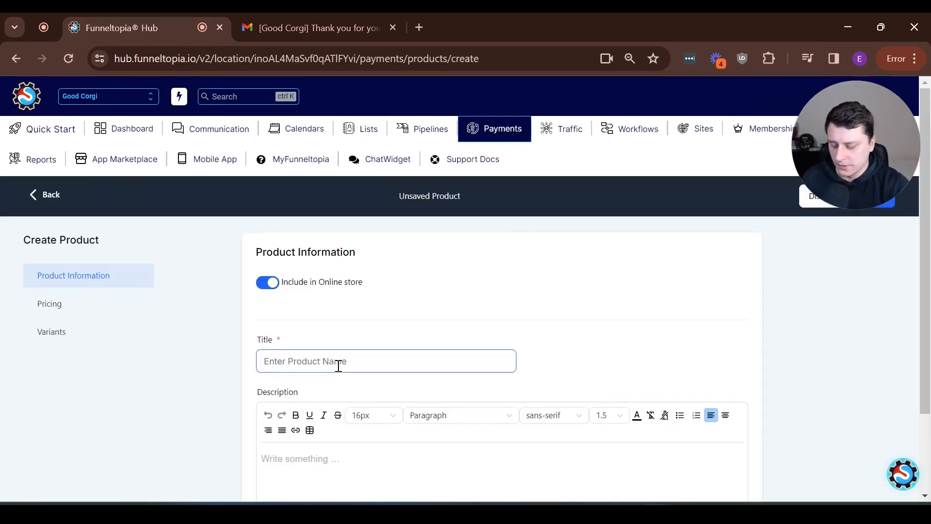
{"action": "type", "text": "Good C"}
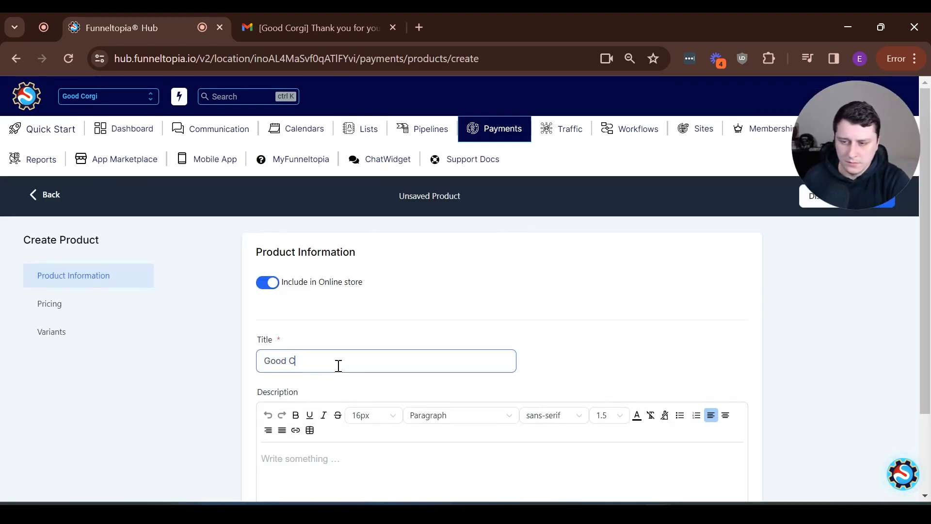
{"action": "type", "text": "orgi 4 week challenge ($97"}
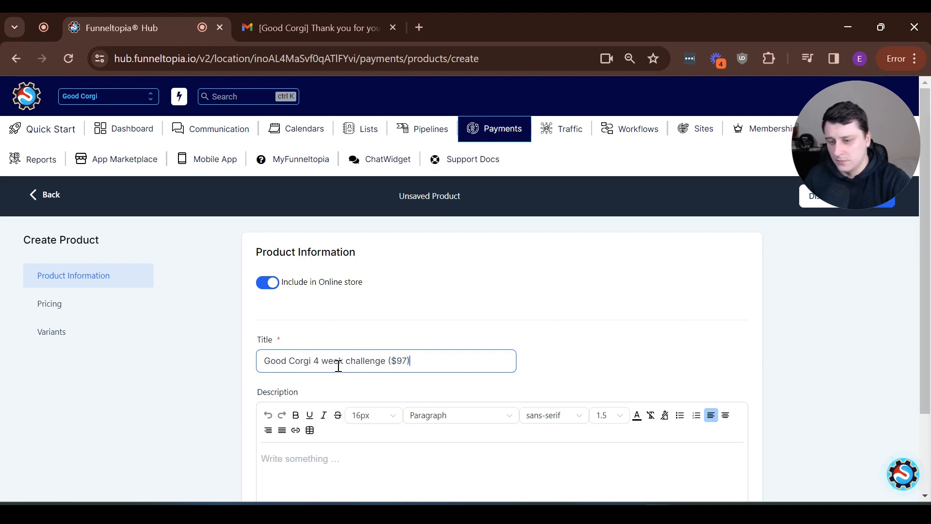
{"action": "scroll", "coordinate": [339, 365], "scroll_direction": "down", "scroll_amount": 9}
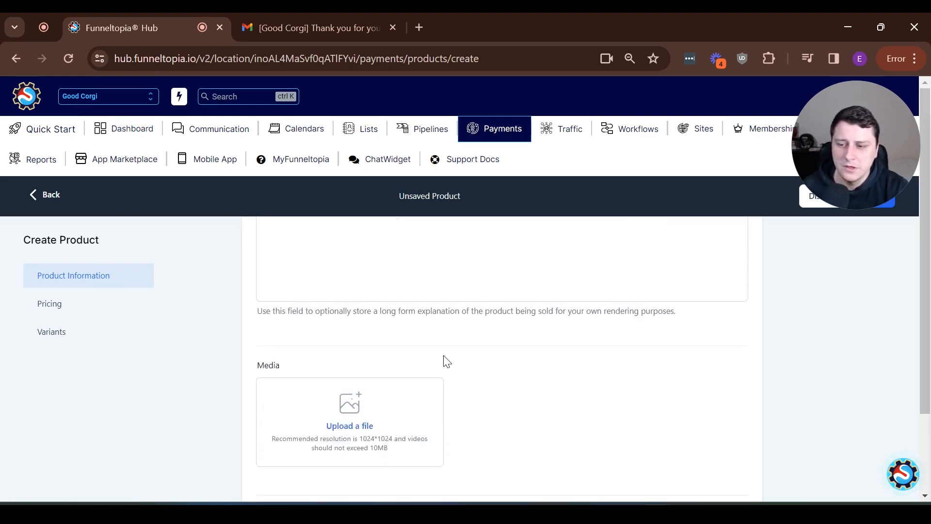
{"action": "scroll", "coordinate": [420, 348], "scroll_direction": "down", "scroll_amount": 2}
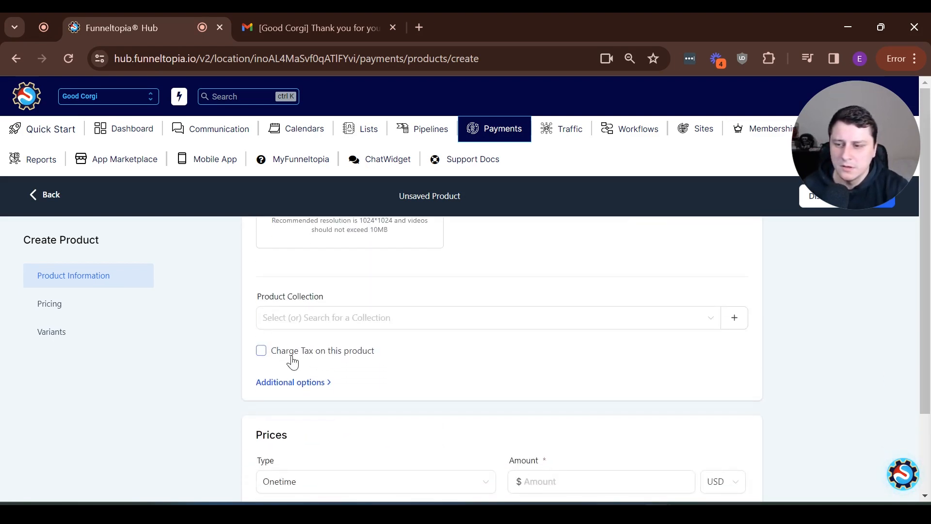
{"action": "scroll", "coordinate": [457, 343], "scroll_direction": "down", "scroll_amount": 3}
{"action": "left_click", "coordinate": [571, 335]}
{"action": "type", "text": "9"}
{"action": "key", "text": "Tab"}
{"action": "key", "text": "Tab"}
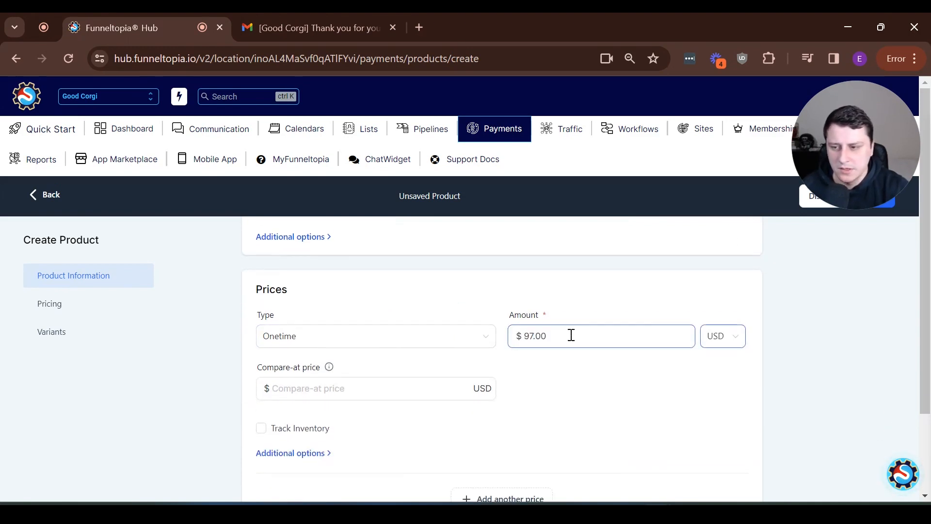
Enable a membership offer for the Corgi command 4 week challenge and save the product
{"action": "scroll", "coordinate": [384, 365], "scroll_direction": "down", "scroll_amount": 1}
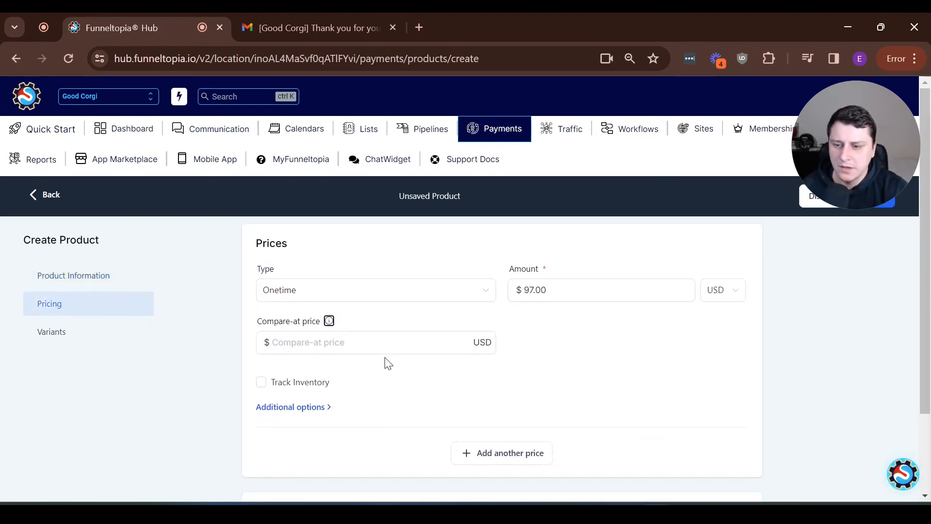
{"action": "scroll", "coordinate": [551, 432], "scroll_direction": "down", "scroll_amount": 3}
{"action": "left_click", "coordinate": [304, 265]}
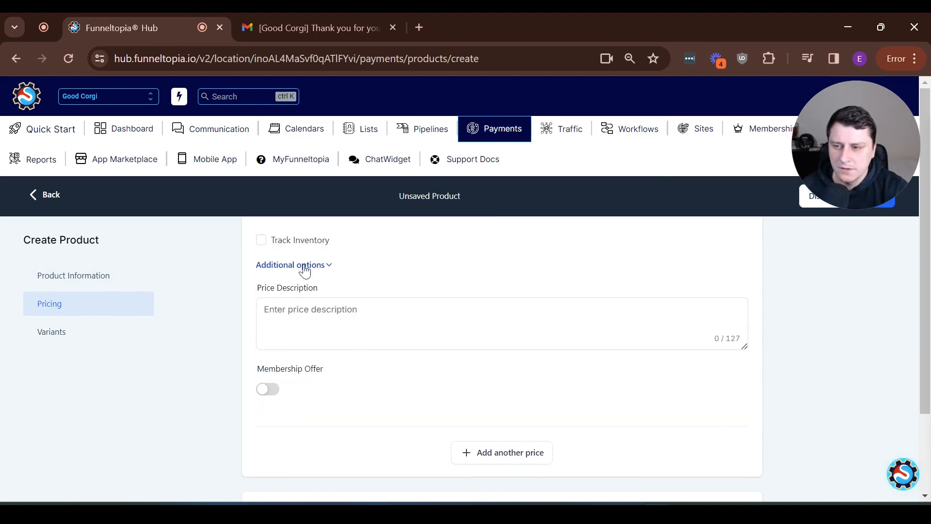
{"action": "left_click", "coordinate": [266, 390]}
{"action": "left_click", "coordinate": [323, 441]}
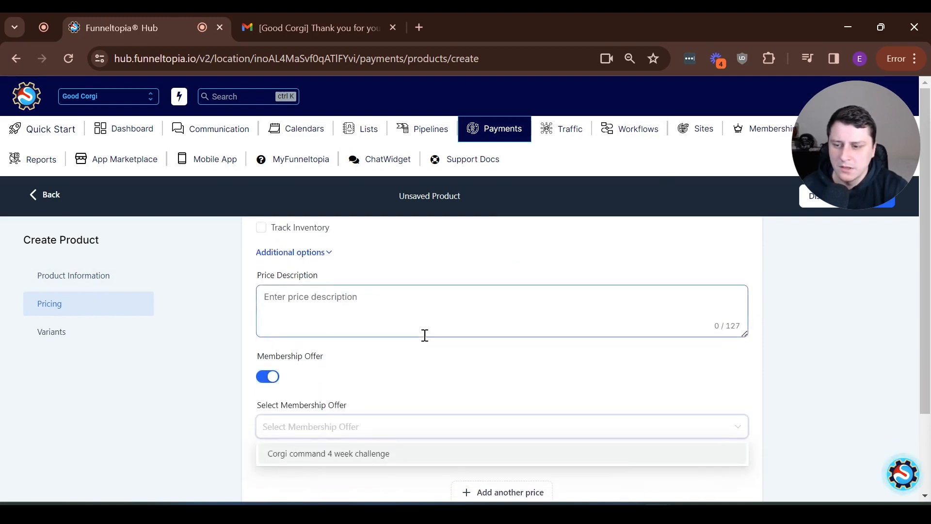
{"action": "scroll", "coordinate": [424, 335], "scroll_direction": "down", "scroll_amount": 1}
{"action": "left_click", "coordinate": [370, 425]}
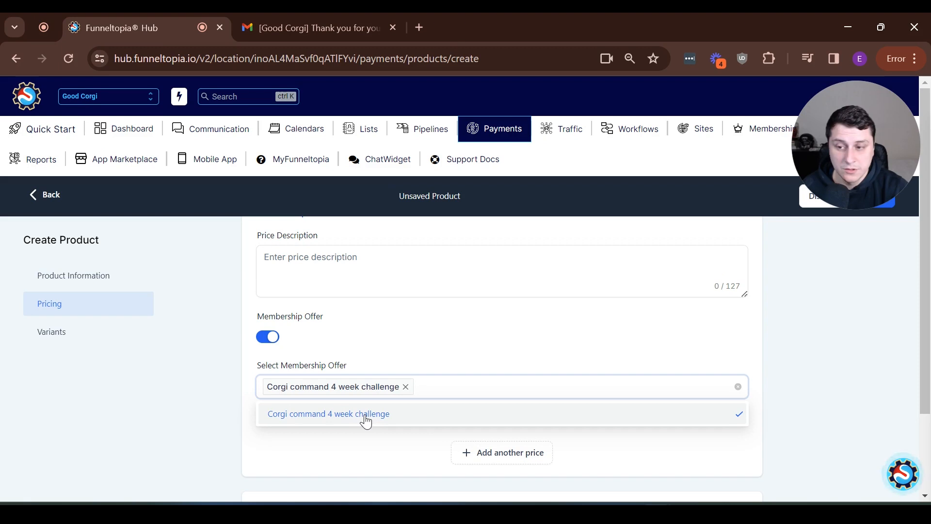
{"action": "left_click", "coordinate": [354, 461]}
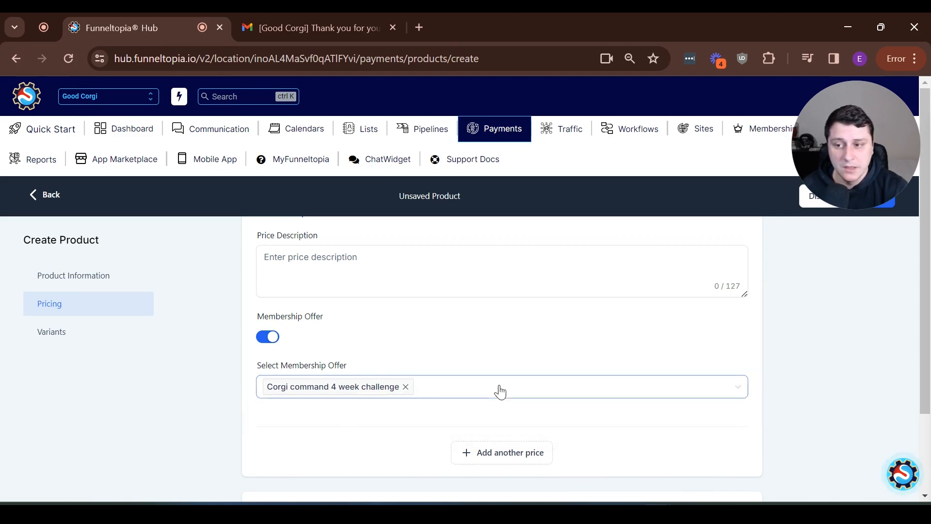
{"action": "scroll", "coordinate": [497, 389], "scroll_direction": "up", "scroll_amount": 5}
{"action": "scroll", "coordinate": [629, 368], "scroll_direction": "down", "scroll_amount": 5}
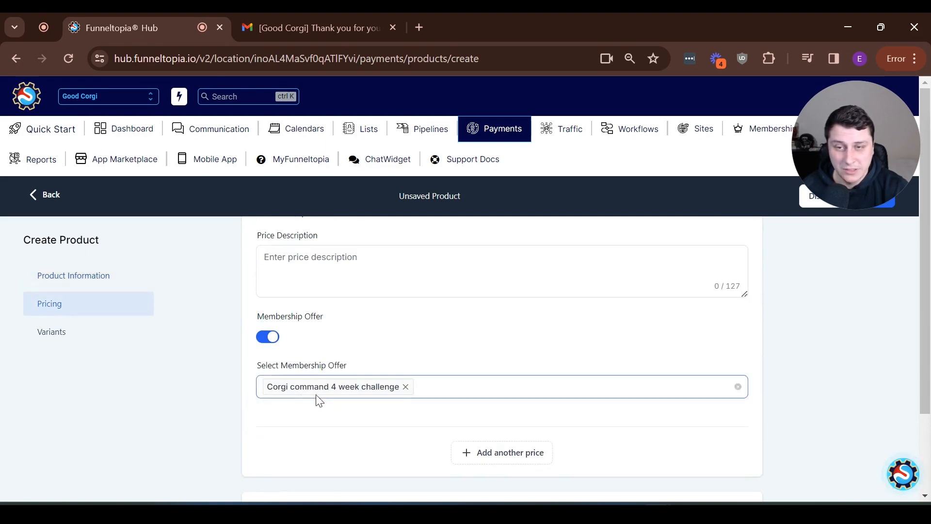
{"action": "scroll", "coordinate": [327, 405], "scroll_direction": "down", "scroll_amount": 2}
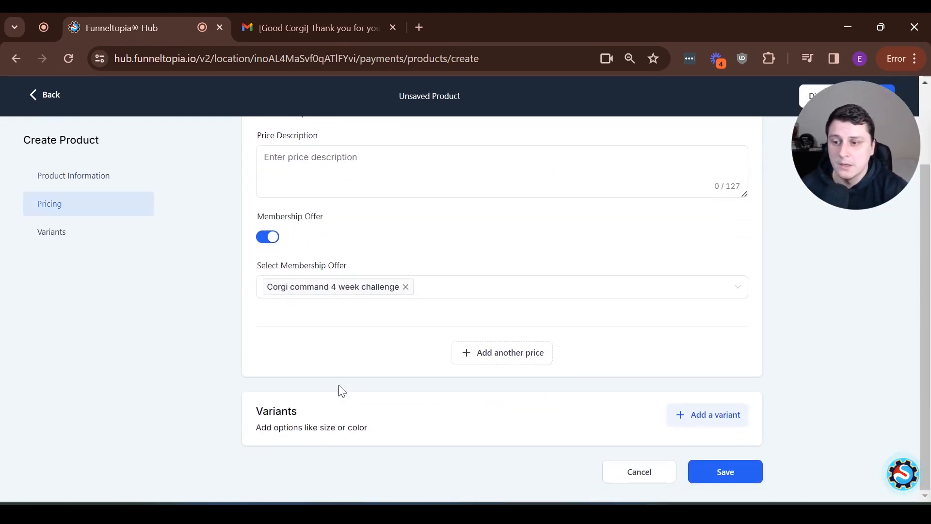
{"action": "left_click", "coordinate": [714, 469]}
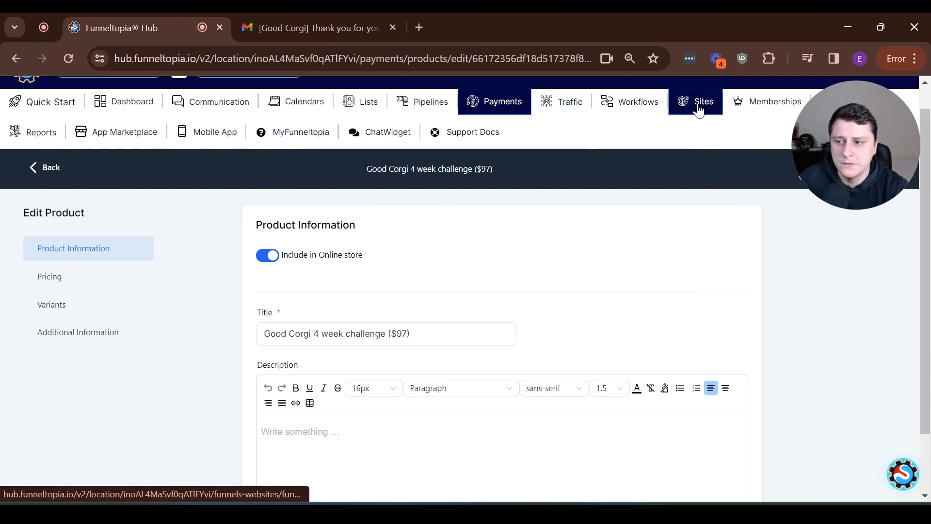
{"action": "left_click", "coordinate": [698, 111]}
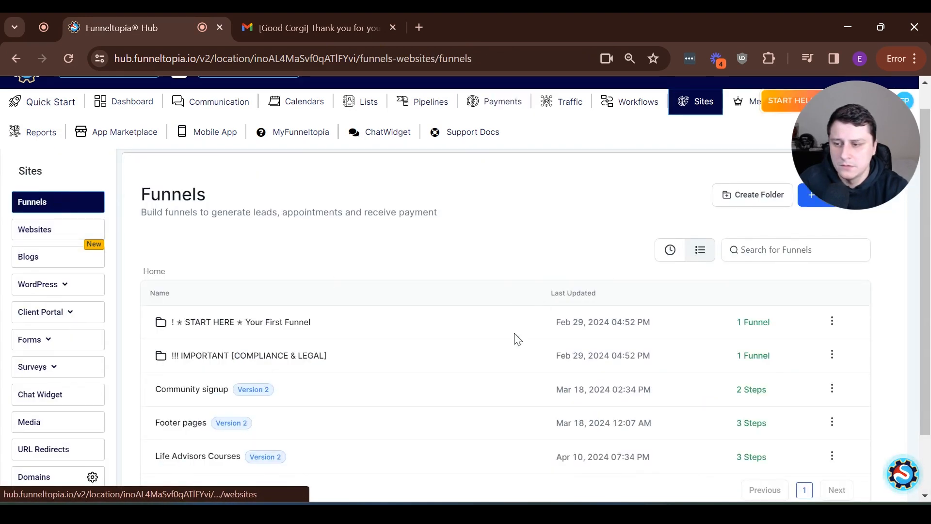
Delete the Corgi command 4 week challenge product from Life Advisors Courses' Landing Page, confirming with DELETE
{"action": "scroll", "coordinate": [446, 383], "scroll_direction": "down", "scroll_amount": 2}
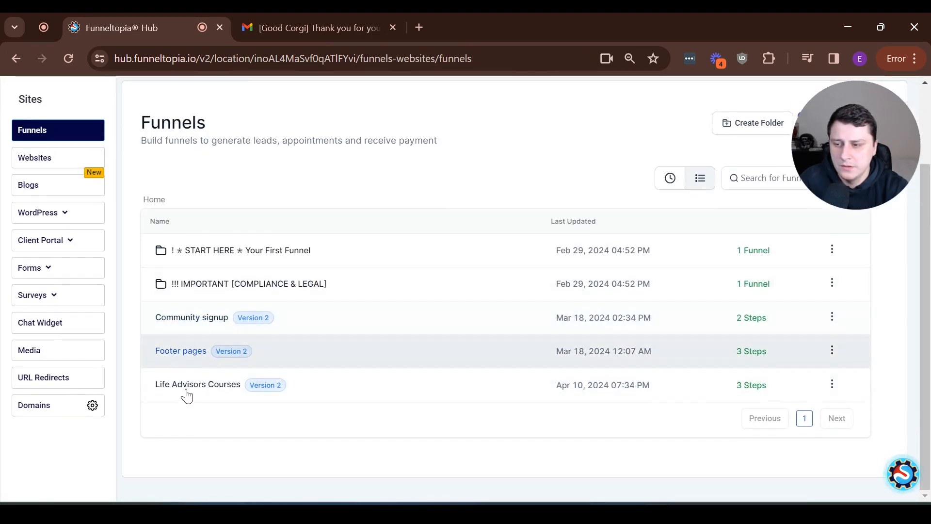
{"action": "left_click", "coordinate": [832, 384]}
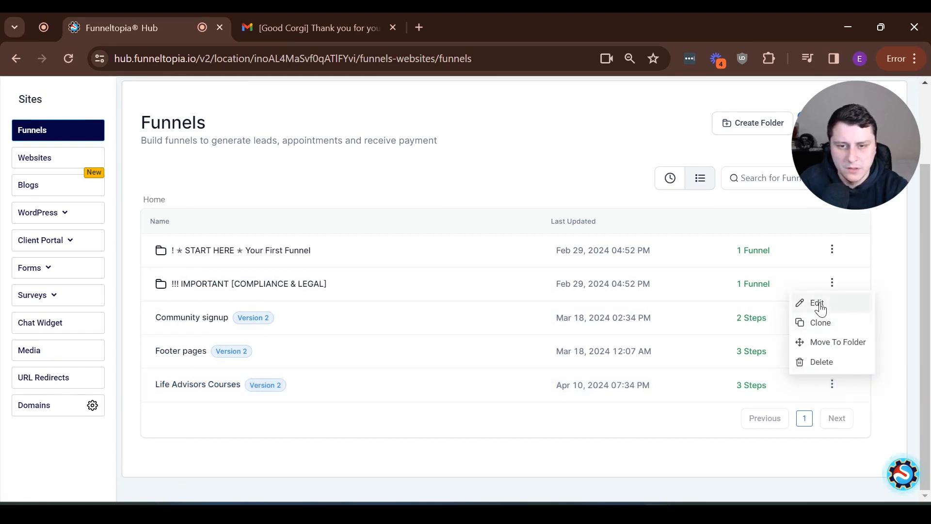
{"action": "left_click", "coordinate": [837, 306]}
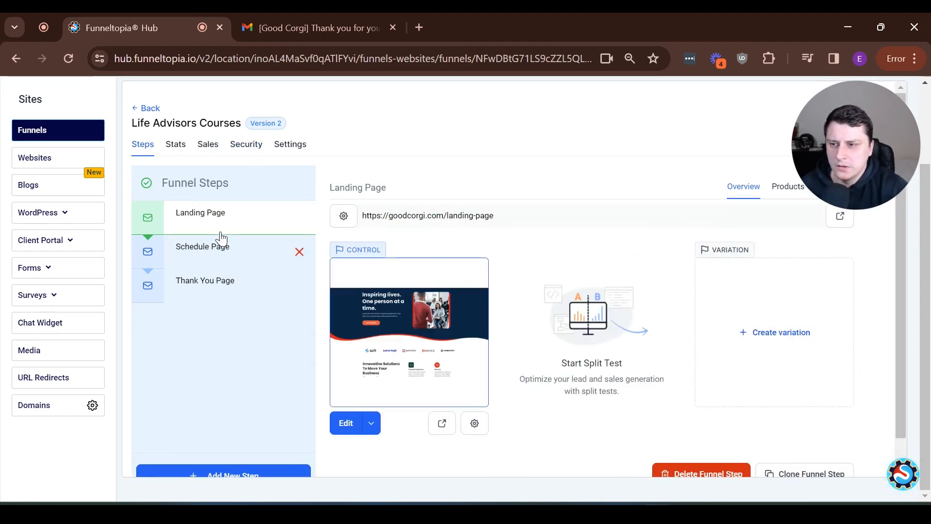
{"action": "left_click", "coordinate": [784, 198]}
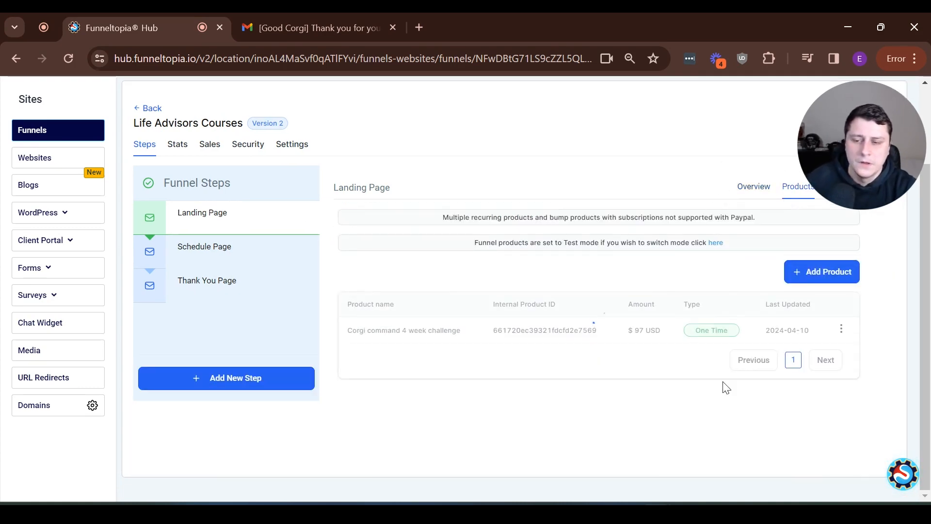
{"action": "left_click", "coordinate": [842, 329]}
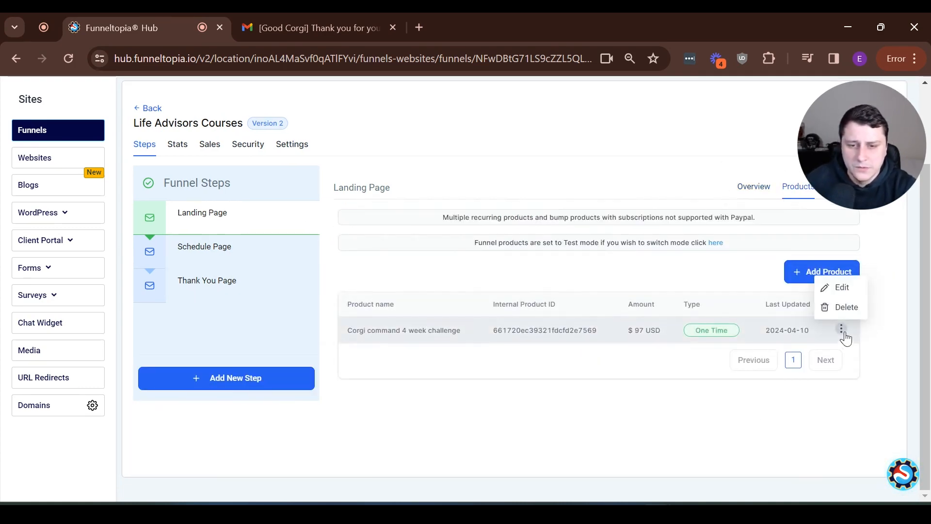
{"action": "left_click", "coordinate": [844, 307]}
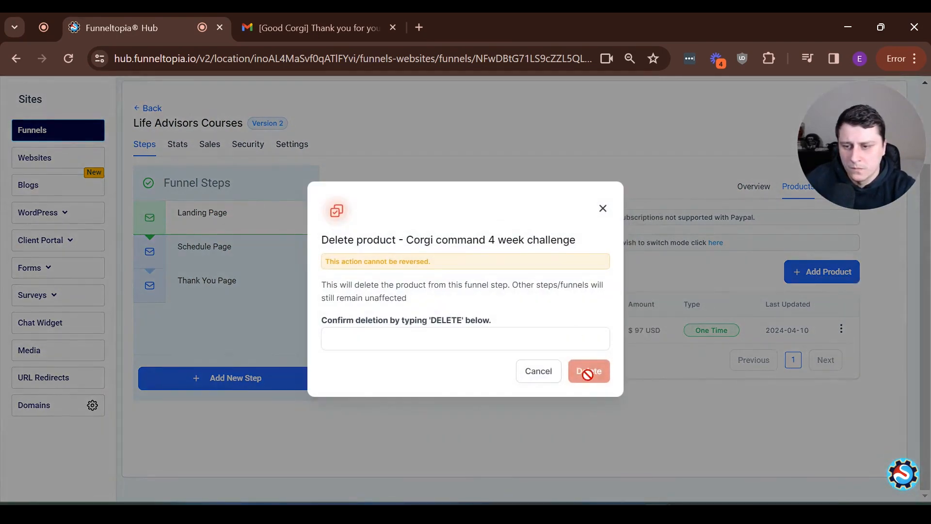
{"action": "left_click", "coordinate": [427, 344]}
{"action": "type", "text": "DELETE"}
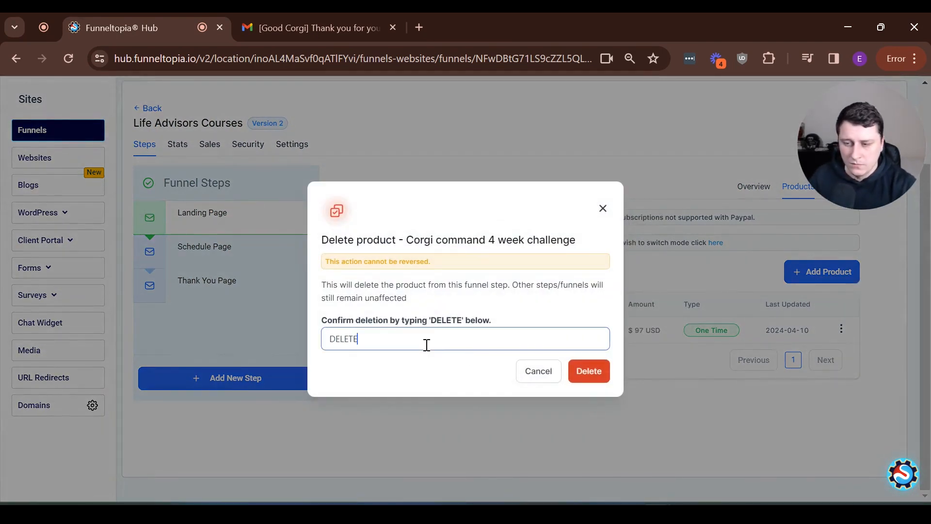
{"action": "left_click", "coordinate": [584, 371]}
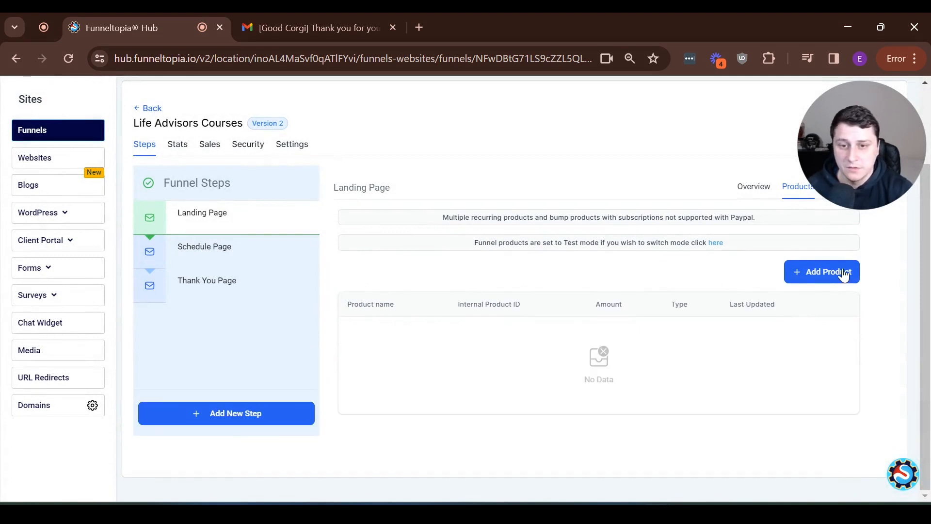
{"action": "left_click", "coordinate": [844, 273]}
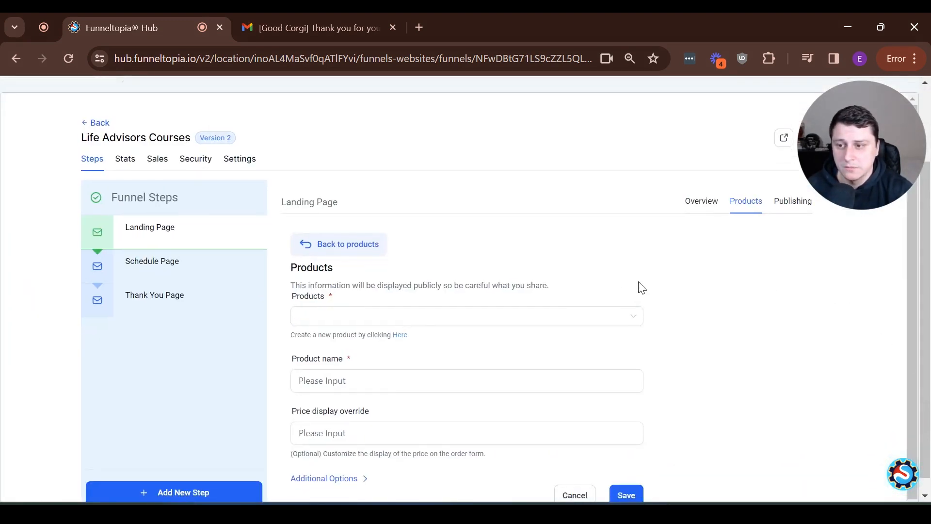
Add Good Corgi 4 week challenge ($97) at the 97 price to the Landing Page, then open it live
{"action": "left_click", "coordinate": [394, 318]}
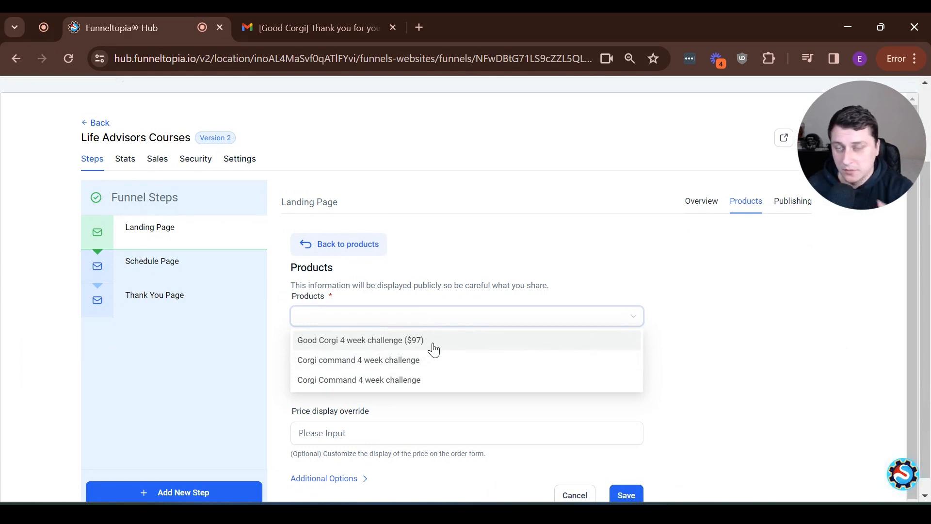
{"action": "left_click", "coordinate": [434, 345]}
{"action": "scroll", "coordinate": [388, 334], "scroll_direction": "down", "scroll_amount": 2}
{"action": "left_click", "coordinate": [347, 312]}
{"action": "left_click", "coordinate": [385, 336]}
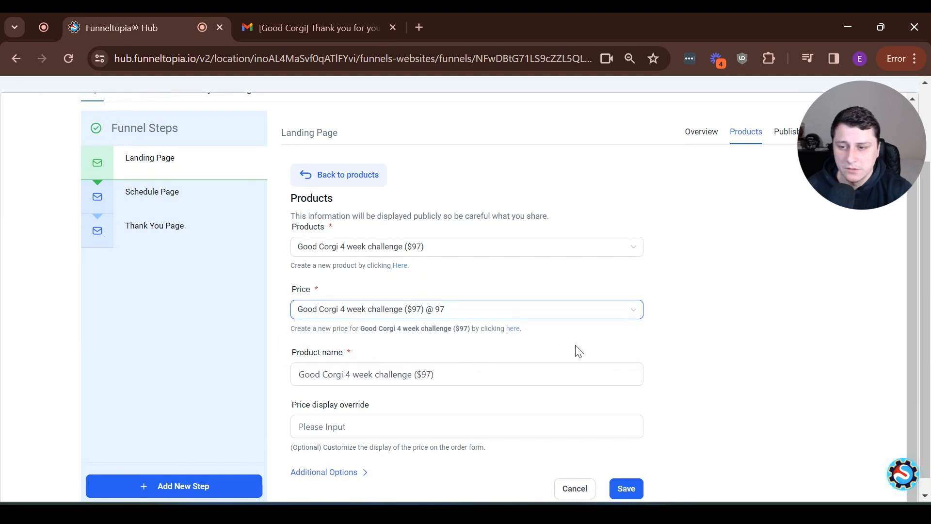
{"action": "scroll", "coordinate": [577, 351], "scroll_direction": "down", "scroll_amount": 1}
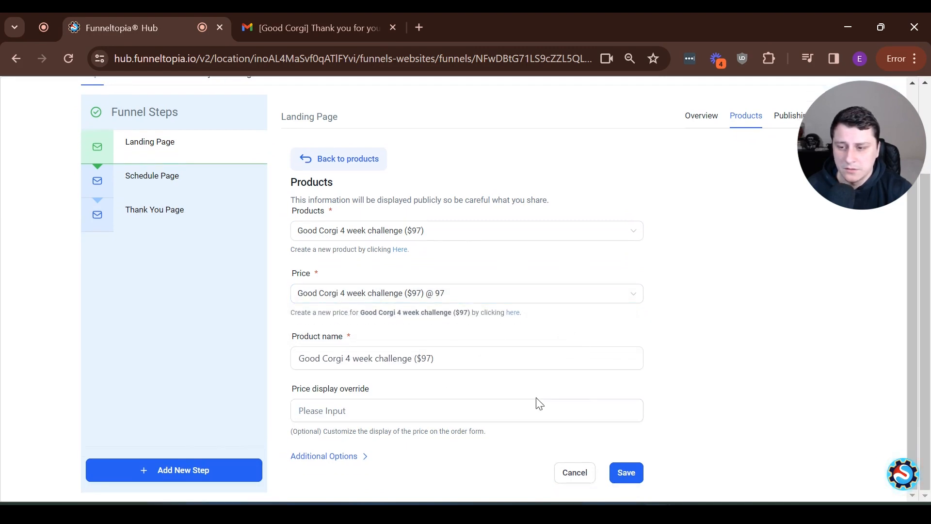
{"action": "left_click", "coordinate": [358, 453]}
{"action": "scroll", "coordinate": [724, 366], "scroll_direction": "down", "scroll_amount": 2}
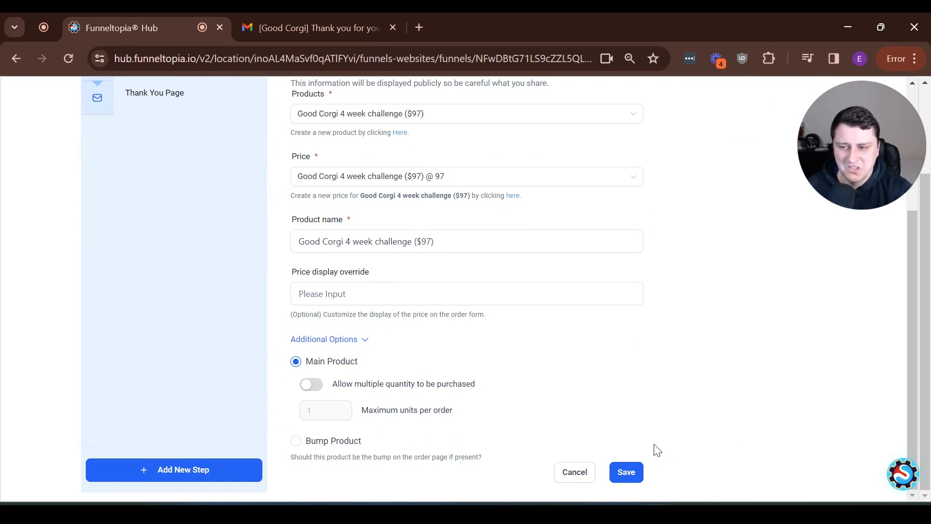
{"action": "left_click", "coordinate": [641, 469]}
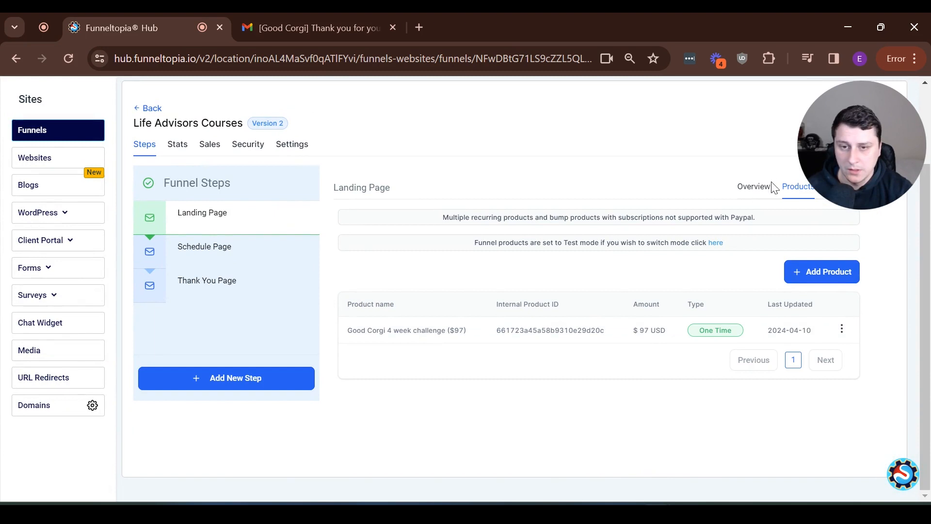
{"action": "left_click", "coordinate": [754, 187]}
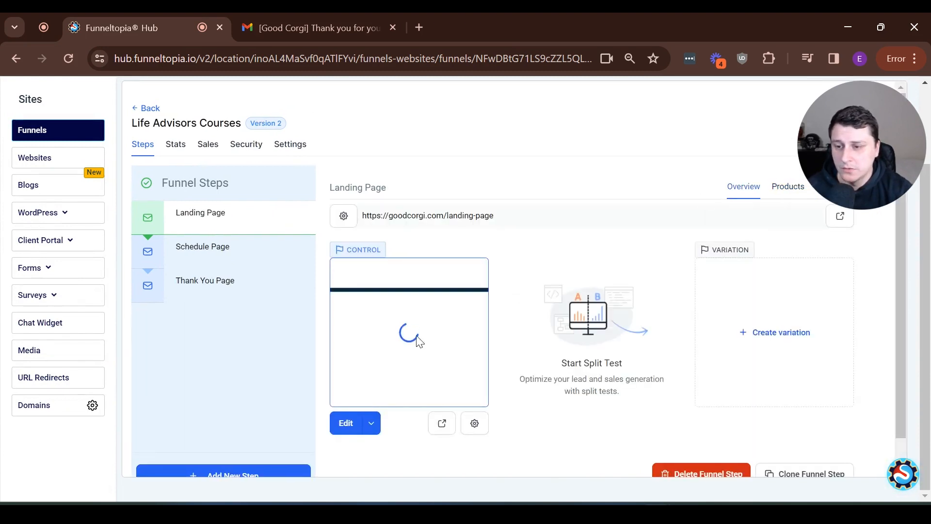
{"action": "left_click", "coordinate": [442, 423]}
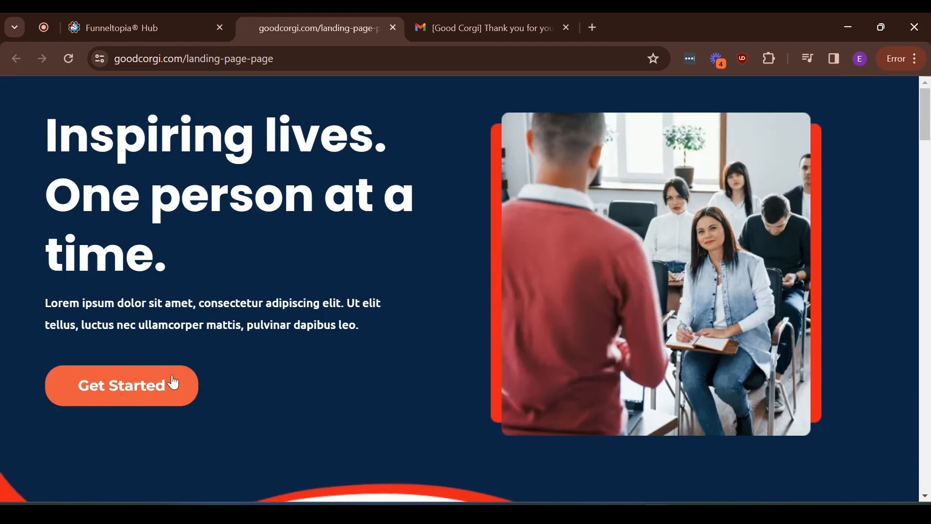
{"action": "left_click", "coordinate": [124, 384]}
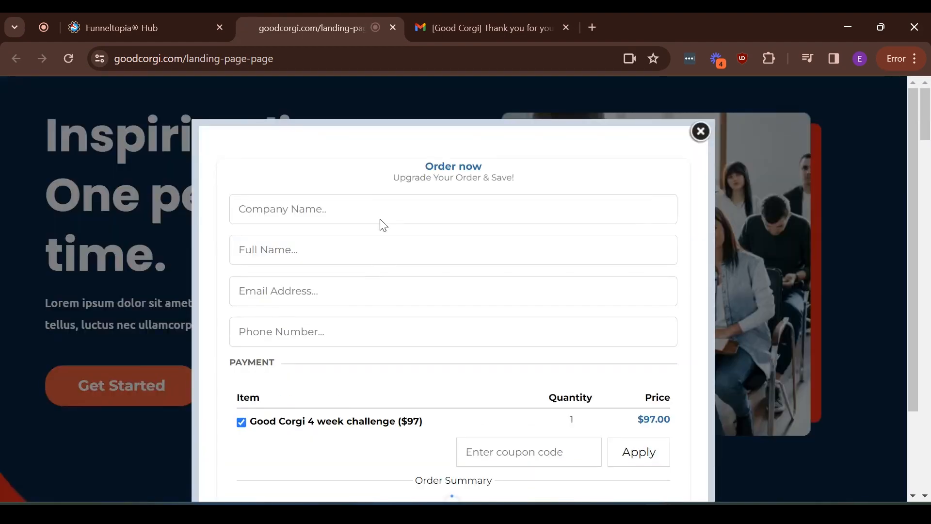
{"action": "left_click", "coordinate": [315, 219]}
{"action": "left_click", "coordinate": [321, 243]}
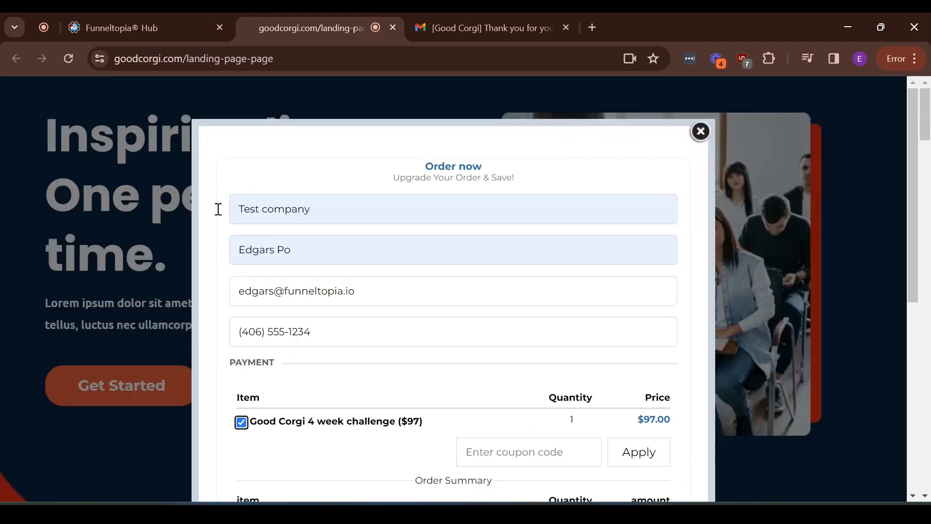
{"action": "scroll", "coordinate": [548, 398], "scroll_direction": "down", "scroll_amount": 6}
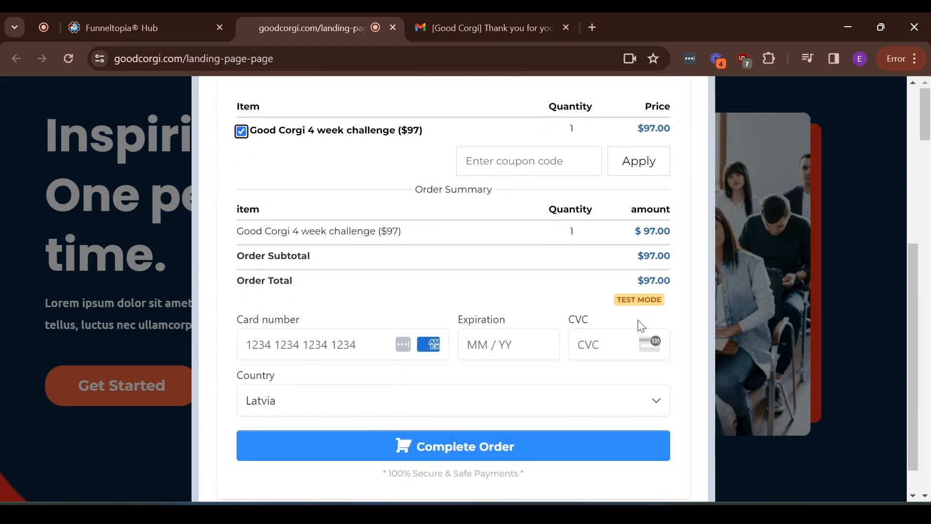
{"action": "left_click", "coordinate": [337, 346]}
{"action": "type", "text": "42"}
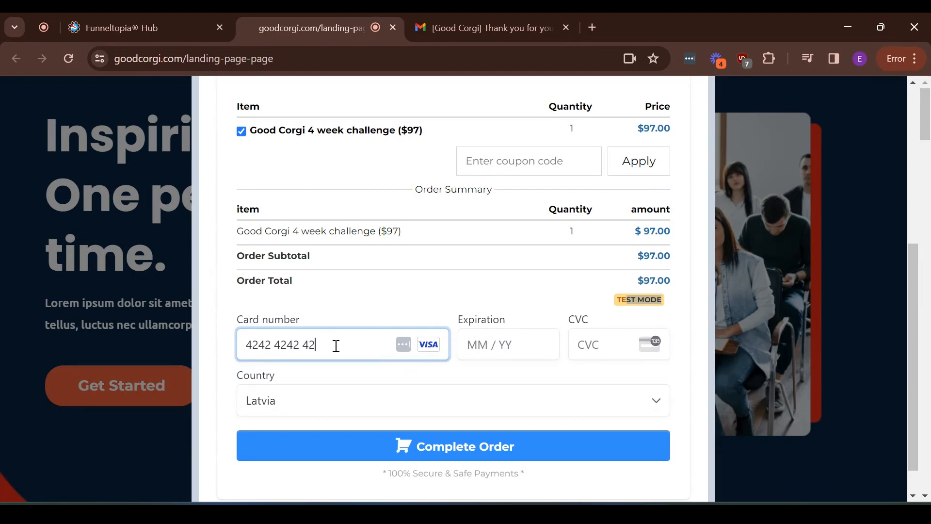
{"action": "type", "text": "4242424242424202"}
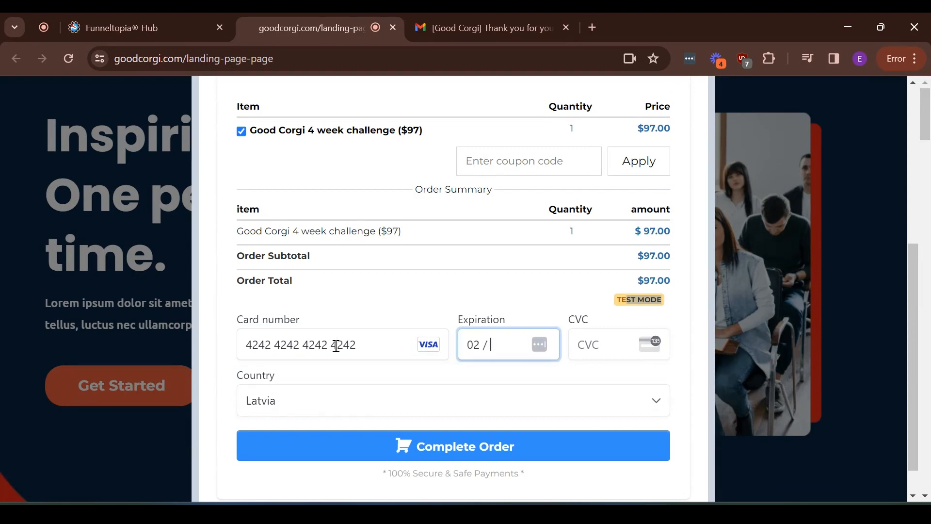
{"action": "type", "text": "4"}
{"action": "key", "text": "ctrl+a"}
{"action": "type", "text": "04 / 24"}
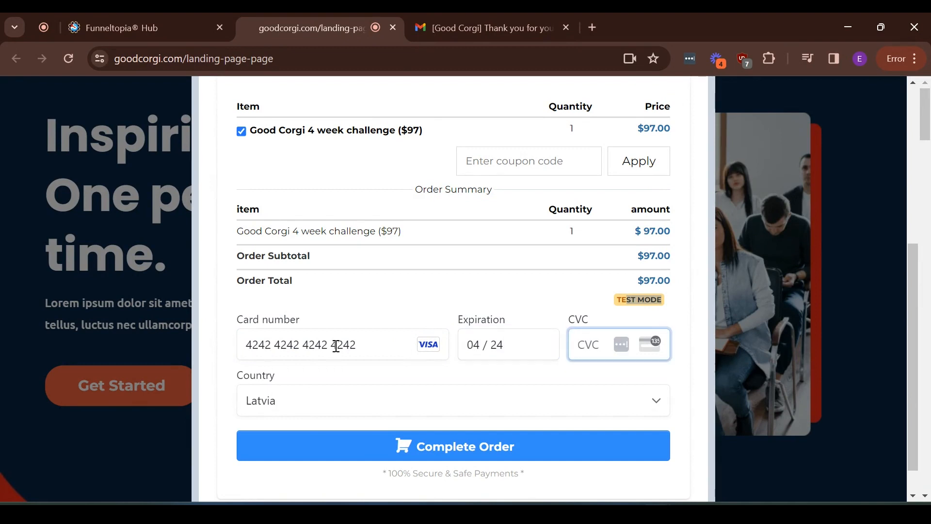
{"action": "left_click", "coordinate": [363, 452]}
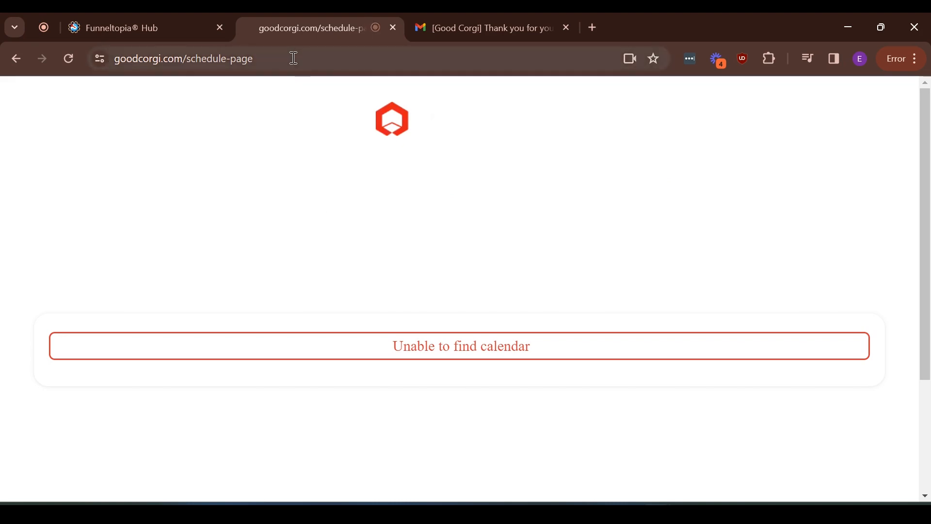
{"action": "middle_click", "coordinate": [284, 26]}
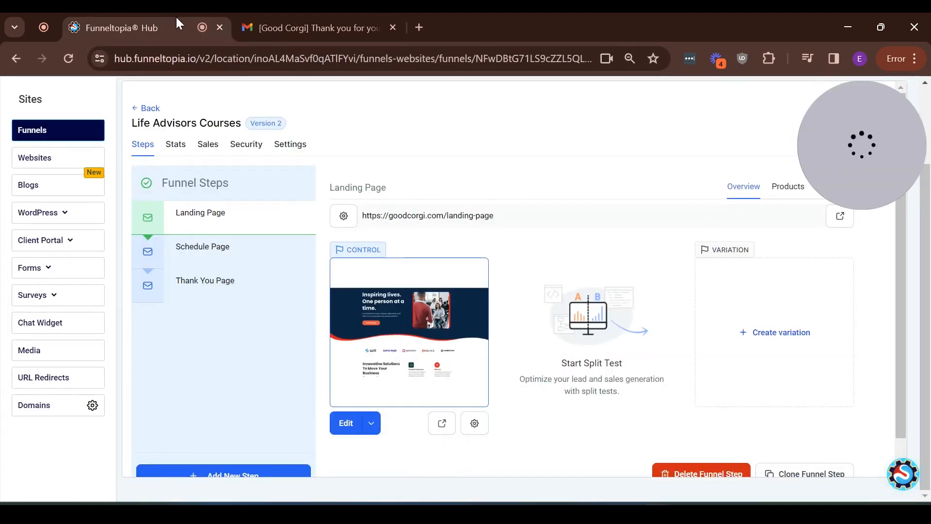
{"action": "mouse_move", "coordinate": [266, 19]}
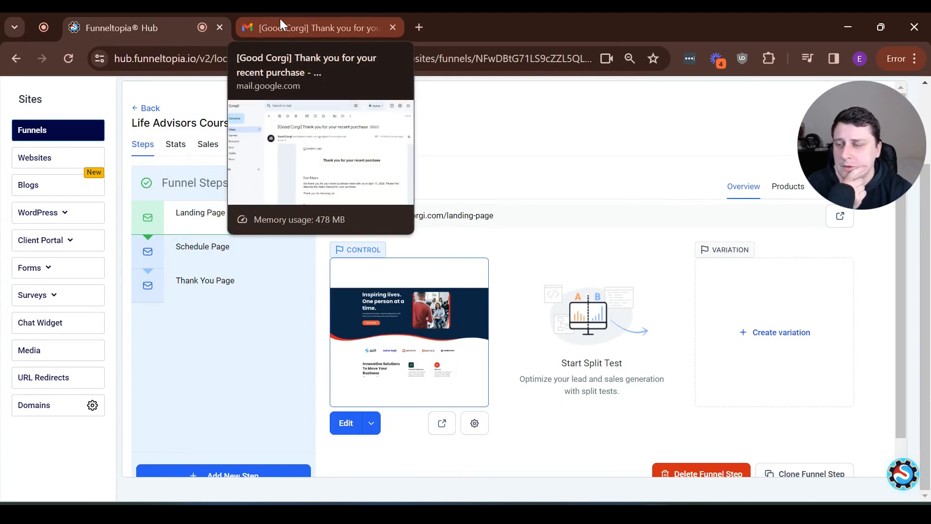
Open the Welcome email, check its login credentials, and try its login link
{"action": "left_click", "coordinate": [280, 19]}
{"action": "left_click", "coordinate": [154, 193]}
{"action": "left_click", "coordinate": [481, 183]}
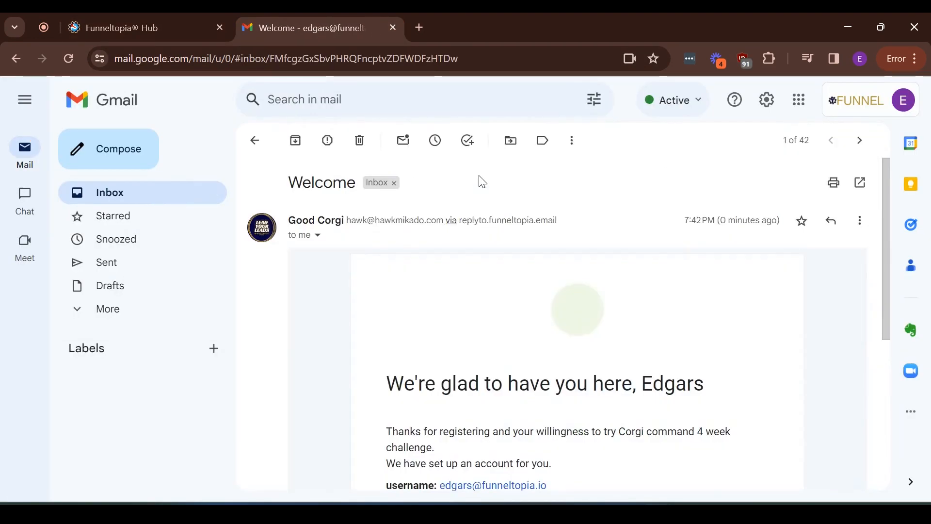
{"action": "scroll", "coordinate": [679, 376], "scroll_direction": "down", "scroll_amount": 1}
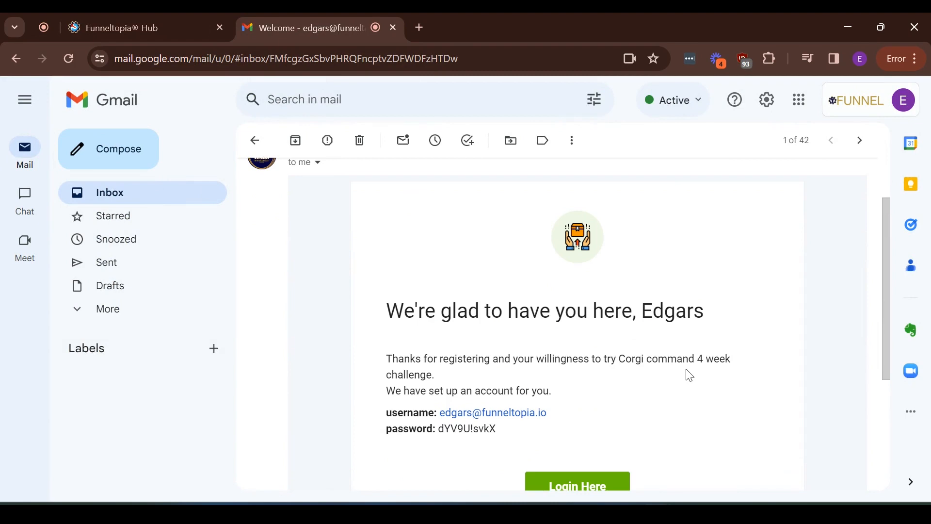
{"action": "scroll", "coordinate": [729, 397], "scroll_direction": "up", "scroll_amount": 2}
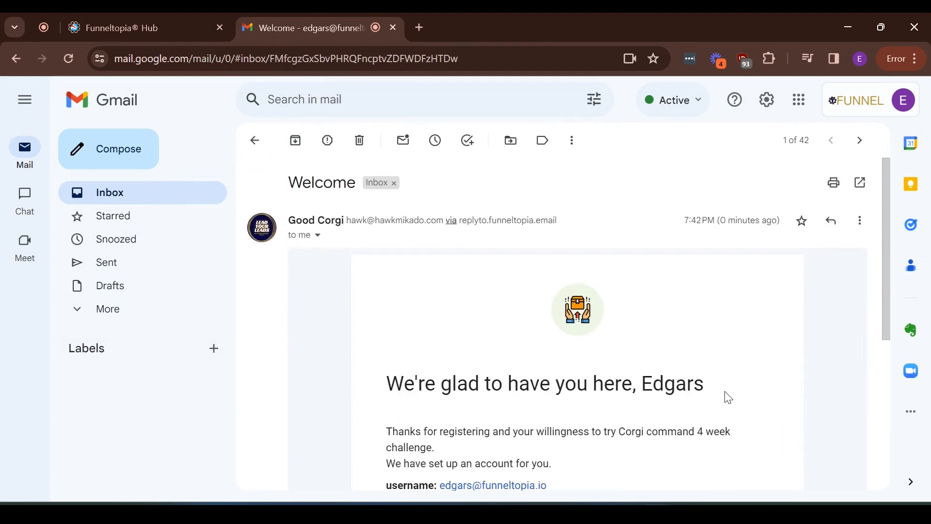
{"action": "scroll", "coordinate": [749, 320], "scroll_direction": "down", "scroll_amount": 4}
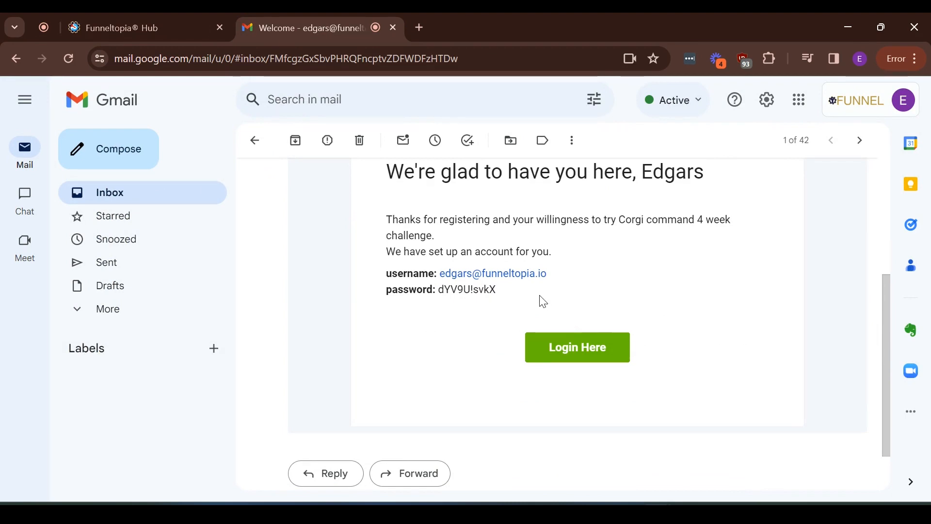
{"action": "left_click_drag", "start_coordinate": [521, 296], "coordinate": [403, 252]}
{"action": "left_click", "coordinate": [652, 309]}
{"action": "left_click", "coordinate": [584, 349]}
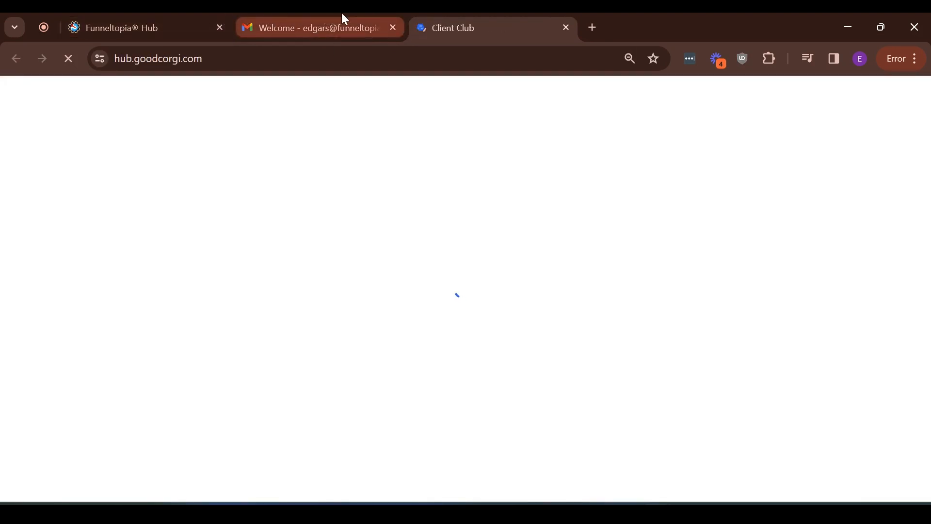
{"action": "left_click", "coordinate": [565, 28]}
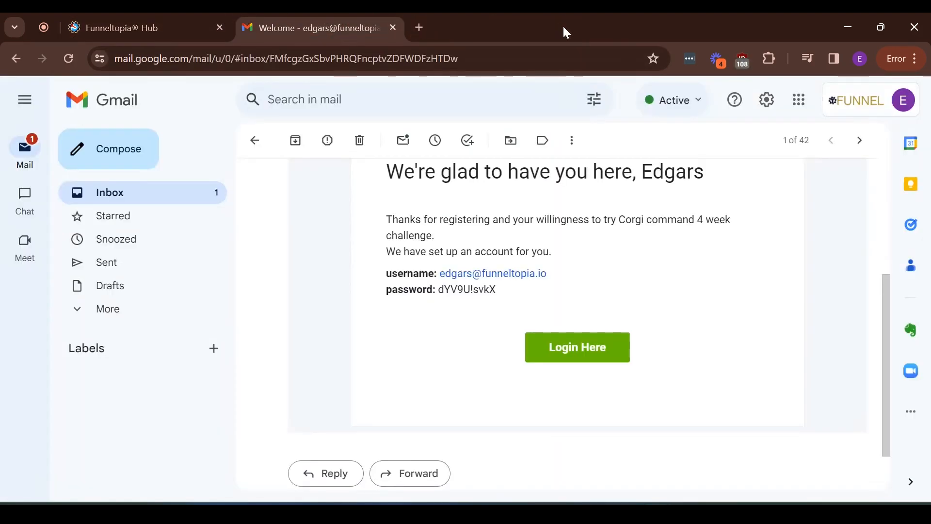
Check the Good Corgi purchase email with its REC10002.pdf receipt, then return to Funneltopia
{"action": "scroll", "coordinate": [656, 376], "scroll_direction": "up", "scroll_amount": 4}
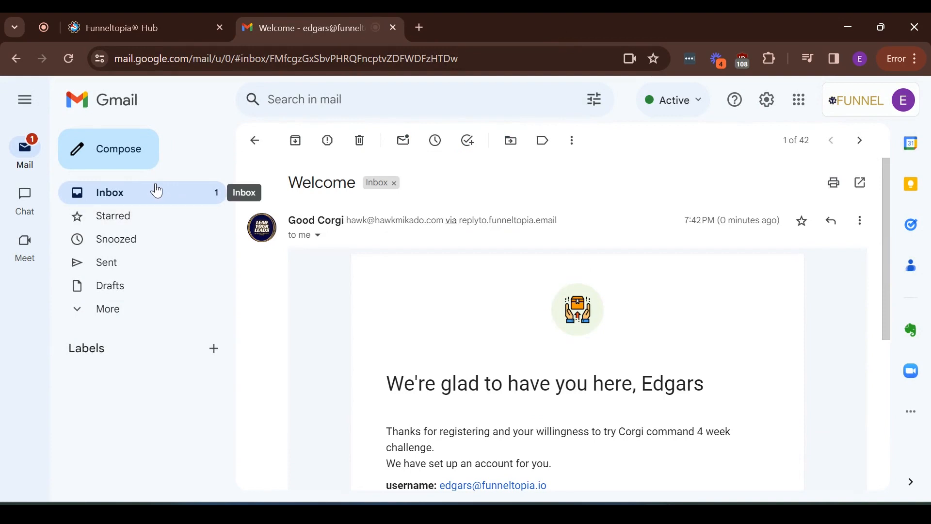
{"action": "left_click", "coordinate": [155, 190]}
{"action": "left_click", "coordinate": [629, 178]}
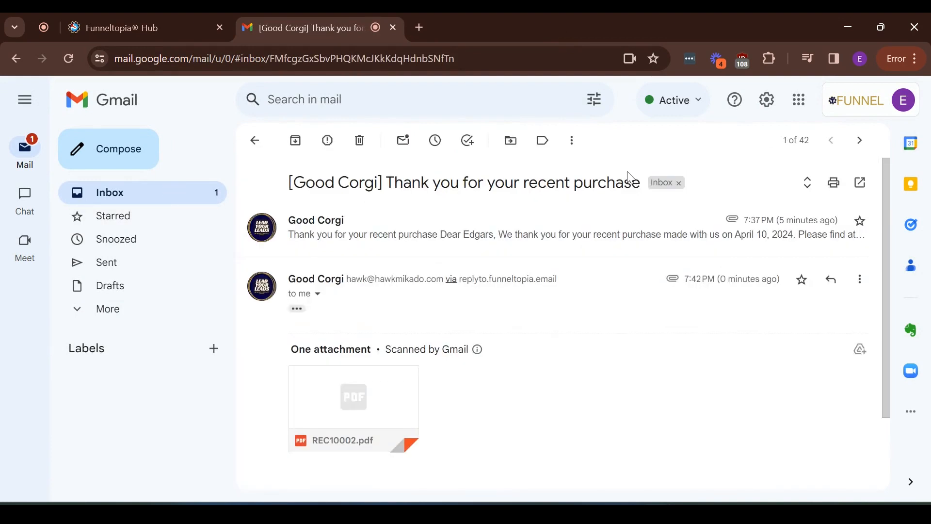
{"action": "mouse_move", "coordinate": [477, 349]}
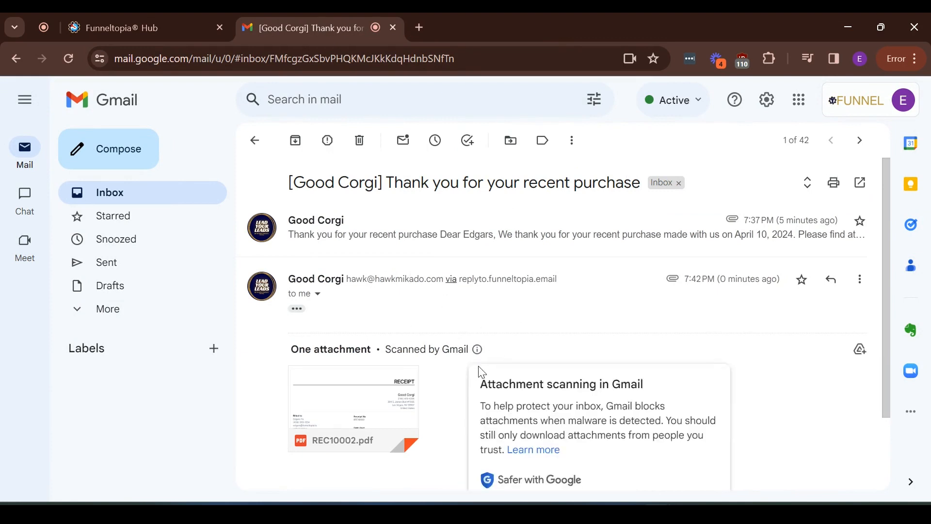
{"action": "left_click", "coordinate": [145, 28]}
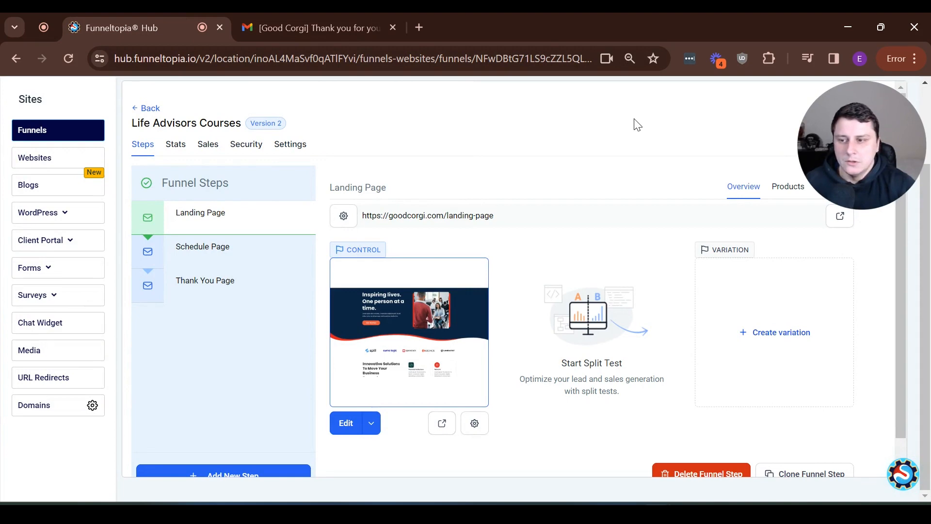
Delete the Schedule Page step, typing DELETE to confirm
{"action": "left_click", "coordinate": [191, 242]}
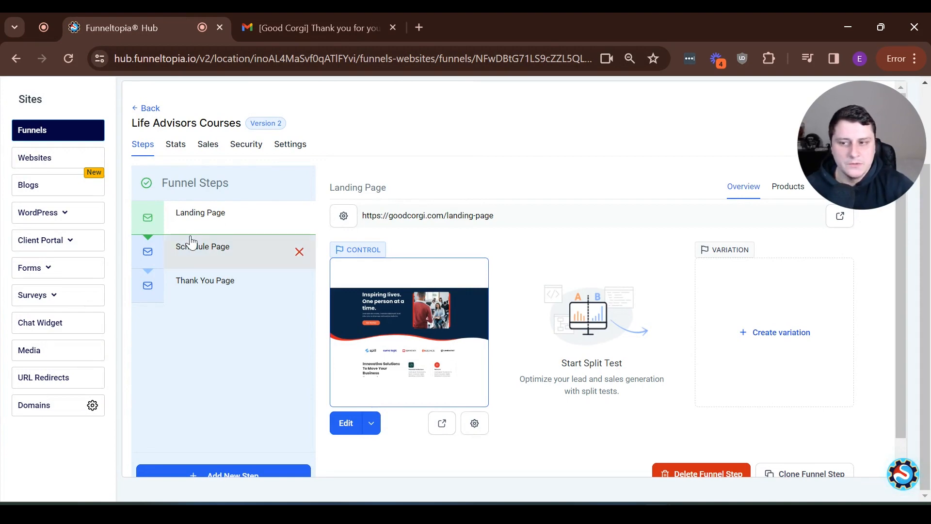
{"action": "left_click", "coordinate": [299, 252]}
{"action": "left_click", "coordinate": [426, 334]}
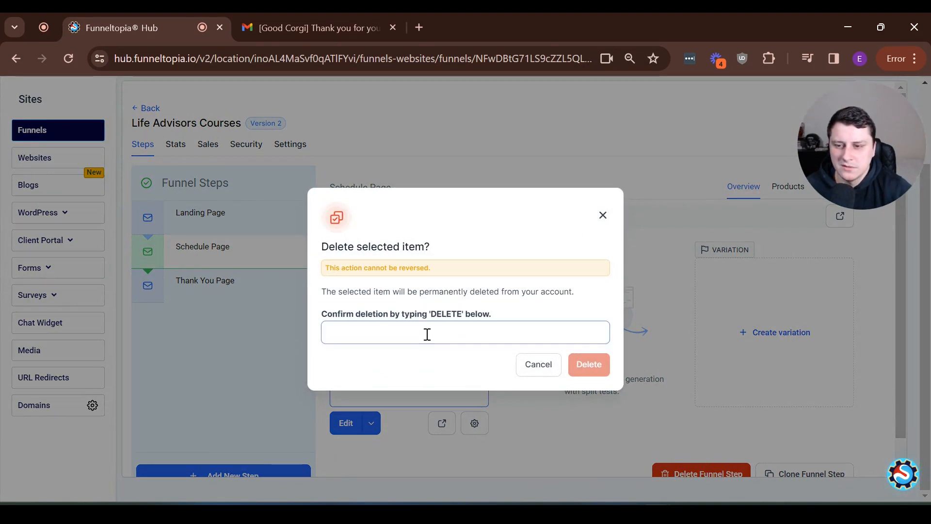
{"action": "type", "text": "DELETE"}
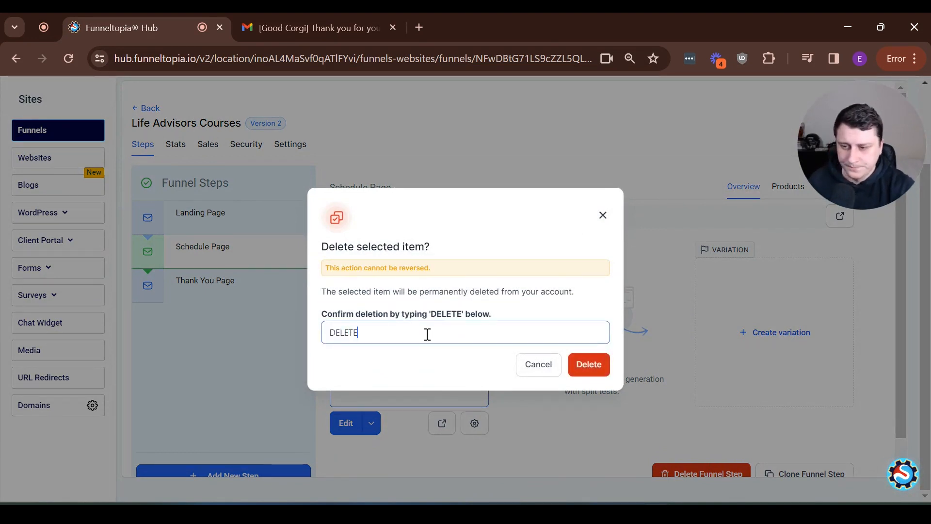
{"action": "left_click", "coordinate": [590, 368]}
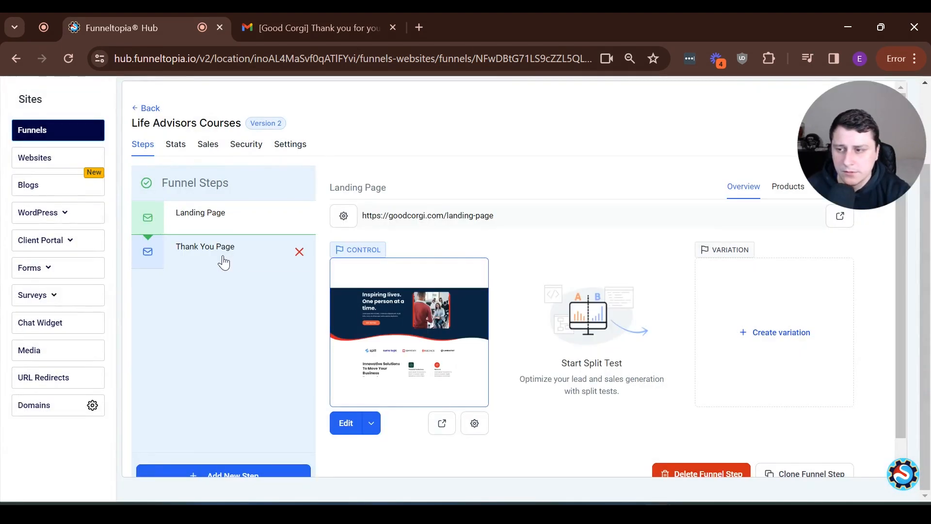
{"action": "left_click", "coordinate": [222, 257]}
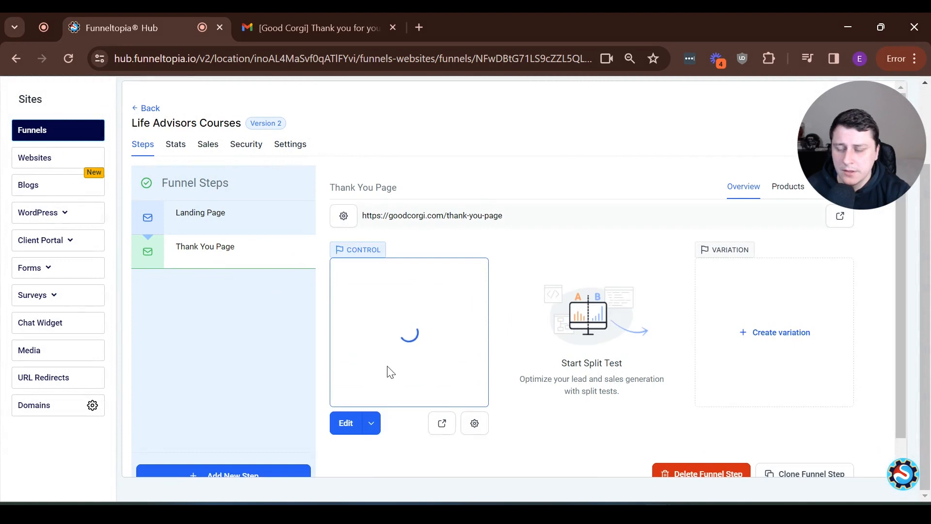
Open the Thank You Page in the page builder and select its Lorem ipsum sub-headline
{"action": "left_click", "coordinate": [346, 424]}
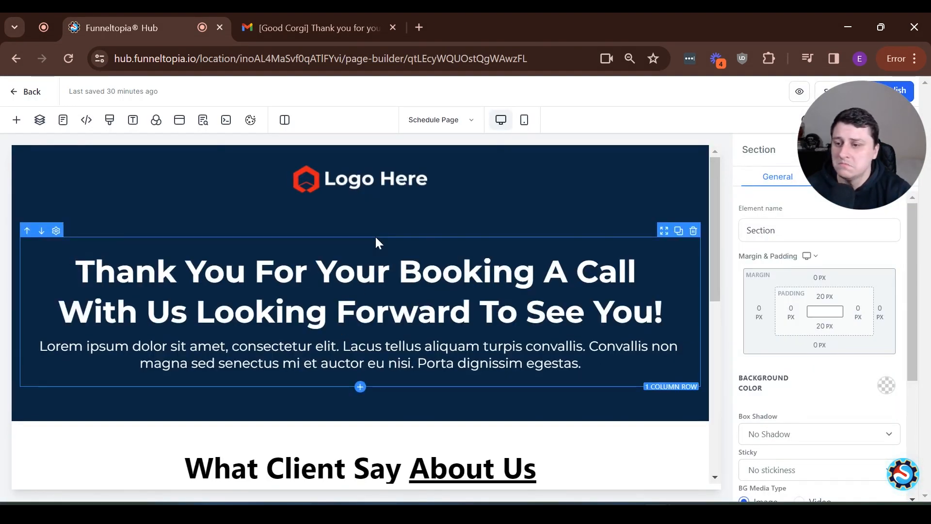
{"action": "double_click", "coordinate": [419, 270]}
{"action": "left_click", "coordinate": [492, 273]}
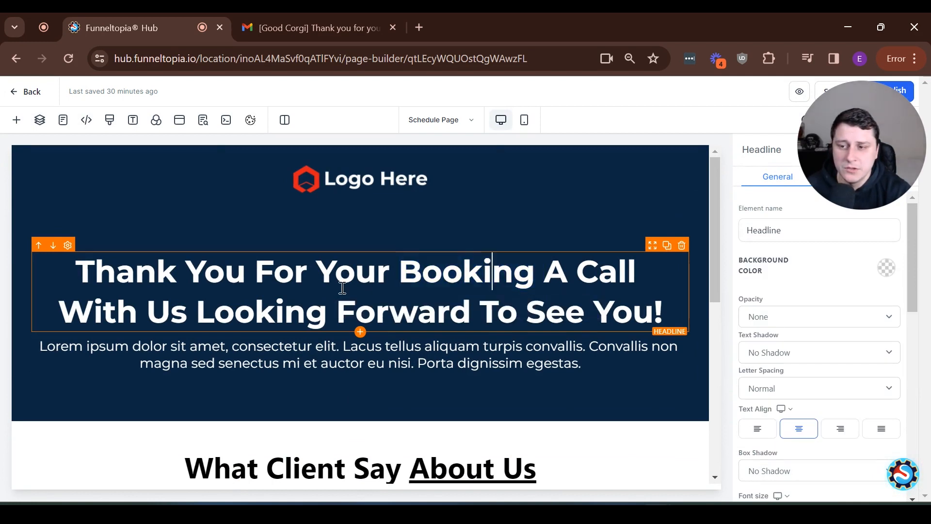
{"action": "double_click", "coordinate": [451, 297]}
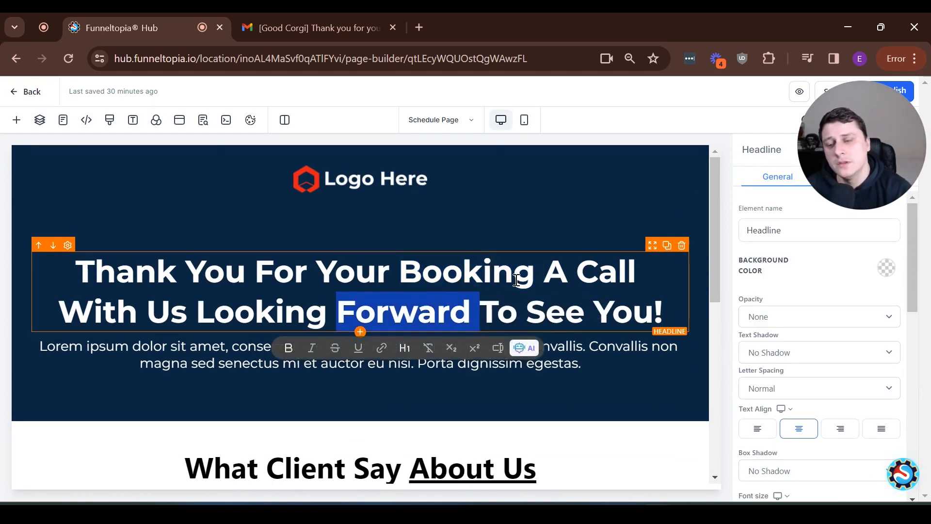
{"action": "left_click", "coordinate": [188, 356]}
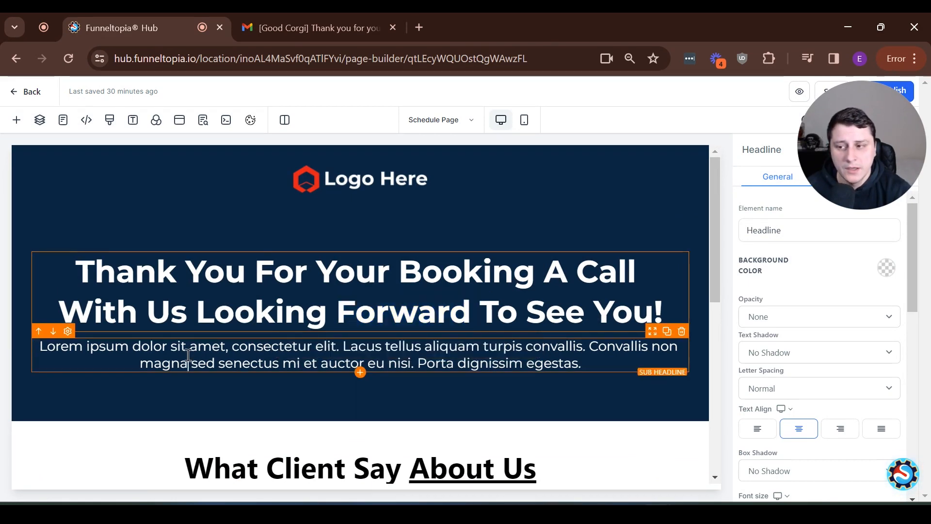
{"action": "triple_click", "coordinate": [188, 356]}
Change the sub-headline to 'For any questions, please don't hesitate to reach out to' plus a contact e-mail
{"action": "type", "text": "F"}
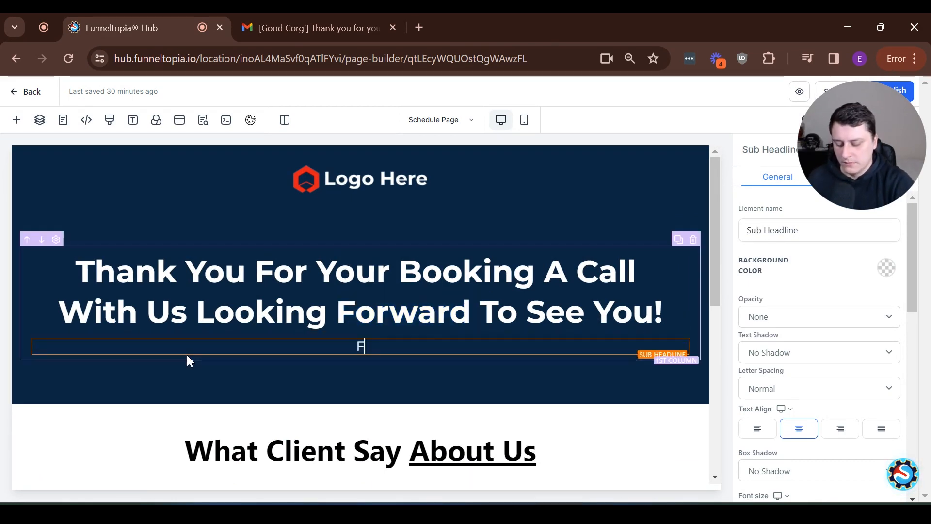
{"action": "type", "text": "pr any questions"}
{"action": "triple_click", "coordinate": [187, 354]}
{"action": "type", "text": "For any "}
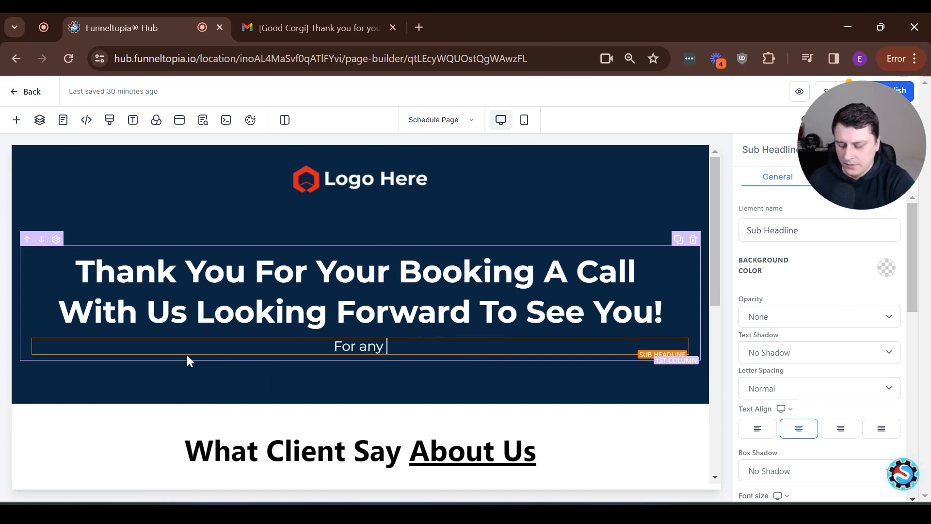
{"action": "type", "text": "questions, please "}
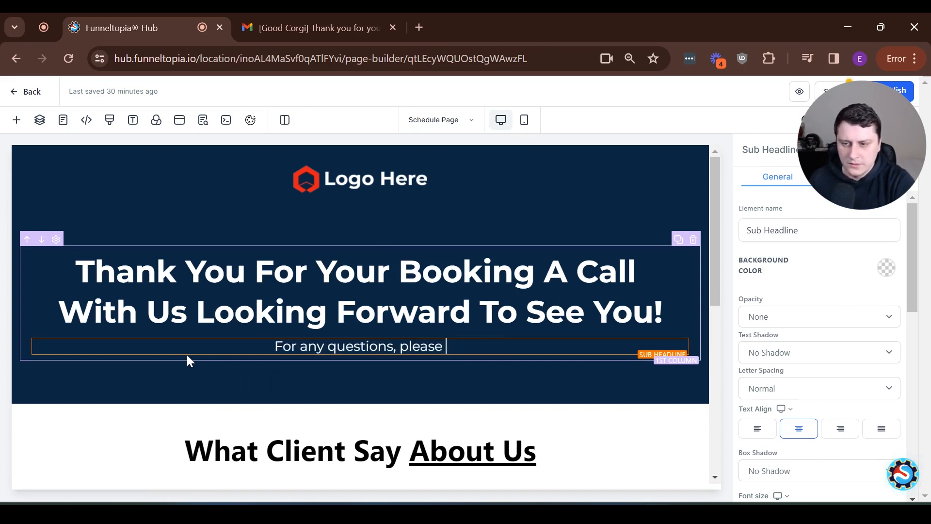
{"action": "type", "text": "don't hesitat"}
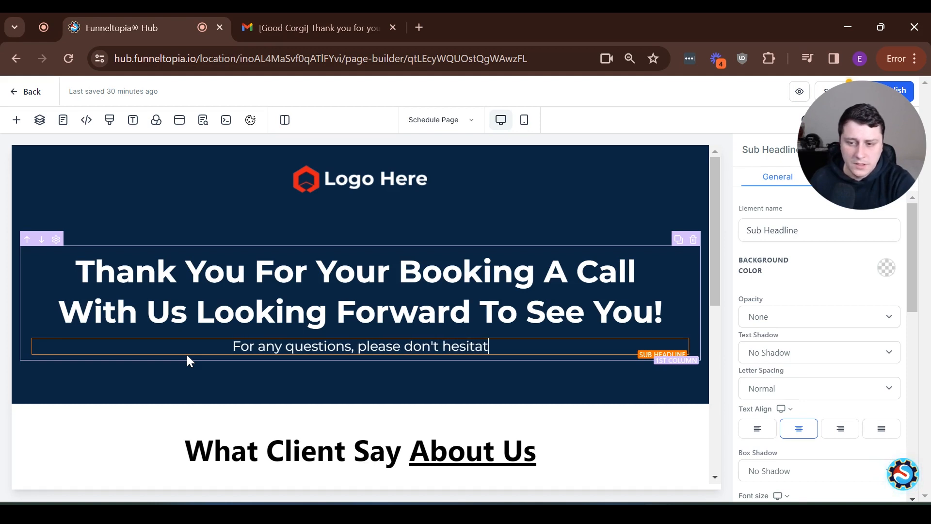
{"action": "type", "text": "e to reach out to "}
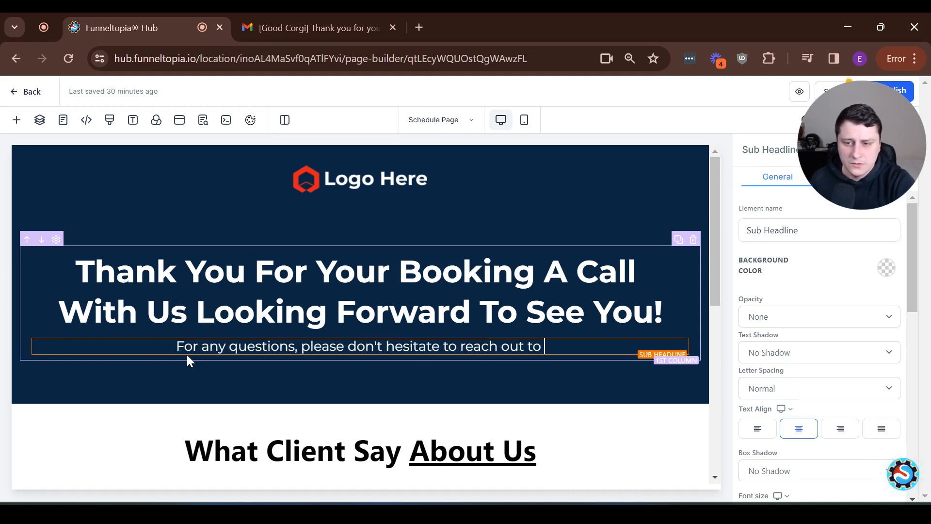
{"action": "type", "text": "email@email.com"}
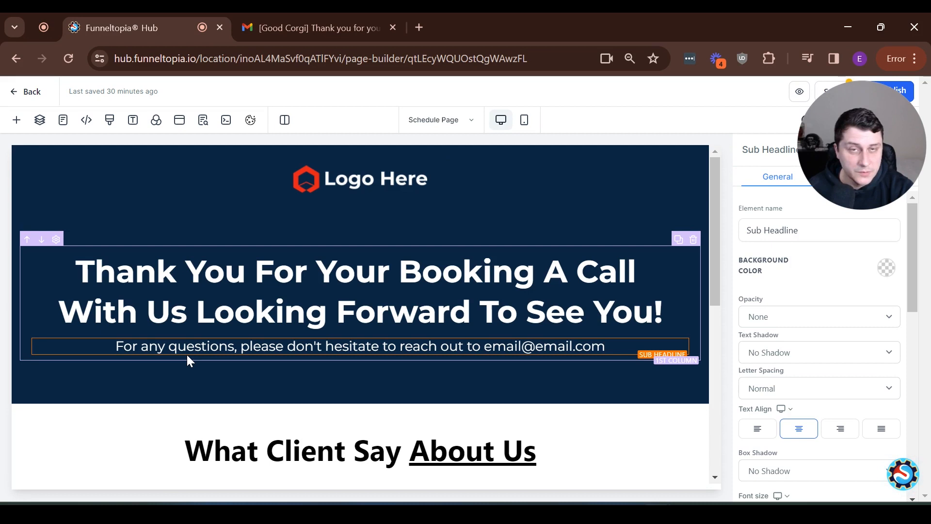
{"action": "key", "text": "shift+Left"}
{"action": "key", "text": "shift+Left"}
{"action": "key", "text": "shift+Left"}
{"action": "key", "text": "shift+Left"}
{"action": "key", "text": "shift+Left"}
{"action": "key", "text": "shift+Left"}
{"action": "key", "text": "shift+Left"}
{"action": "key", "text": "shift+Left"}
{"action": "key", "text": "shift+Left"}
{"action": "key", "text": "shift+Left"}
{"action": "key", "text": "shift+Left"}
{"action": "key", "text": "shift+Left"}
{"action": "key", "text": "shift+Left"}
{"action": "key", "text": "shift+Left"}
{"action": "key", "text": "shift+Left"}
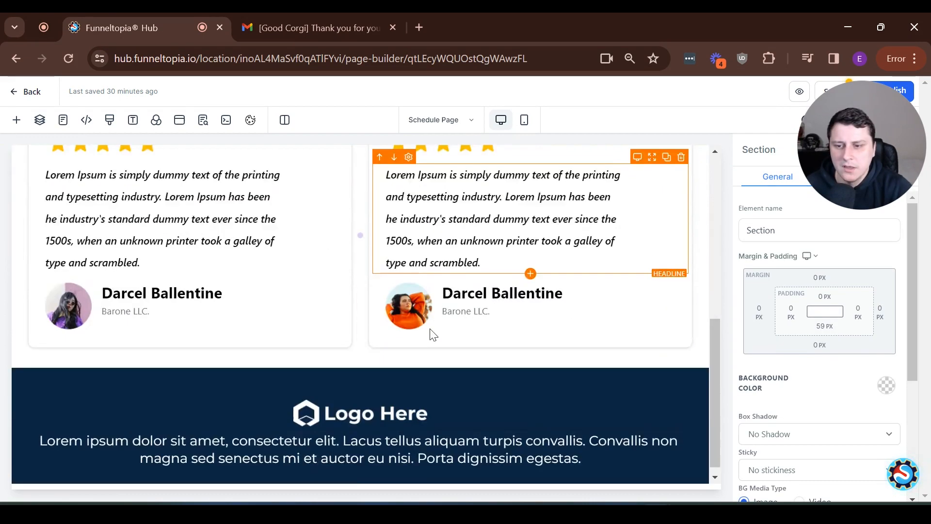
{"action": "scroll", "coordinate": [432, 334], "scroll_direction": "down", "scroll_amount": 1}
{"action": "scroll", "coordinate": [426, 295], "scroll_direction": "up", "scroll_amount": 8}
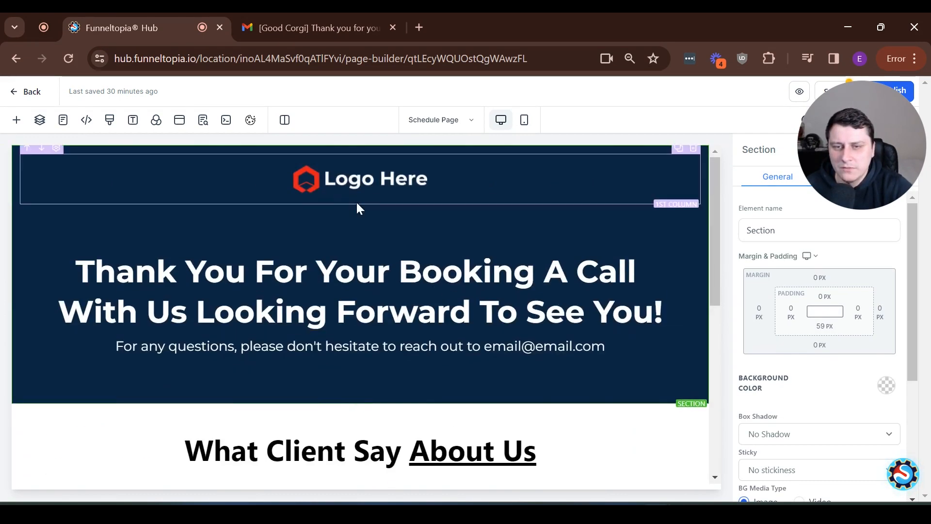
{"action": "scroll", "coordinate": [410, 240], "scroll_direction": "down", "scroll_amount": 8}
{"action": "scroll", "coordinate": [558, 253], "scroll_direction": "up", "scroll_amount": 8}
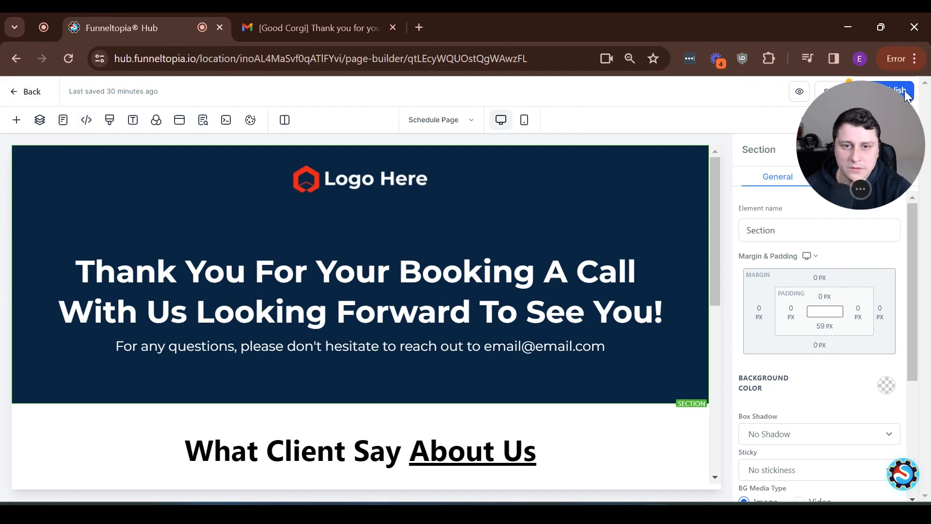
Publish the Thank You Page, save funnel settings with Live payment mode, and open support help
{"action": "left_click", "coordinate": [890, 92]}
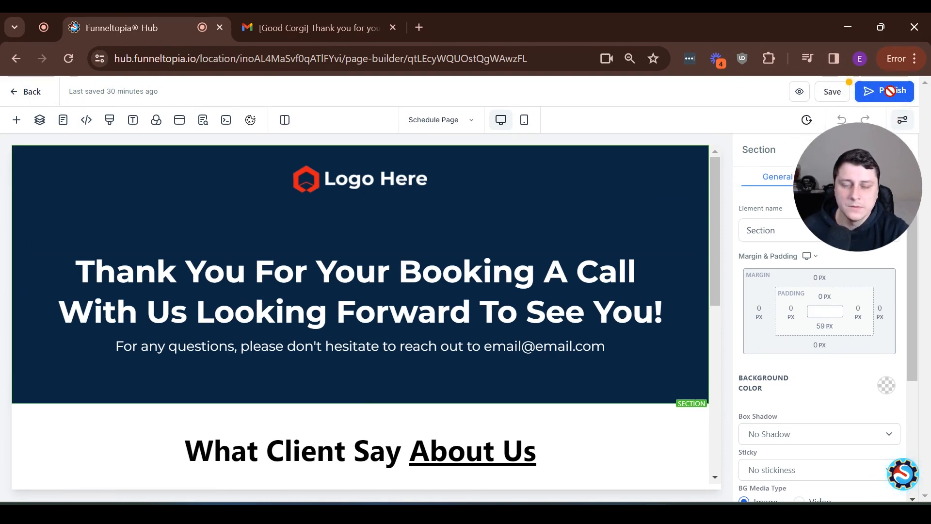
{"action": "left_click", "coordinate": [30, 93]}
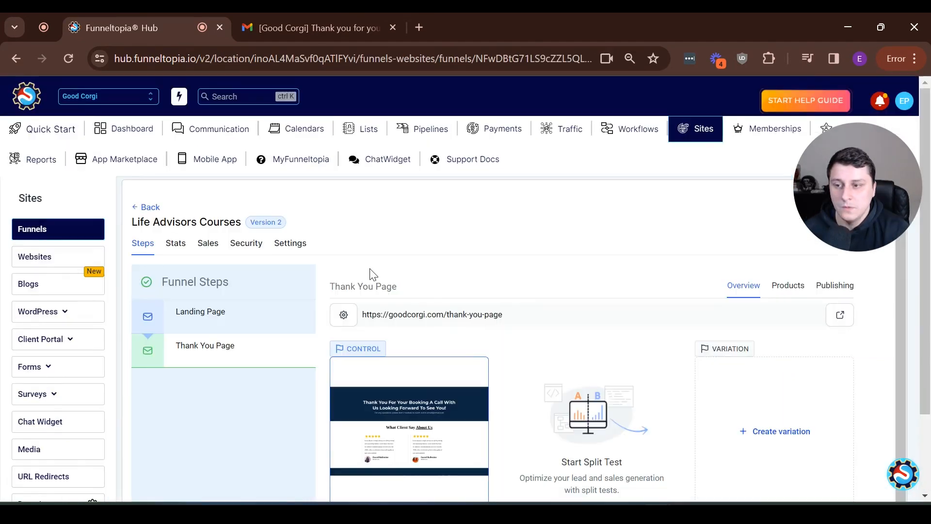
{"action": "left_click", "coordinate": [304, 245]}
{"action": "scroll", "coordinate": [297, 324], "scroll_direction": "down", "scroll_amount": 3}
{"action": "left_click_drag", "start_coordinate": [166, 371], "coordinate": [211, 373]}
{"action": "left_click", "coordinate": [202, 388]}
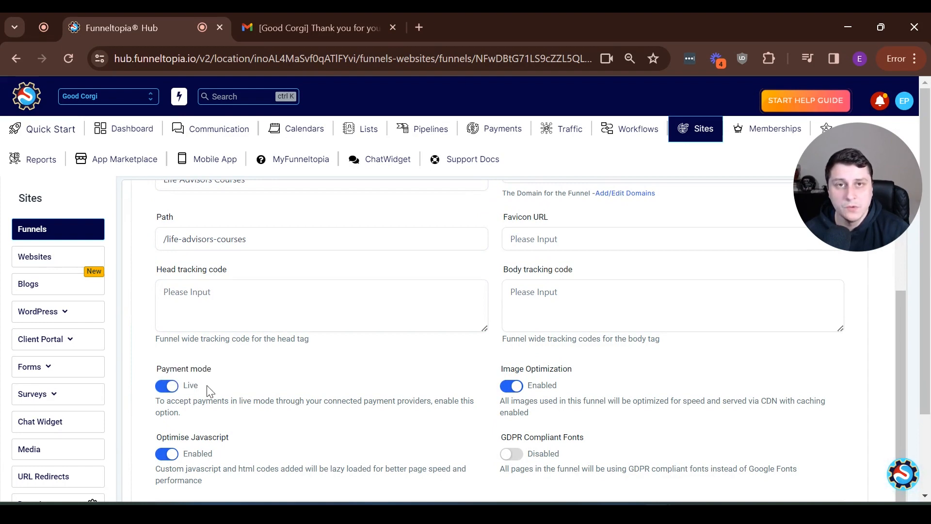
{"action": "scroll", "coordinate": [524, 399], "scroll_direction": "down", "scroll_amount": 2}
{"action": "left_click", "coordinate": [831, 423]}
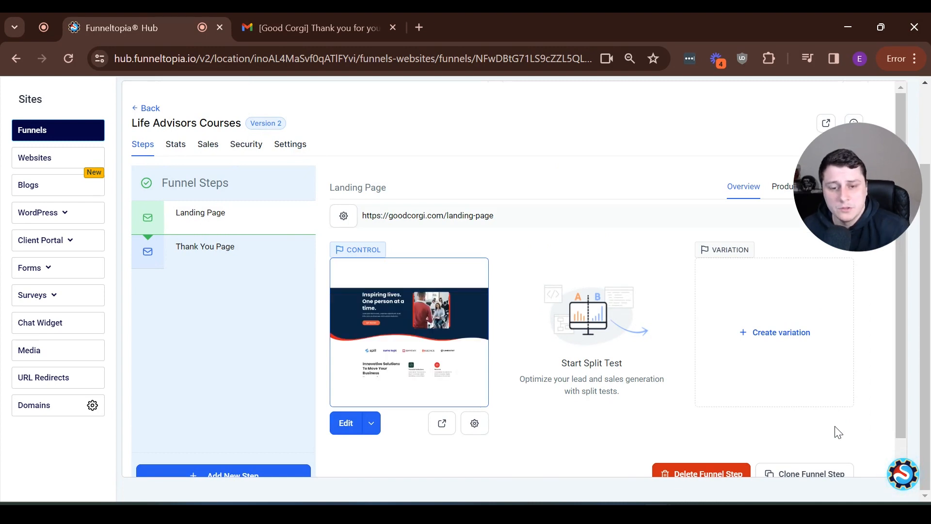
{"action": "left_click", "coordinate": [897, 469]}
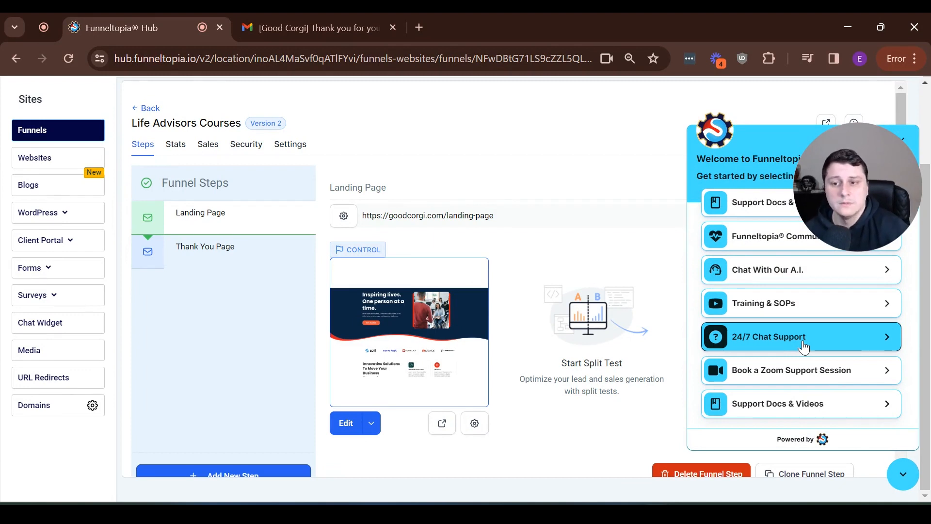
{"action": "scroll", "coordinate": [555, 284], "scroll_direction": "up", "scroll_amount": 2}
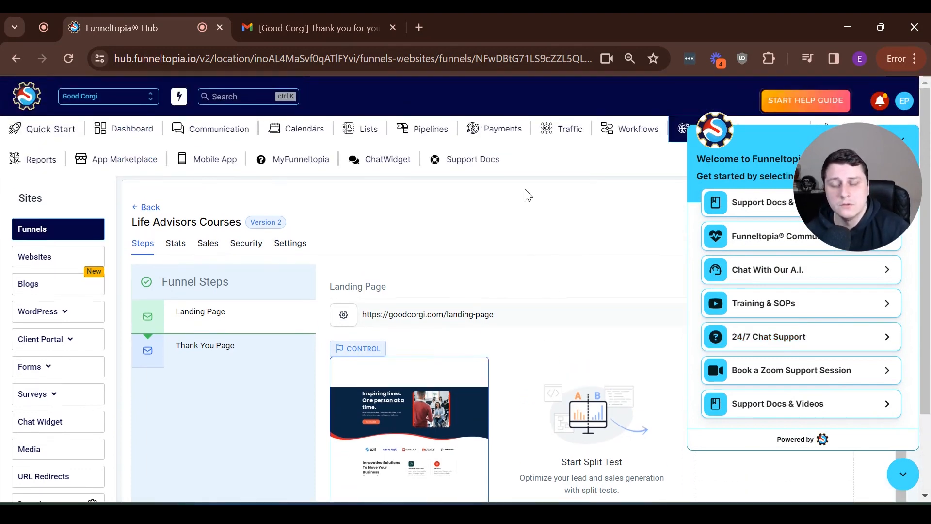